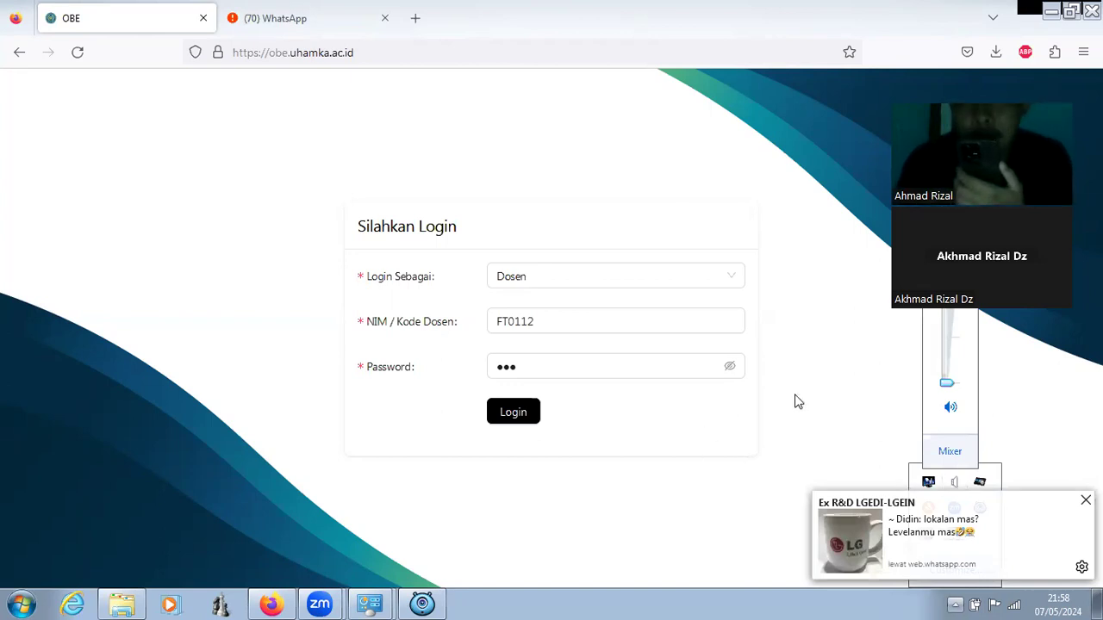
Step: Reload the login page at obe.uhamka.ac.id and dismiss the saved-login suggestions
{"action": "left_click", "coordinate": [762, 148]}
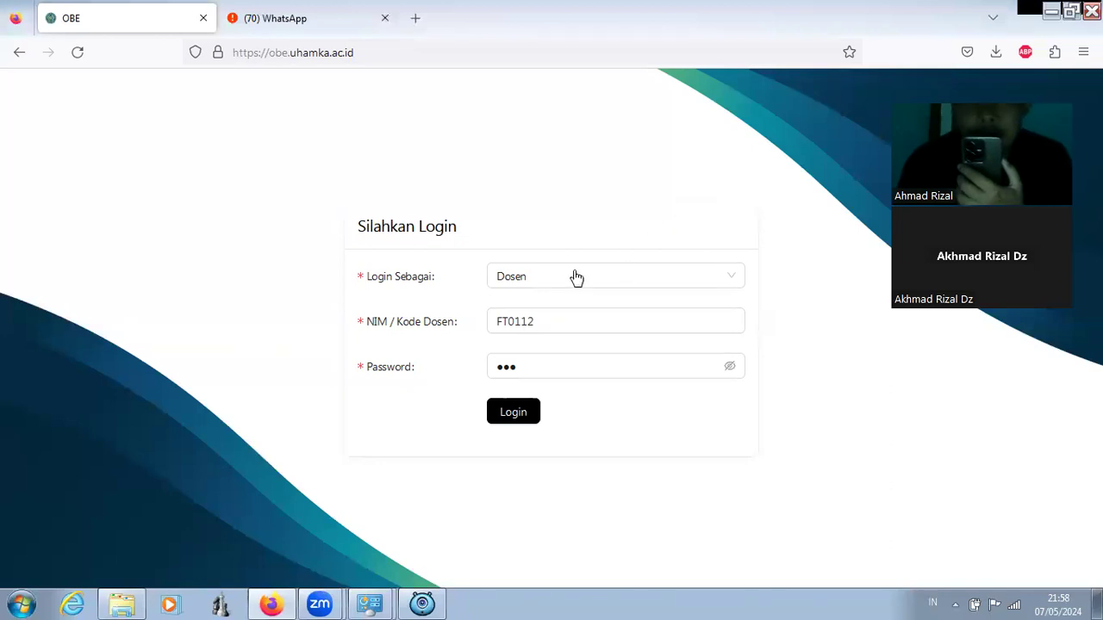
{"action": "left_click", "coordinate": [366, 49]}
{"action": "key", "text": "Return"}
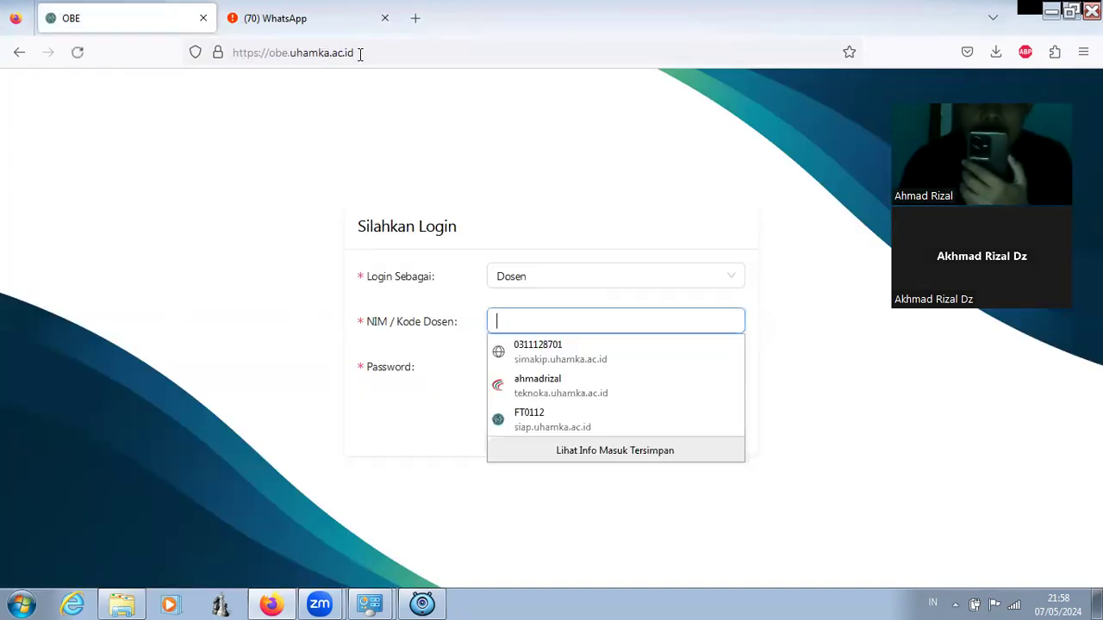
{"action": "left_click", "coordinate": [207, 335]}
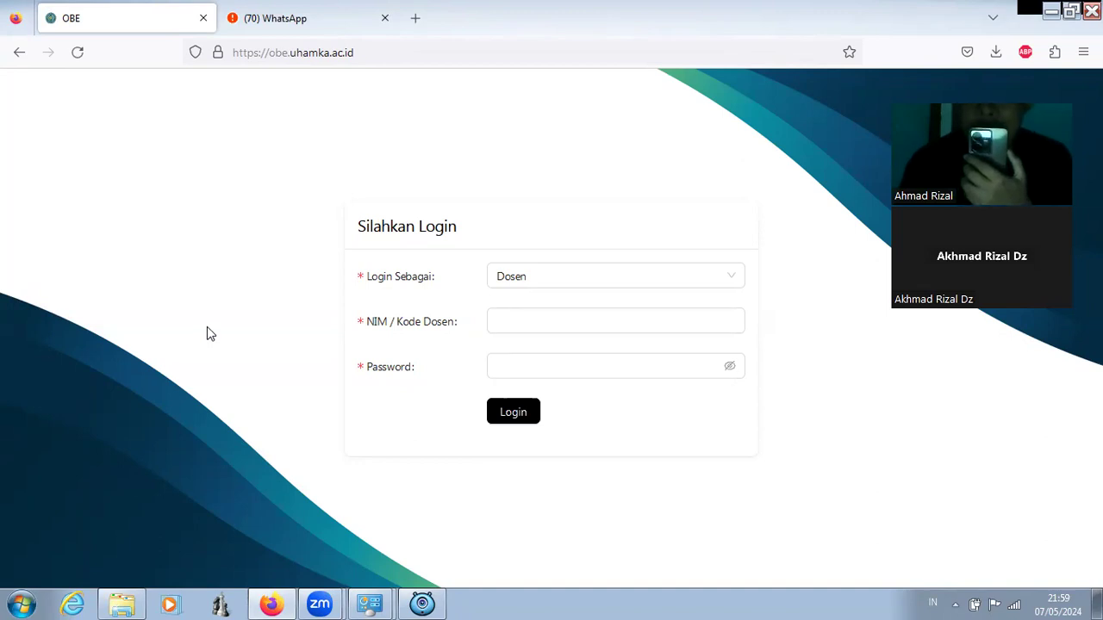
Step: Log in as Dosen using the saved lecturer code and the account password, and dismiss the offer to save the login
{"action": "left_click", "coordinate": [523, 321]}
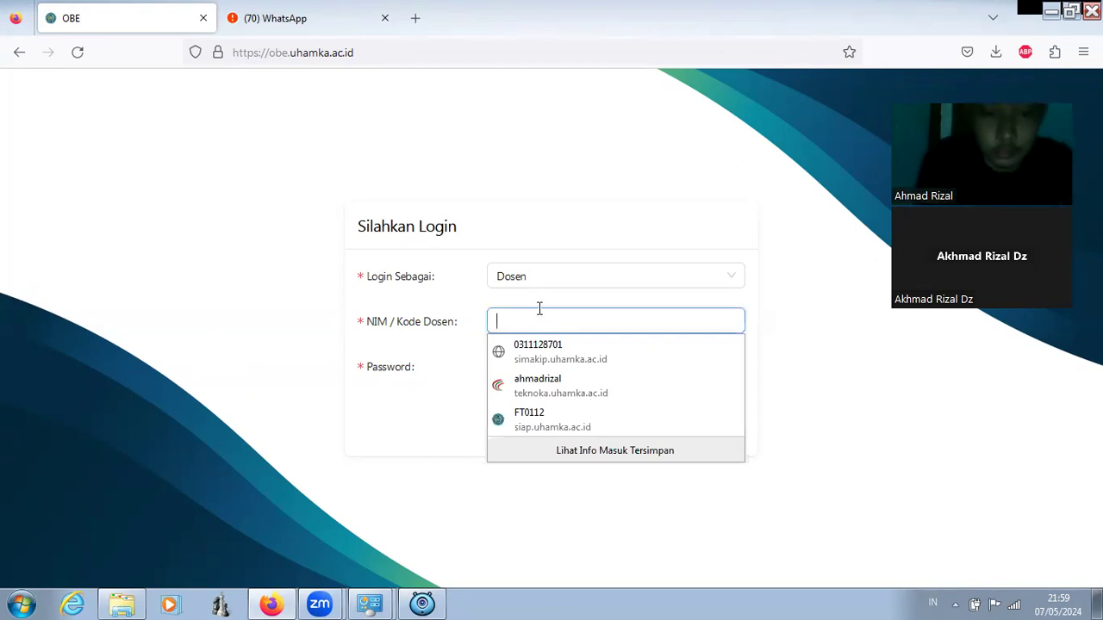
{"action": "key", "text": "Down"}
{"action": "left_click", "coordinate": [551, 417]}
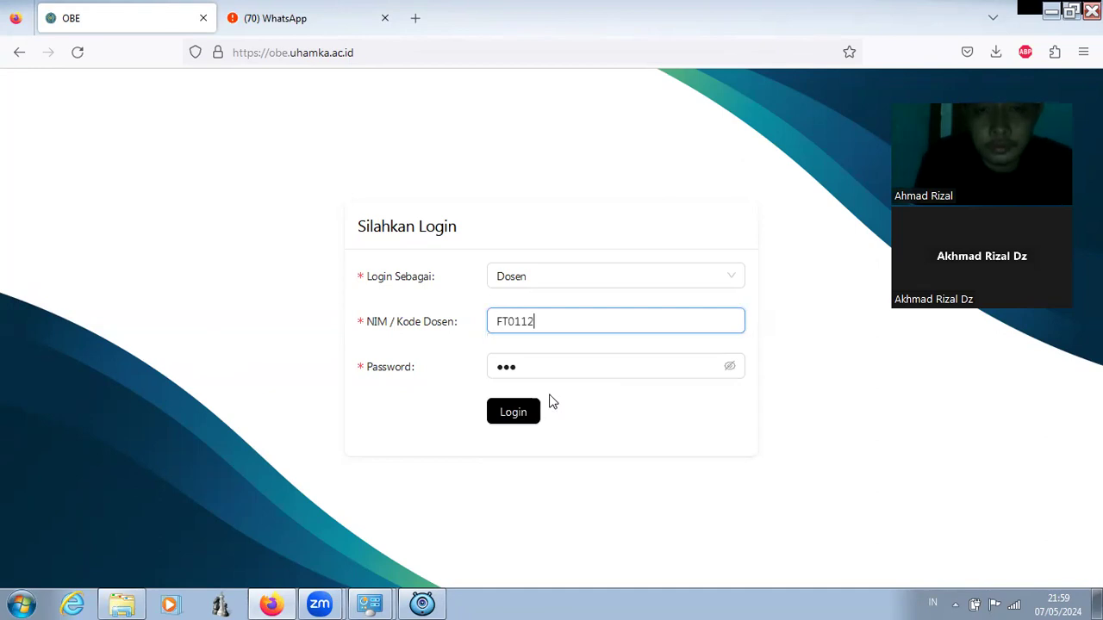
{"action": "left_click", "coordinate": [546, 364]}
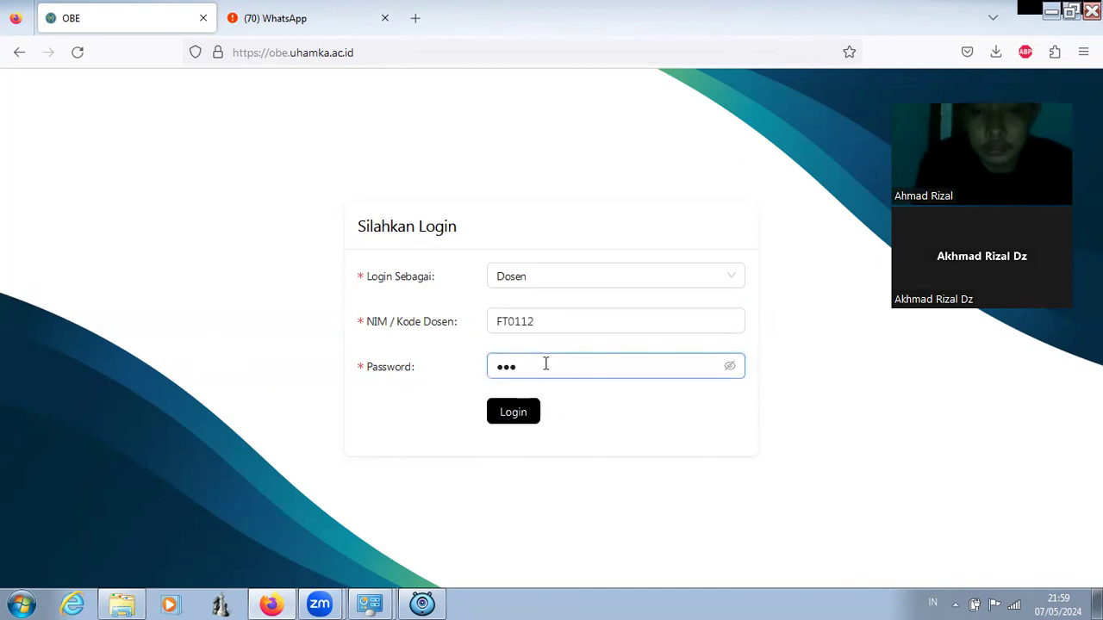
{"action": "key", "text": "BackSpace"}
{"action": "type", "text": "•••"}
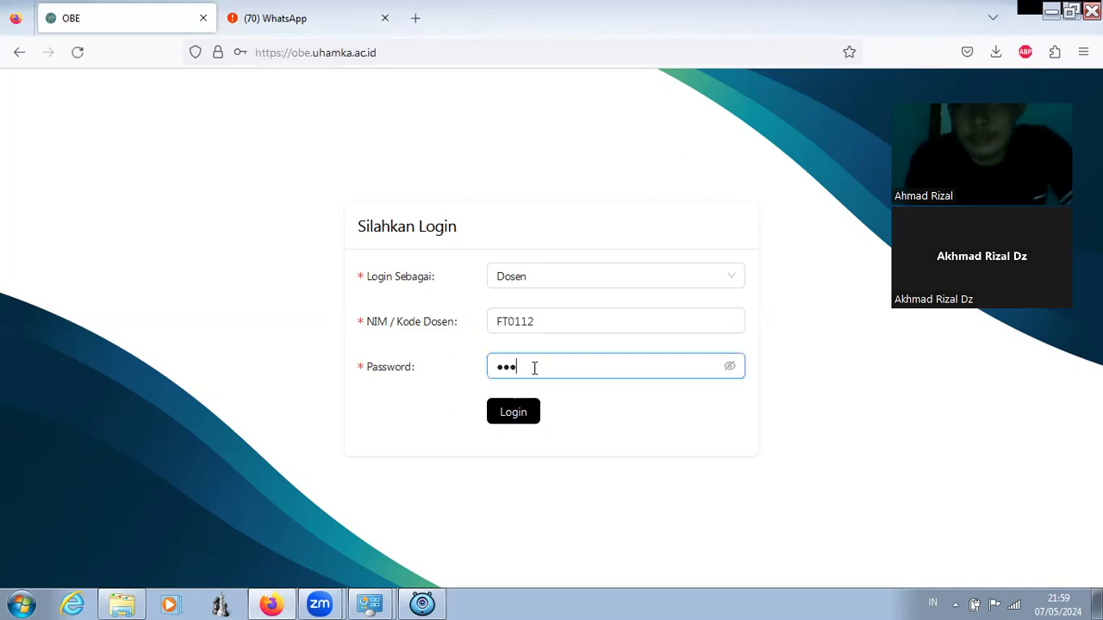
{"action": "left_click", "coordinate": [521, 413]}
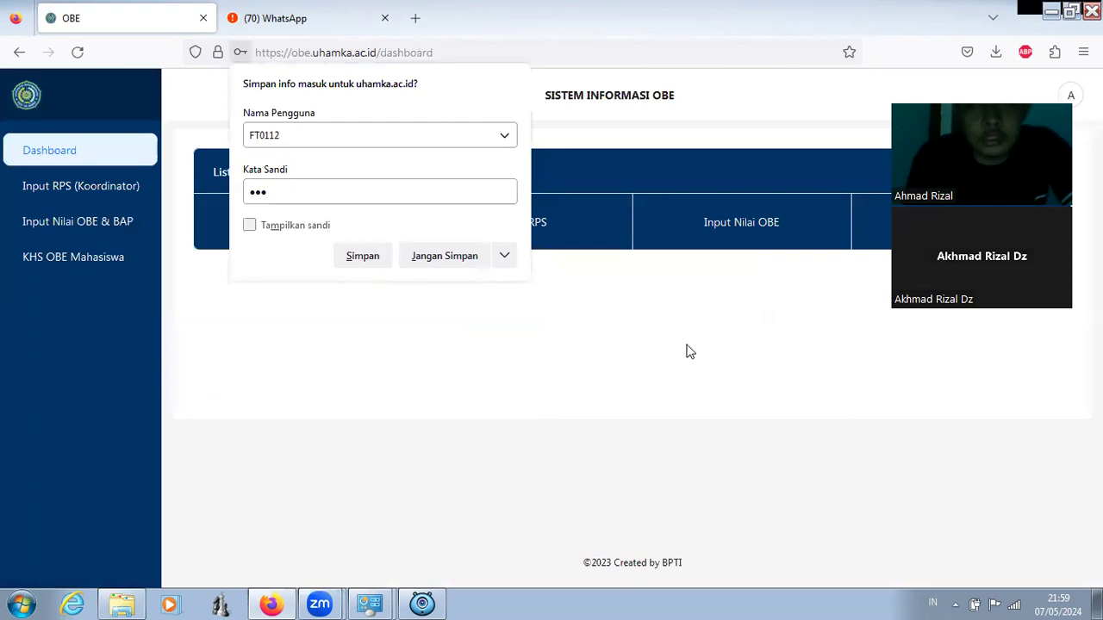
{"action": "left_click", "coordinate": [681, 95]}
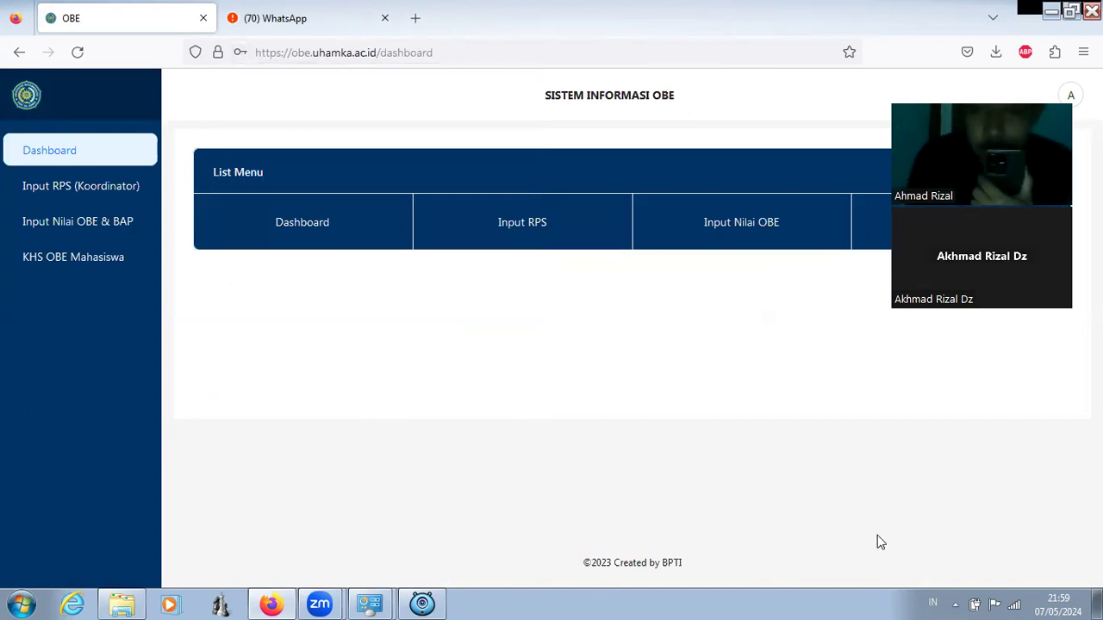
{"action": "left_click", "coordinate": [955, 601]}
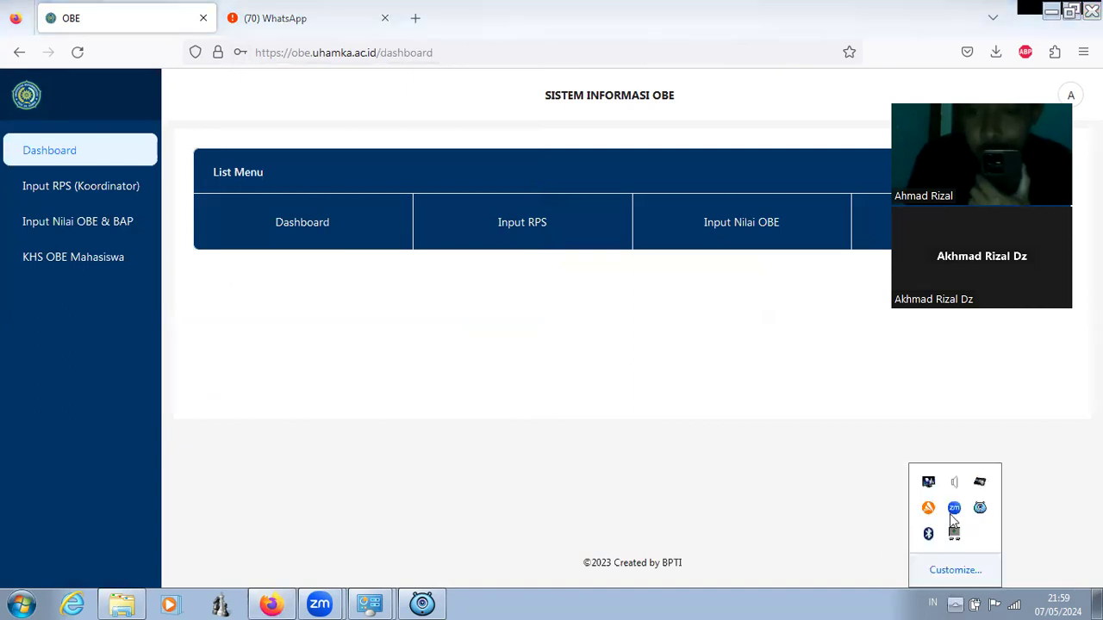
{"action": "left_click", "coordinate": [951, 487]}
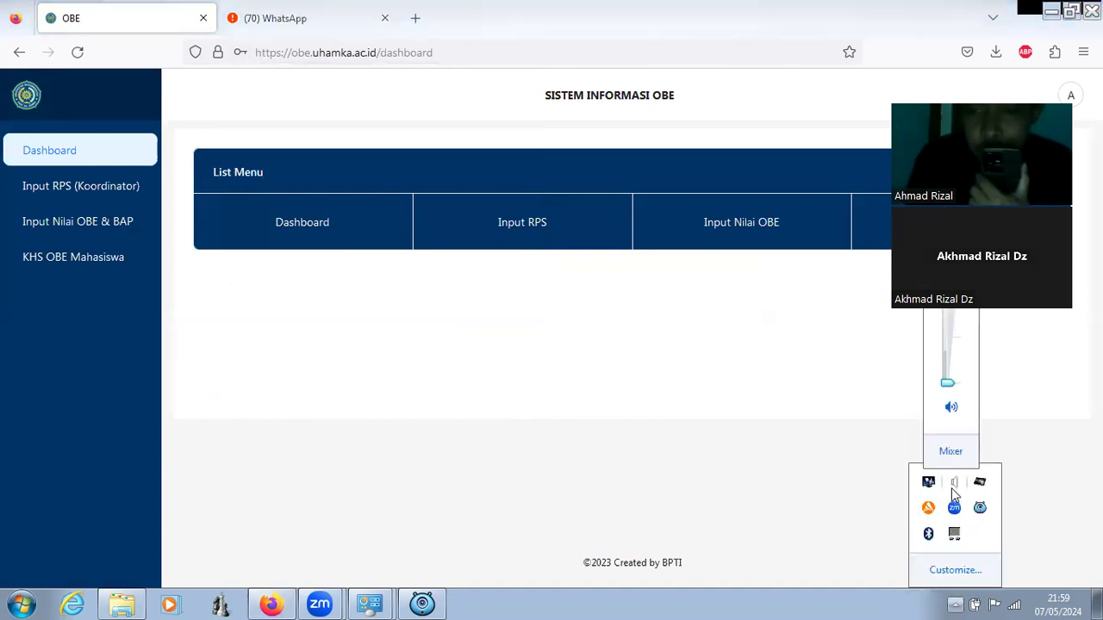
{"action": "left_click", "coordinate": [752, 453]}
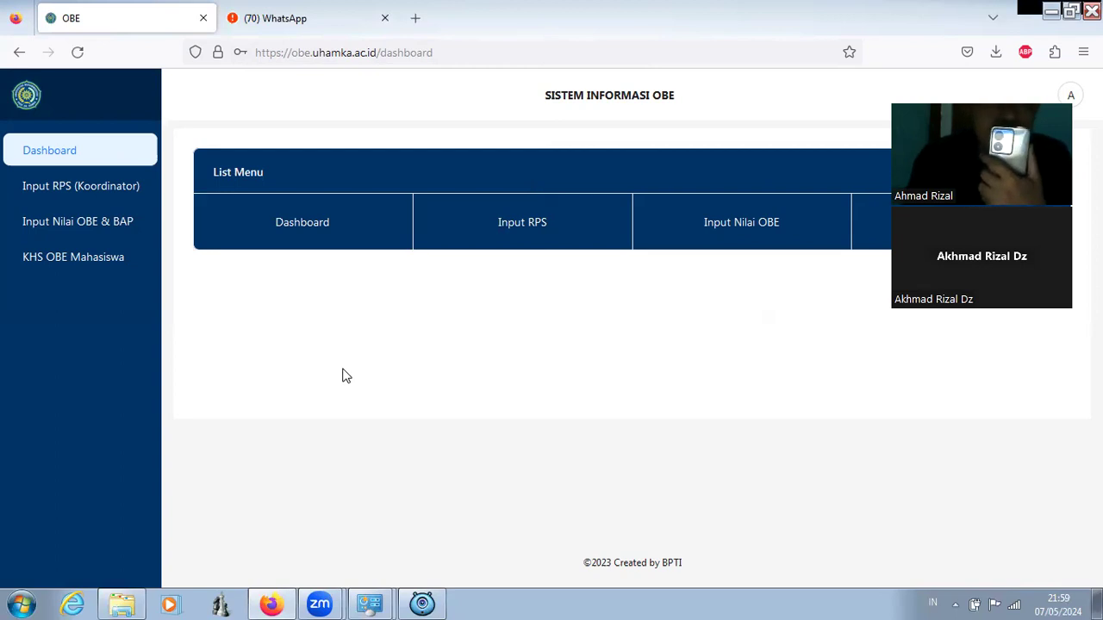
Step: Open the coordinator RPS of the course Organisasi dan Arsitektur Sistem Komputer for editing
{"action": "left_click", "coordinate": [50, 195]}
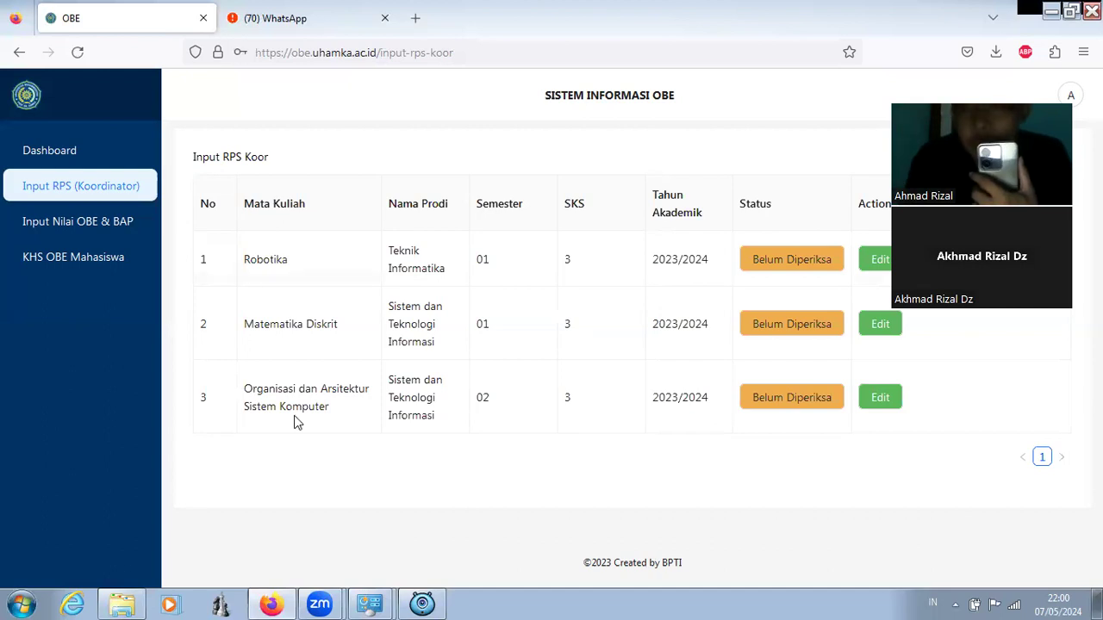
{"action": "left_click", "coordinate": [880, 410]}
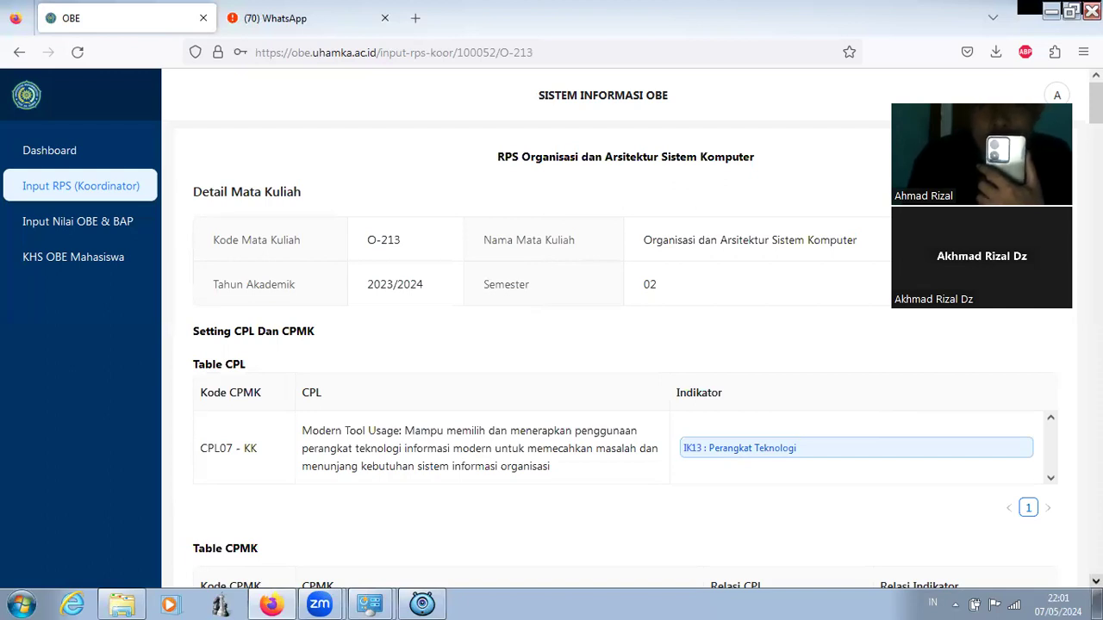
Step: Examine the course details, the CPL and CPMK tables, and all Sub CPMK entries with their weights
{"action": "scroll", "coordinate": [603, 336], "scroll_direction": "down", "scroll_amount": 1}
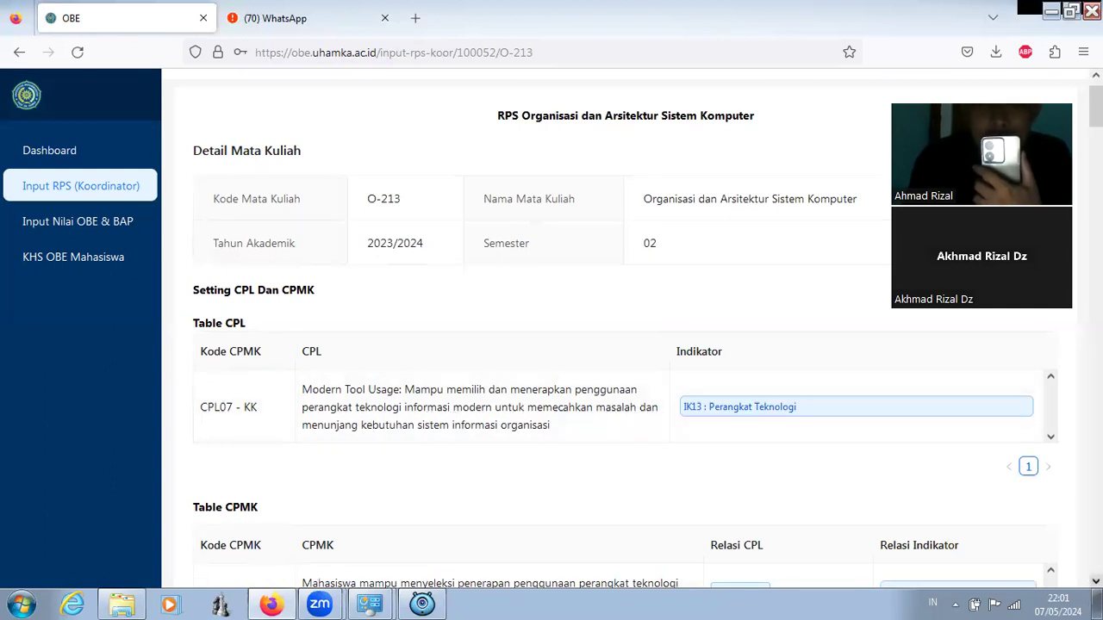
{"action": "scroll", "coordinate": [603, 345], "scroll_direction": "down", "scroll_amount": 3}
{"action": "scroll", "coordinate": [603, 345], "scroll_direction": "down", "scroll_amount": 2}
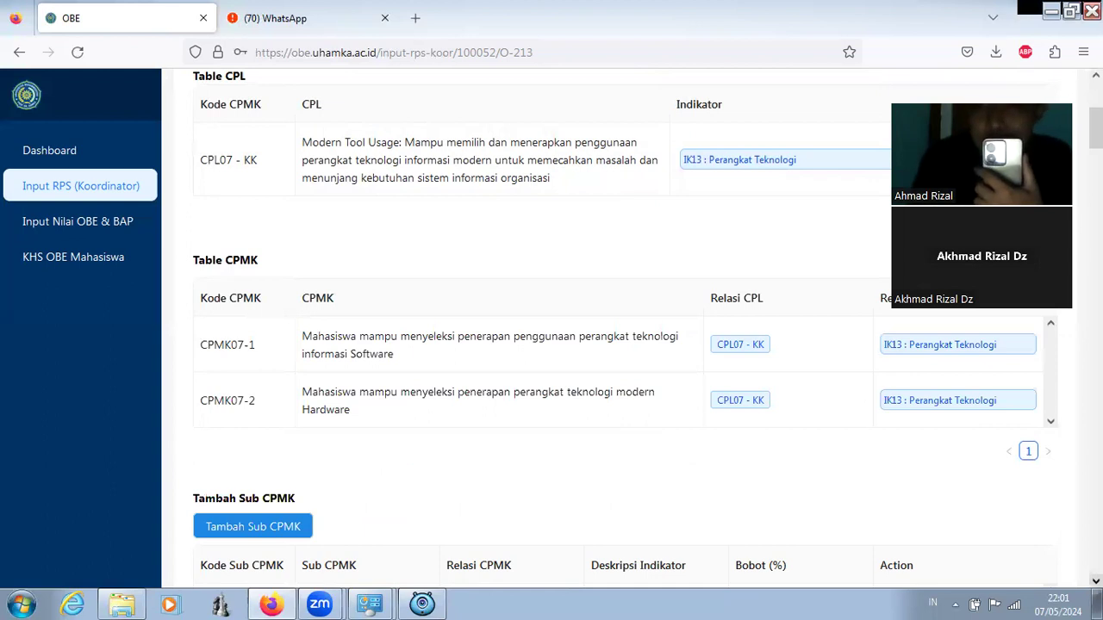
{"action": "scroll", "coordinate": [646, 327], "scroll_direction": "down", "scroll_amount": 1}
{"action": "scroll", "coordinate": [608, 327], "scroll_direction": "down", "scroll_amount": 3}
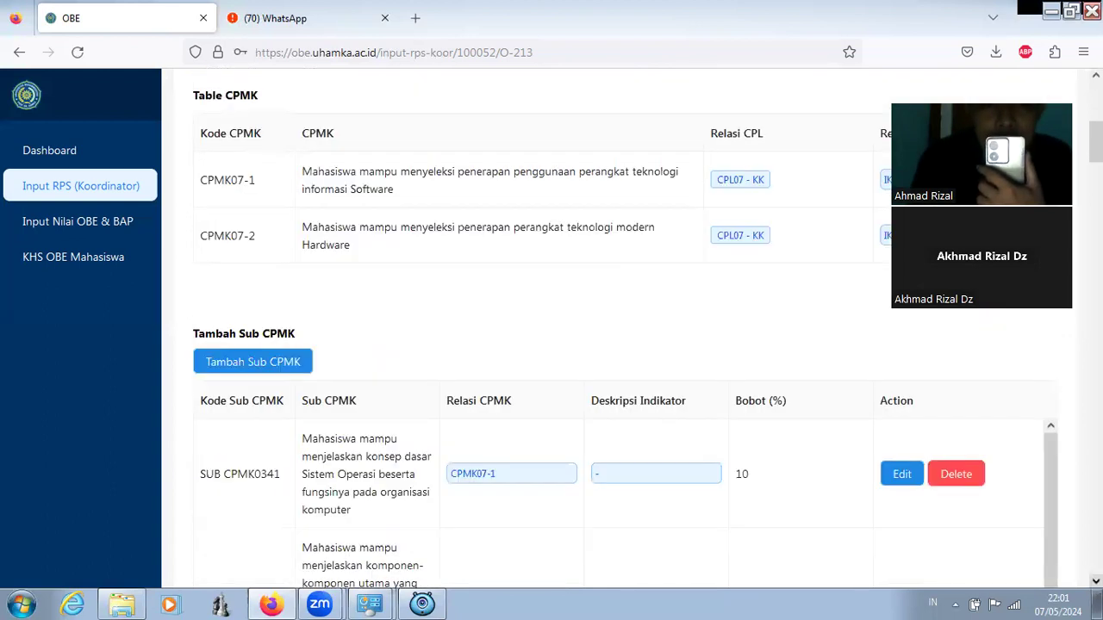
{"action": "scroll", "coordinate": [608, 327], "scroll_direction": "down", "scroll_amount": 3}
{"action": "scroll", "coordinate": [1017, 466], "scroll_direction": "down", "scroll_amount": 5}
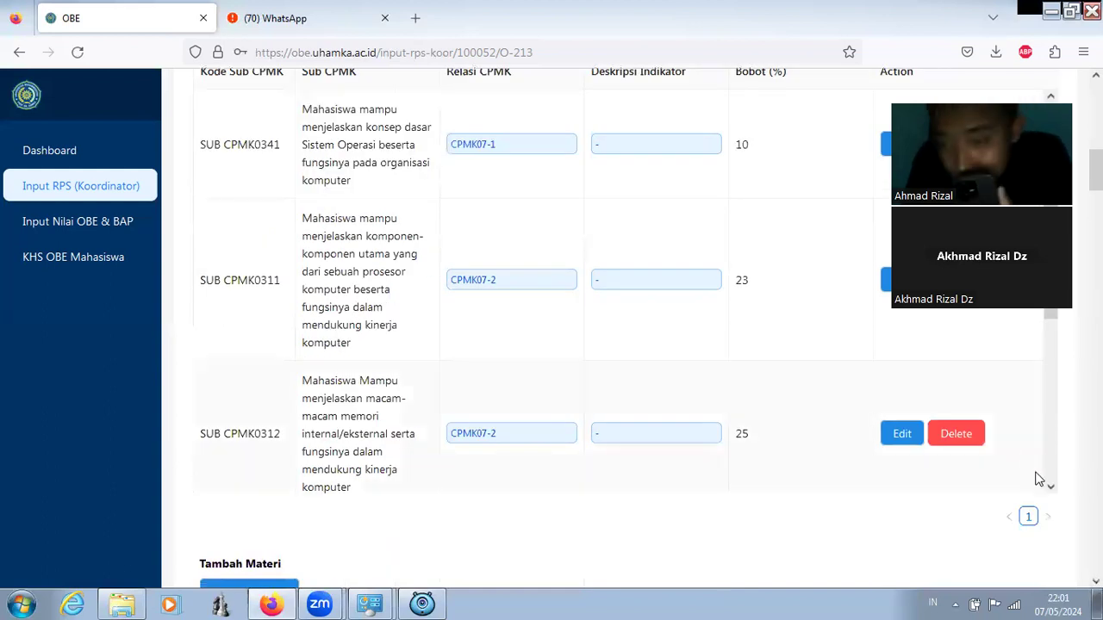
{"action": "left_click", "coordinate": [1050, 488]}
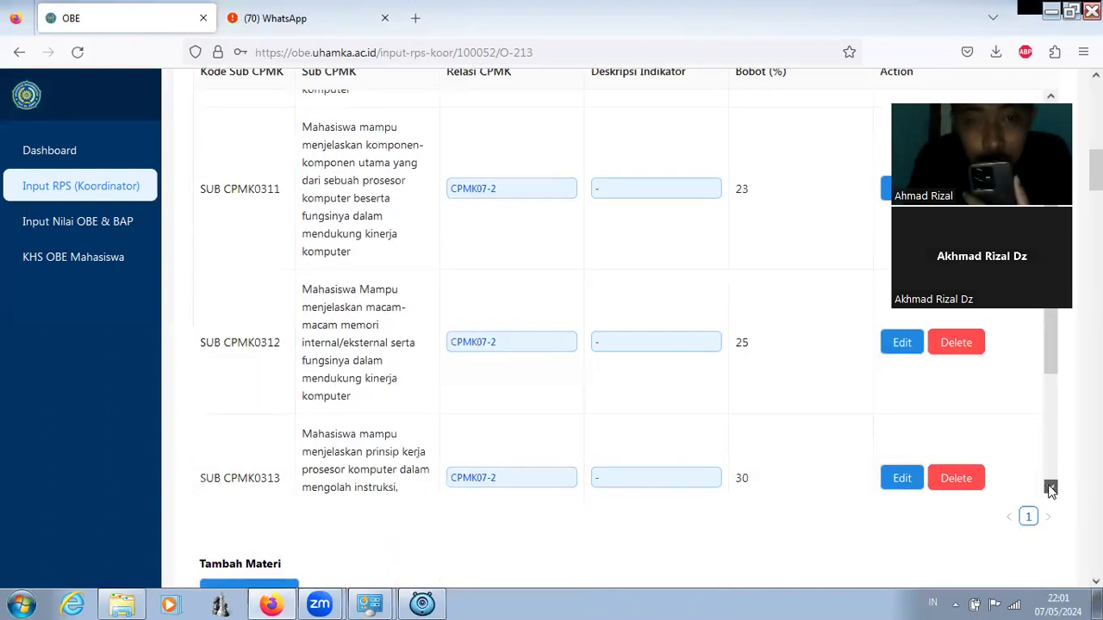
{"action": "left_click", "coordinate": [1051, 488]}
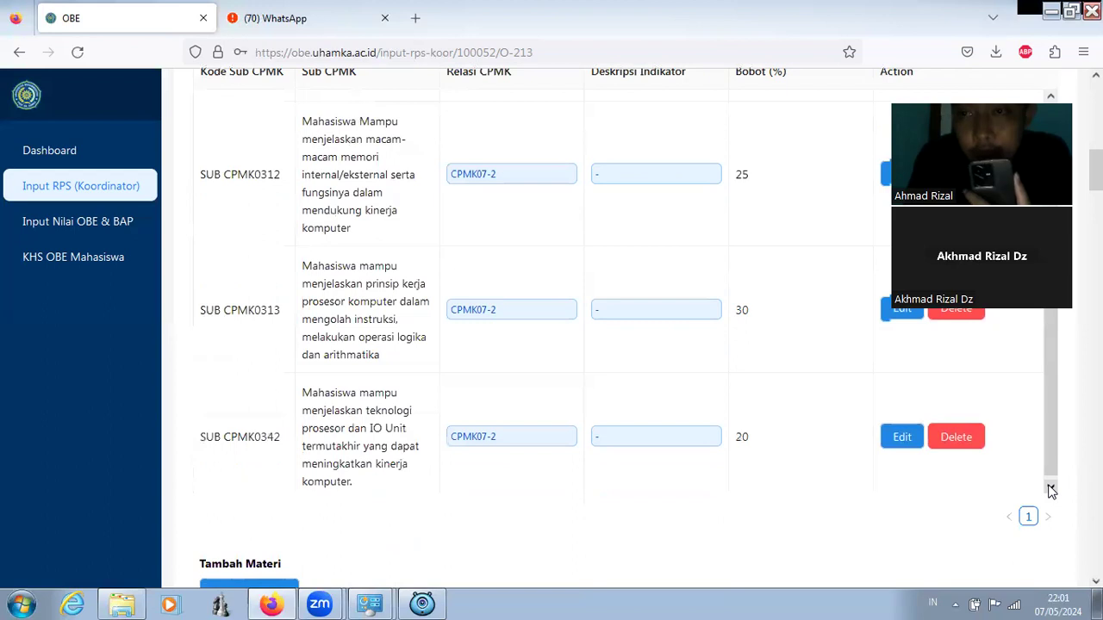
{"action": "left_click", "coordinate": [1050, 488]}
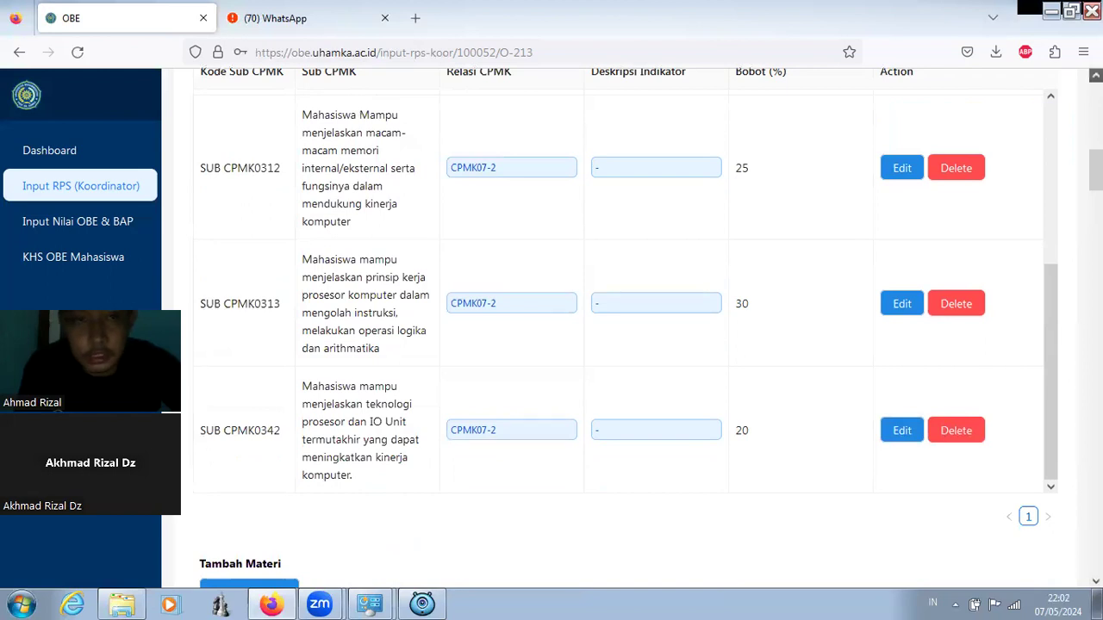
Step: Start a new Sub CPMK entry and set its code to SUB CPMK0316
{"action": "scroll", "coordinate": [514, 240], "scroll_direction": "up", "scroll_amount": 4}
{"action": "scroll", "coordinate": [286, 244], "scroll_direction": "up", "scroll_amount": 1}
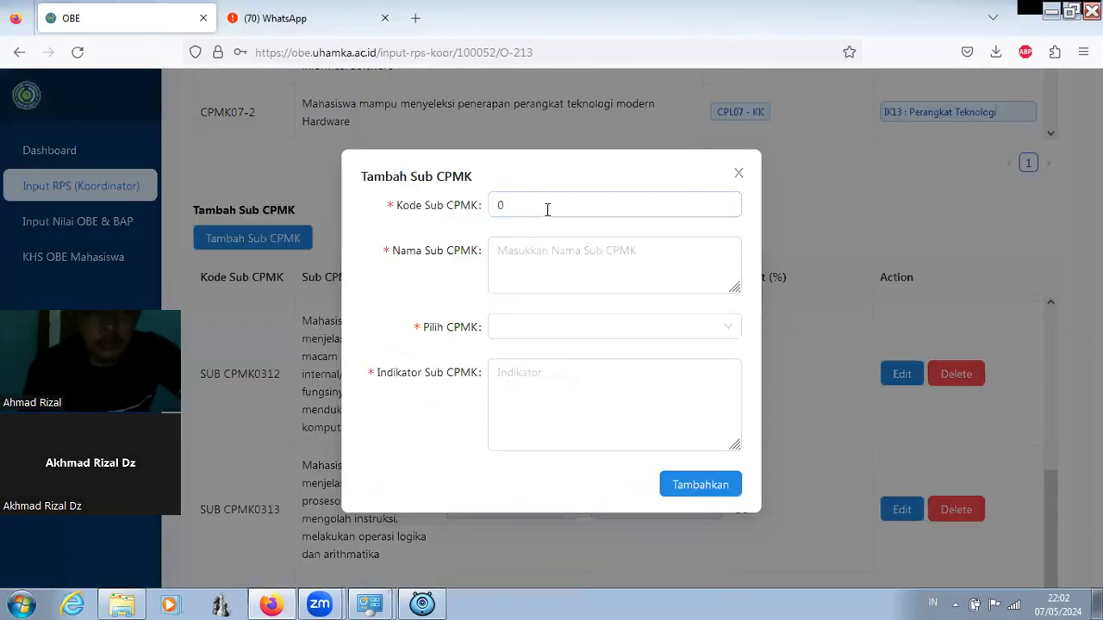
{"action": "left_click", "coordinate": [547, 209]}
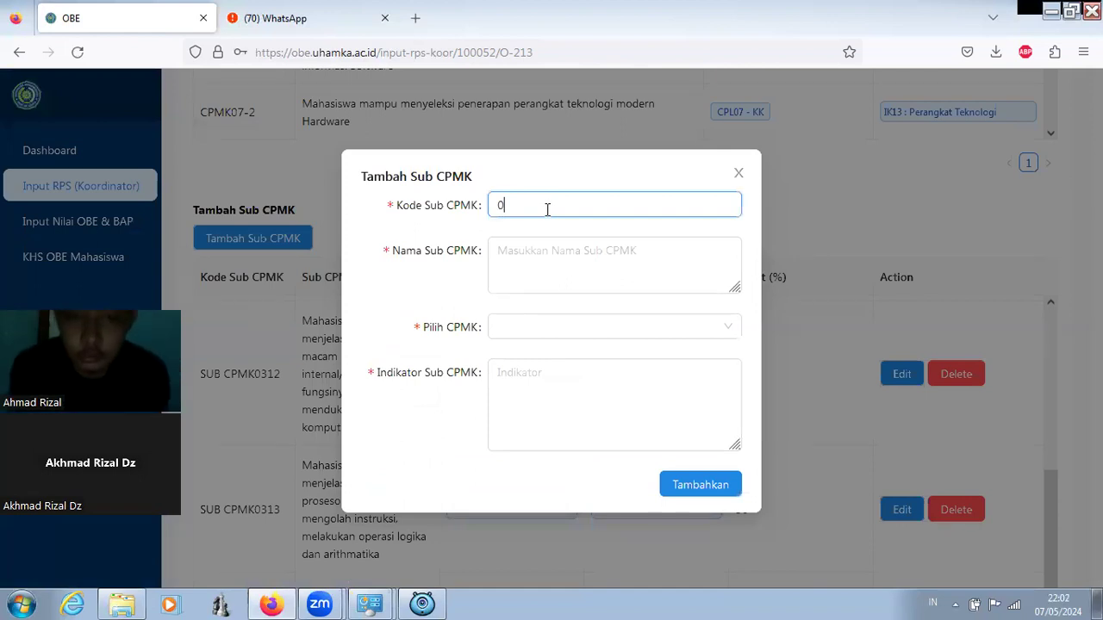
{"action": "key", "text": "BackSpace"}
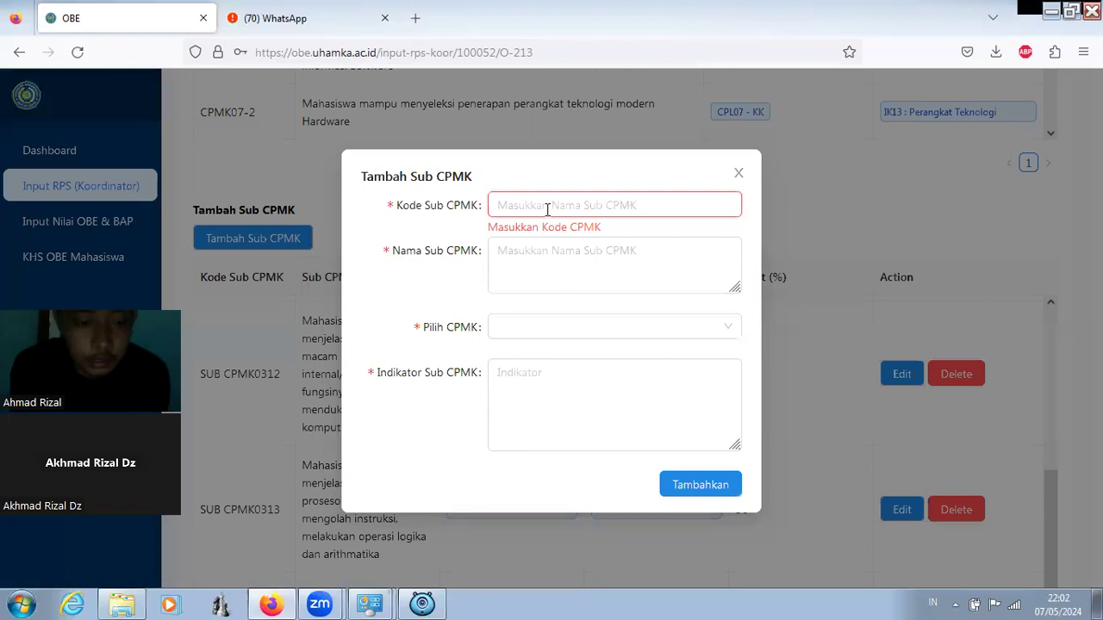
{"action": "type", "text": "su"}
{"action": "key", "text": "BackSpace"}
{"action": "key", "text": "BackSpace"}
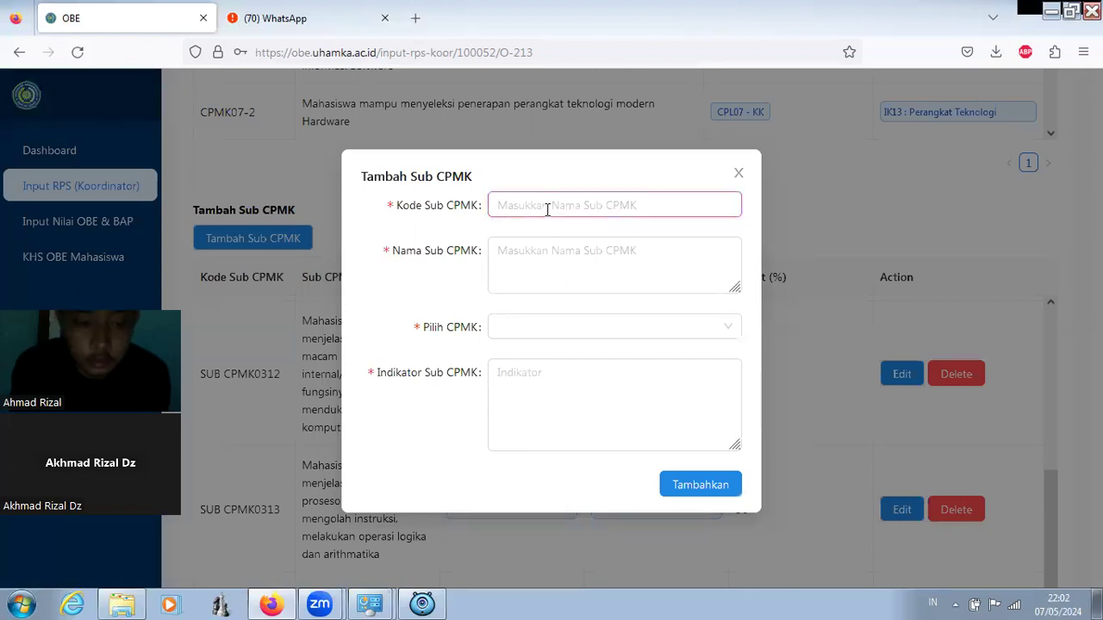
{"action": "type", "text": "SUB "}
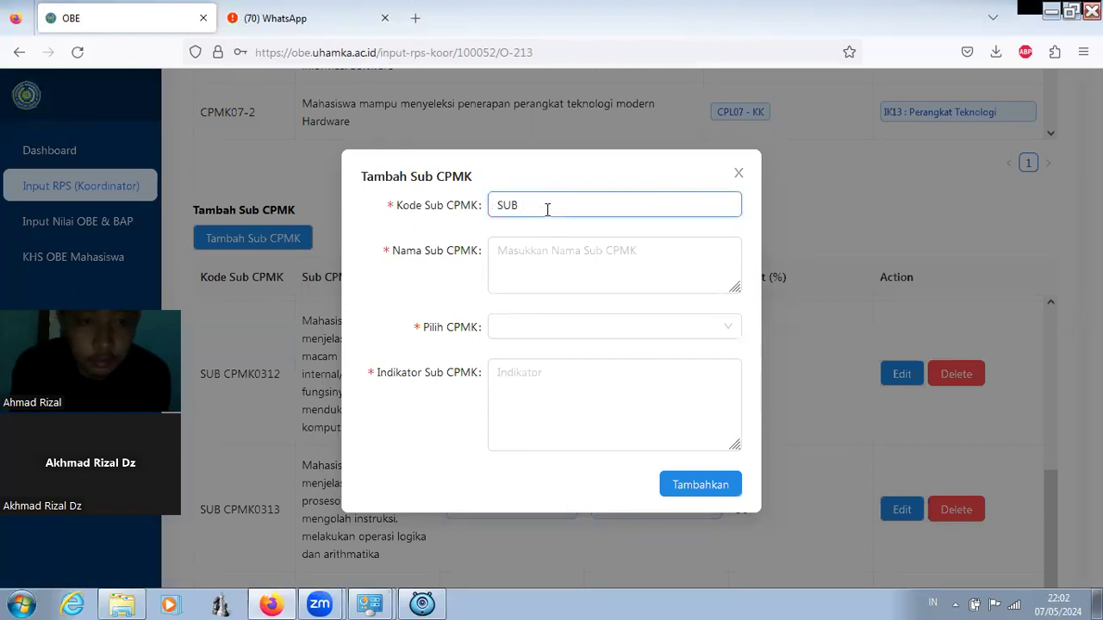
{"action": "type", "text": "CP"}
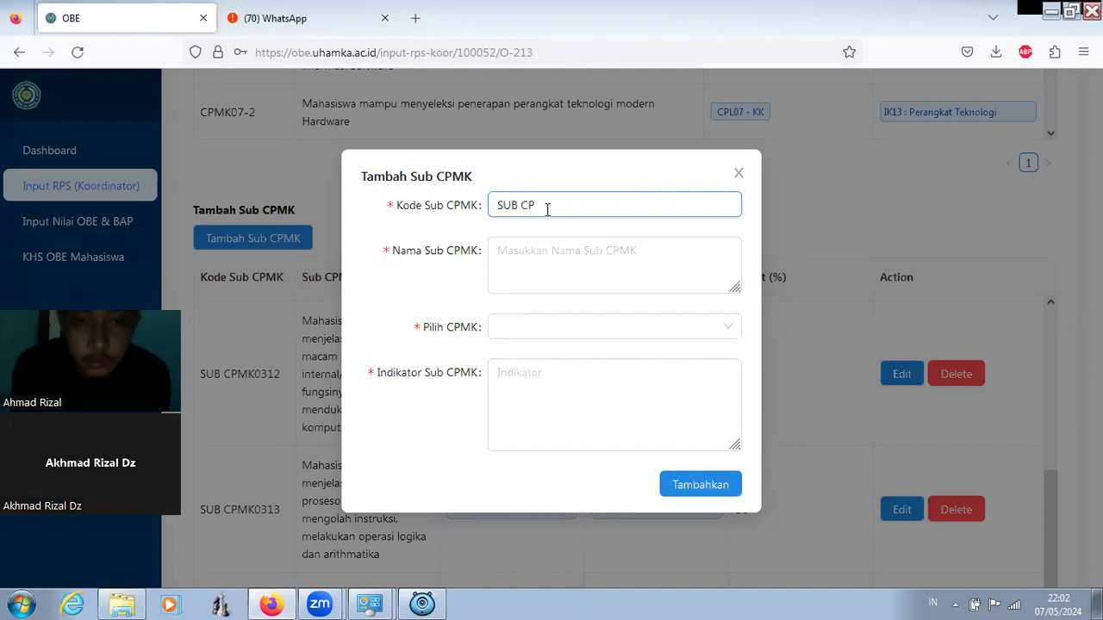
{"action": "type", "text": "MK0316"}
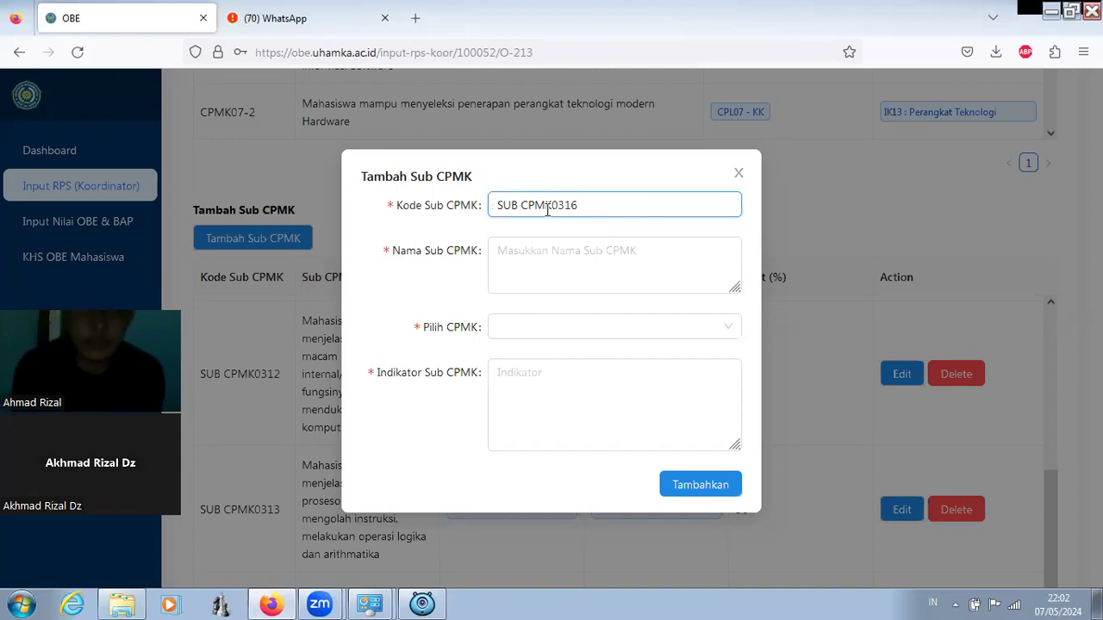
{"action": "left_click", "coordinate": [536, 249]}
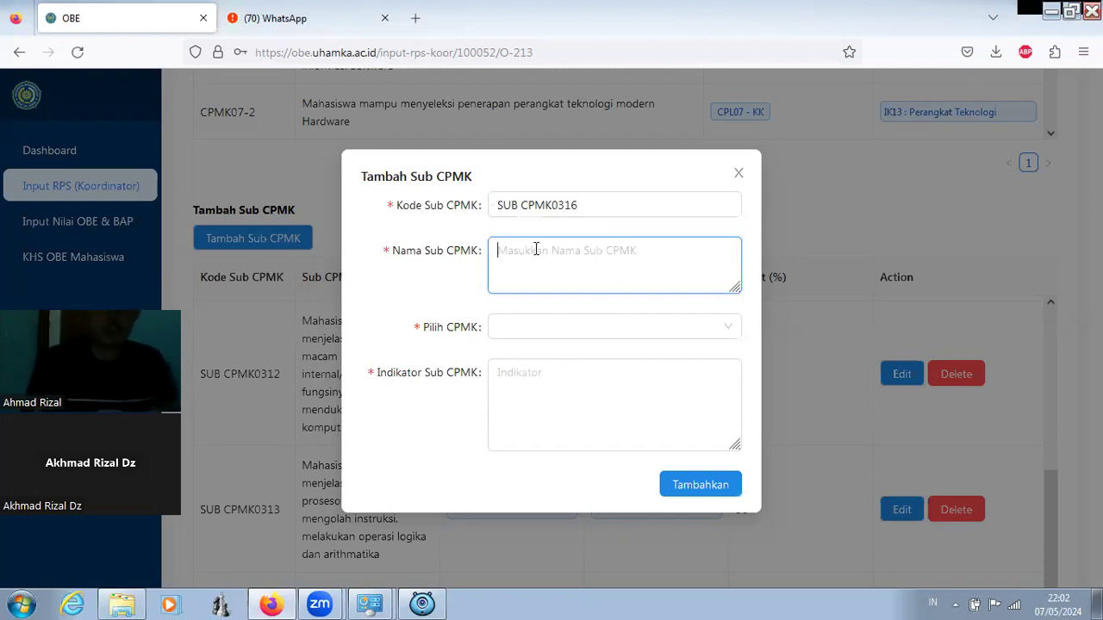
{"action": "type", "text": "m"}
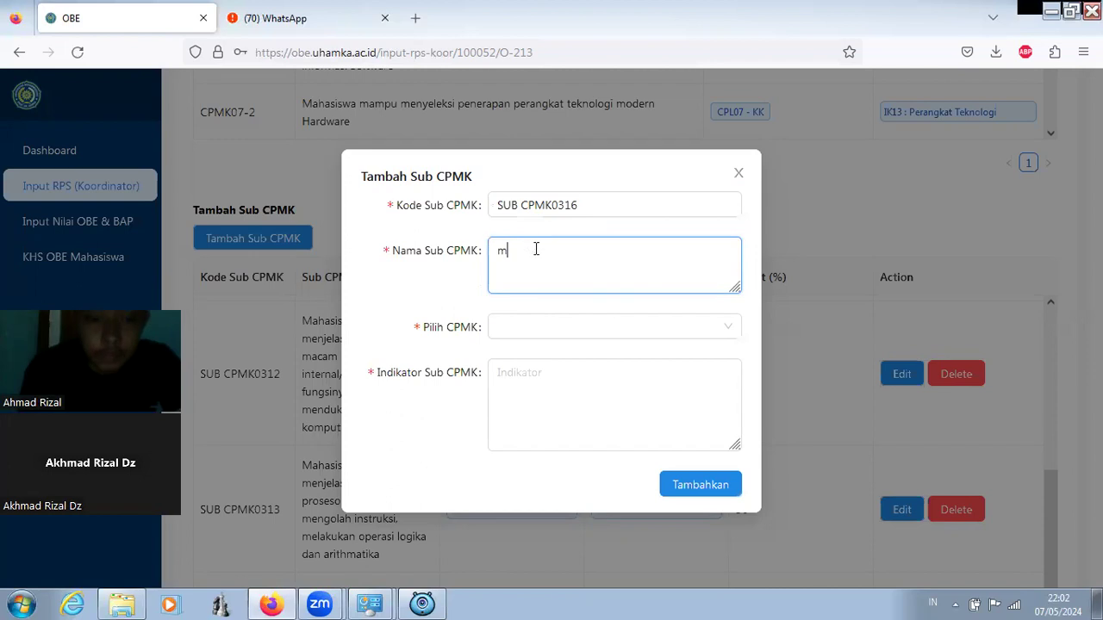
{"action": "key", "text": "BackSpace"}
{"action": "key", "text": "Tab"}
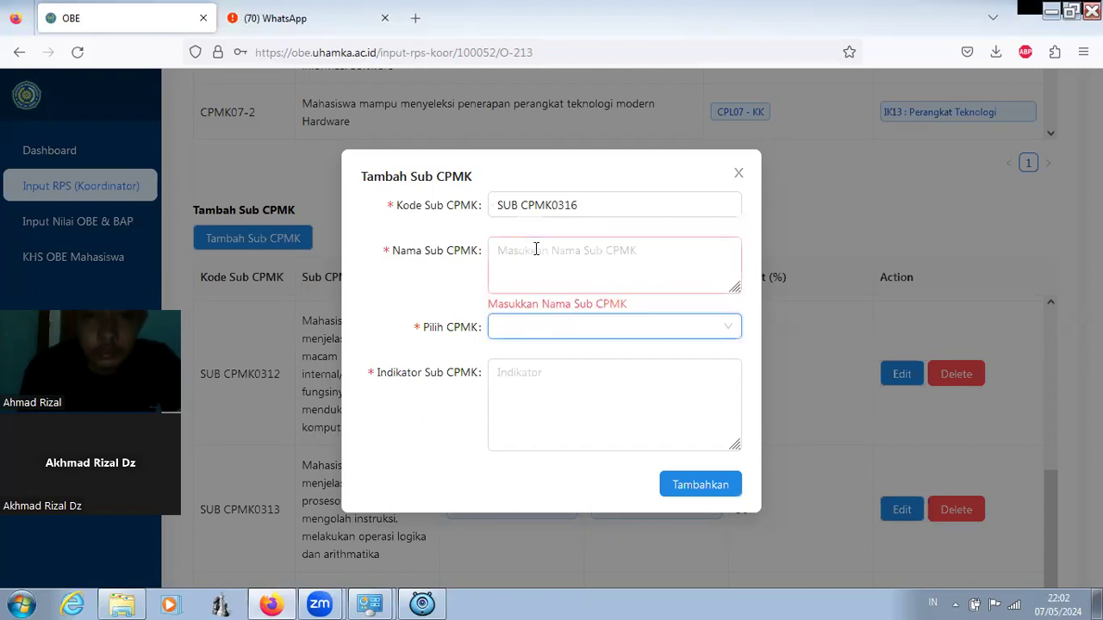
{"action": "key", "text": "m"}
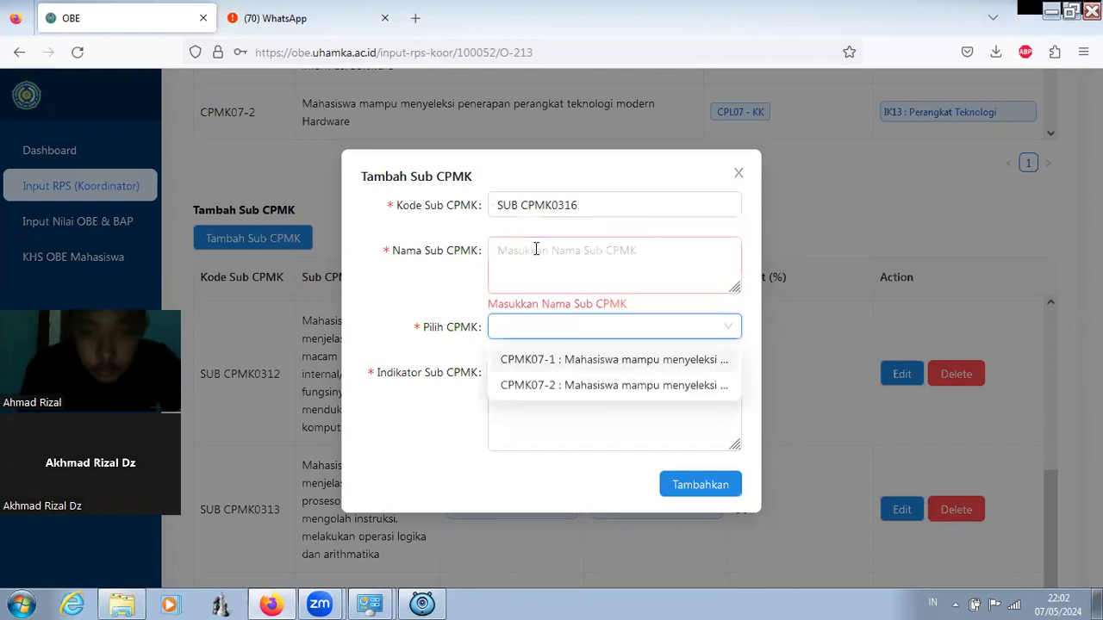
Step: Name the new Sub CPMK "Memahami Sejarah Komputer dan Evolusinya"
{"action": "left_click", "coordinate": [555, 253]}
{"action": "type", "text": "MEM"}
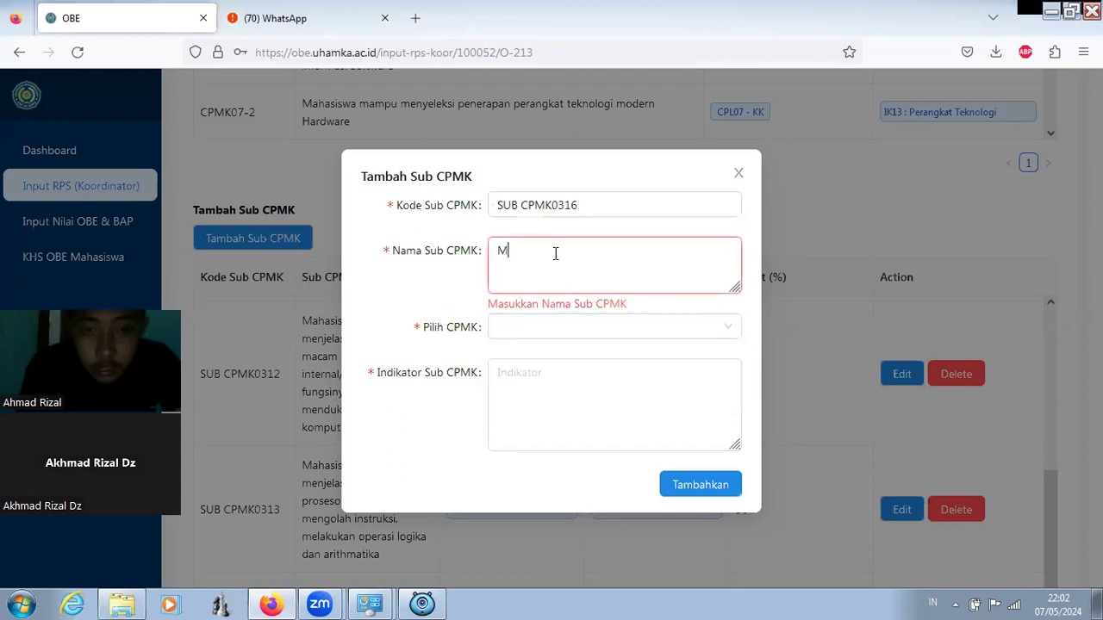
{"action": "key", "text": "BackSpace"}
{"action": "key", "text": "BackSpace"}
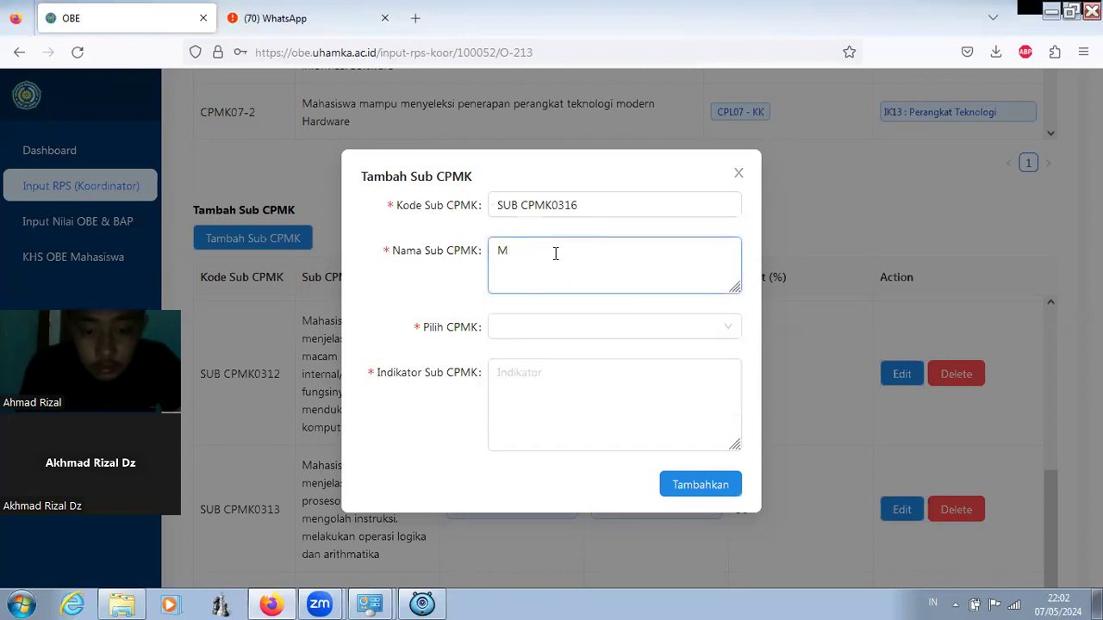
{"action": "type", "text": "emahami S"}
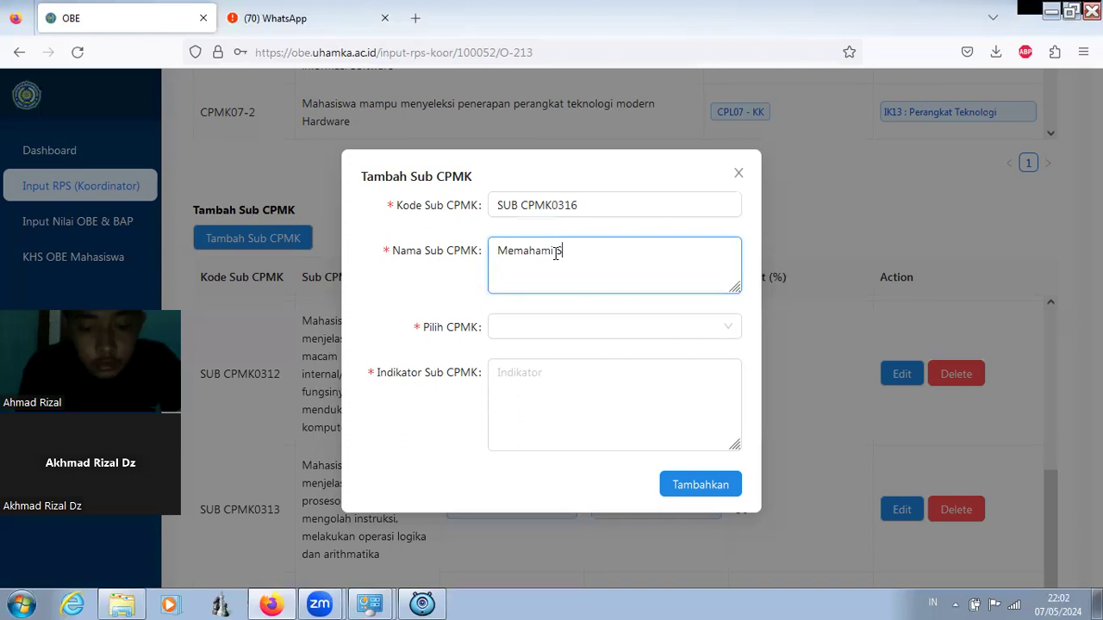
{"action": "type", "text": "ejarah o"}
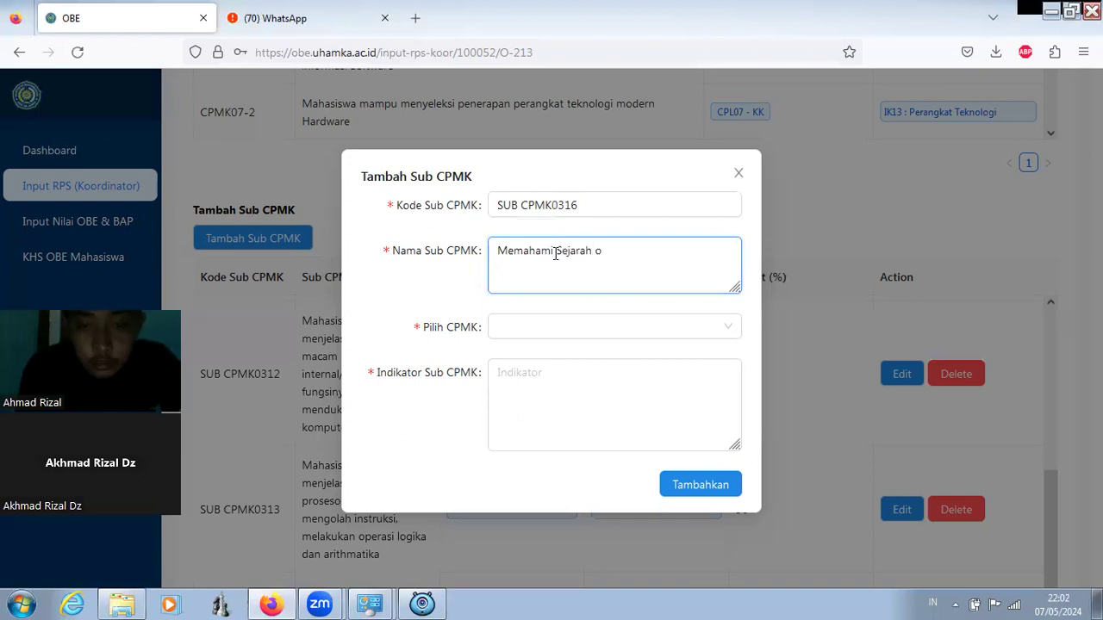
{"action": "key", "text": "BackSpace"}
{"action": "type", "text": "s"}
{"action": "key", "text": "BackSpace"}
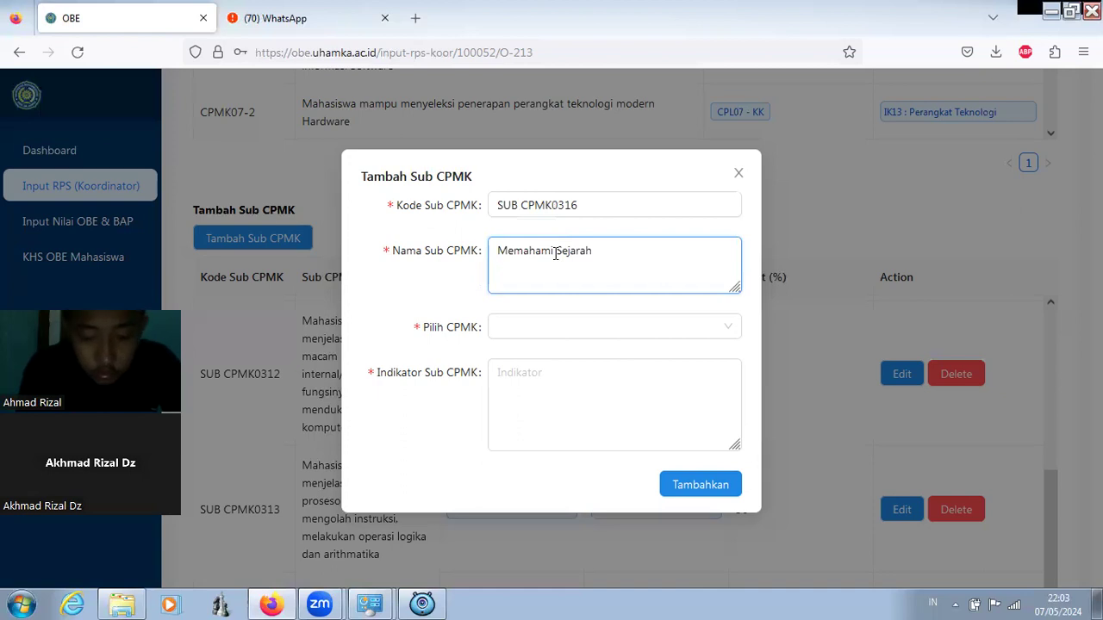
{"action": "type", "text": "Kom"}
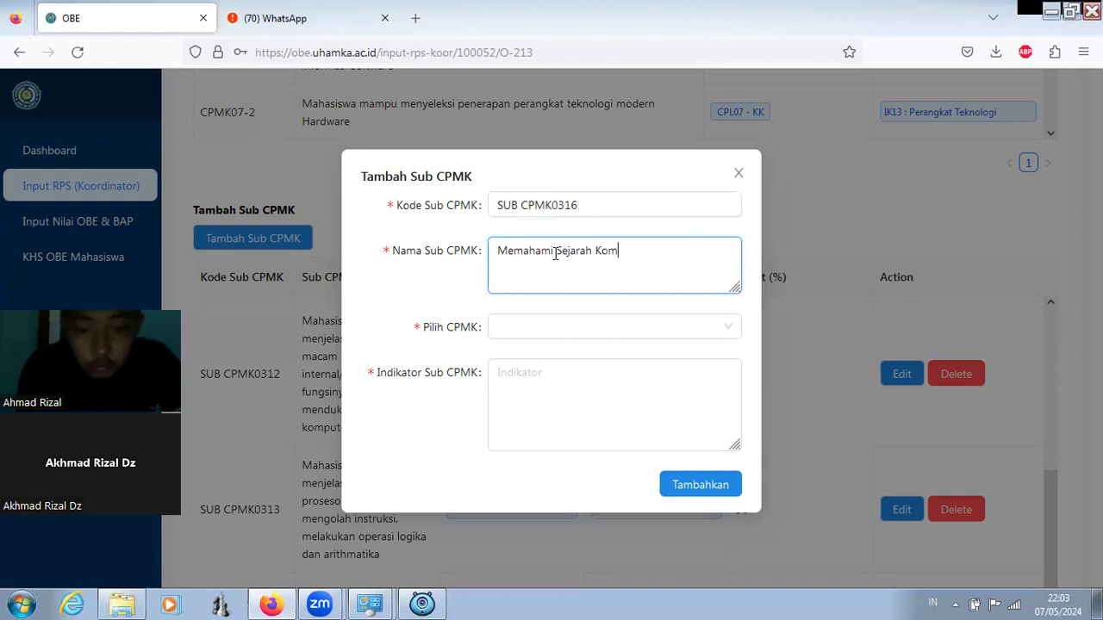
{"action": "type", "text": "puter dan "}
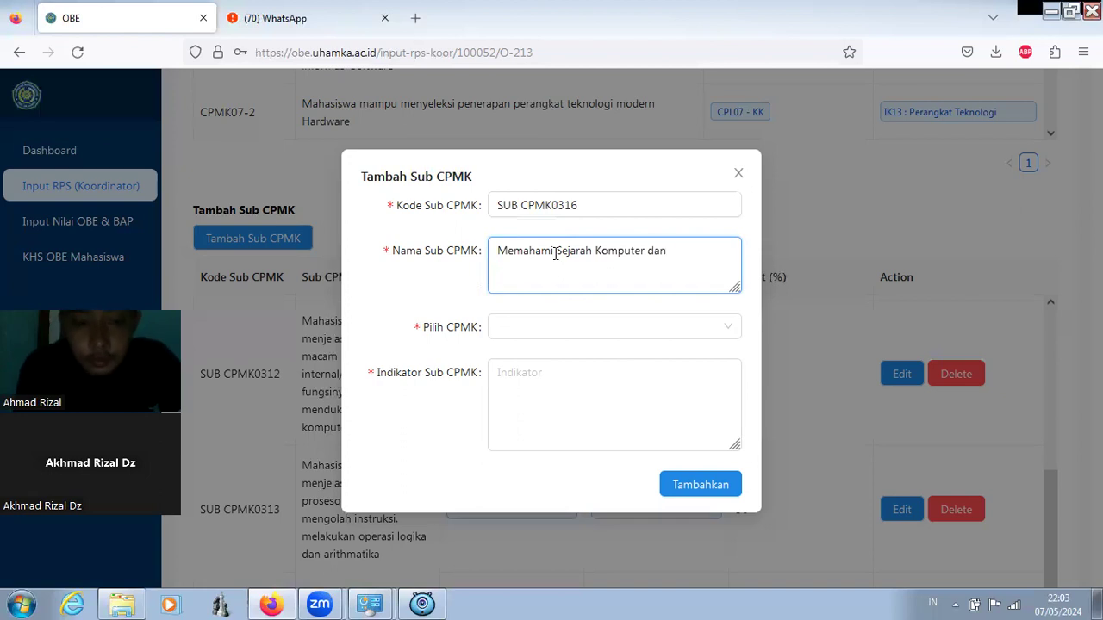
{"action": "type", "text": "Evolus"}
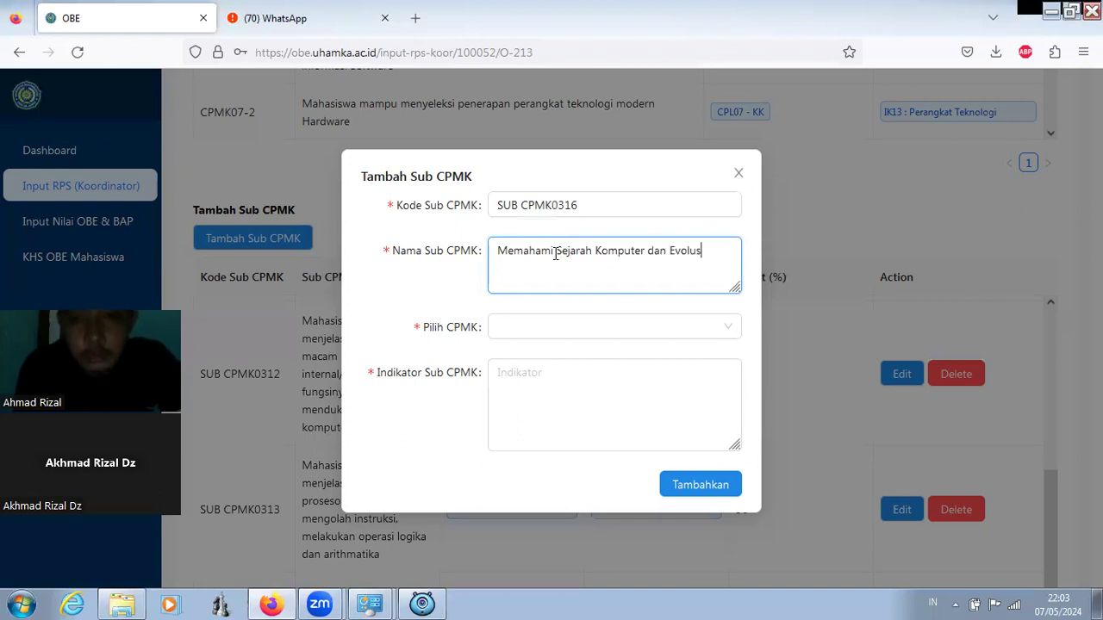
{"action": "type", "text": "inya"}
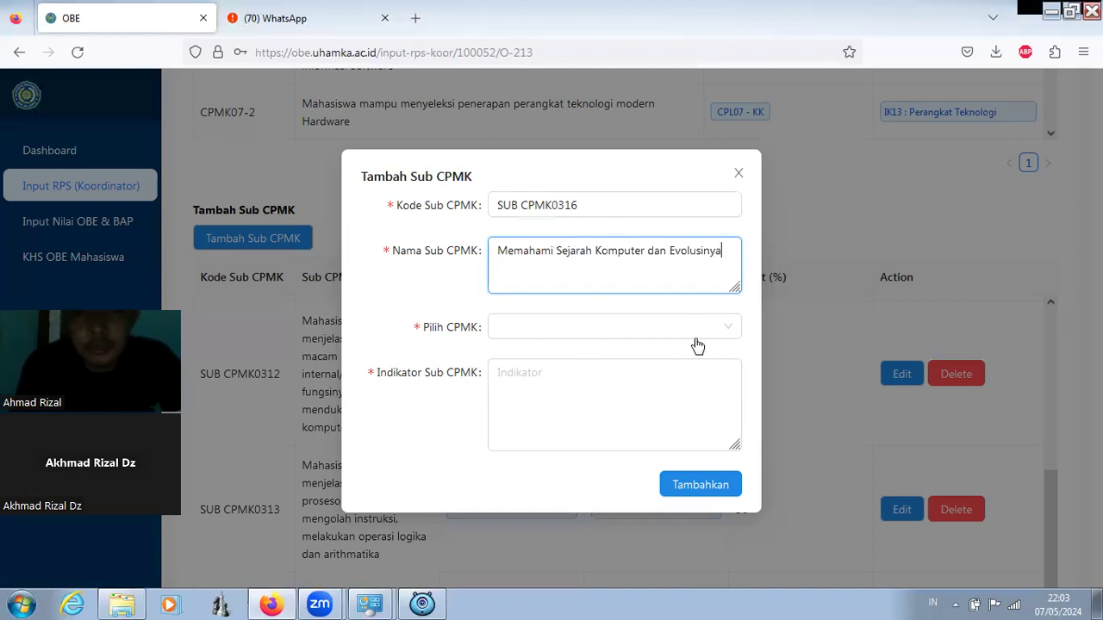
Step: Relate the new Sub CPMK to CPMK07-1
{"action": "left_click", "coordinate": [710, 339]}
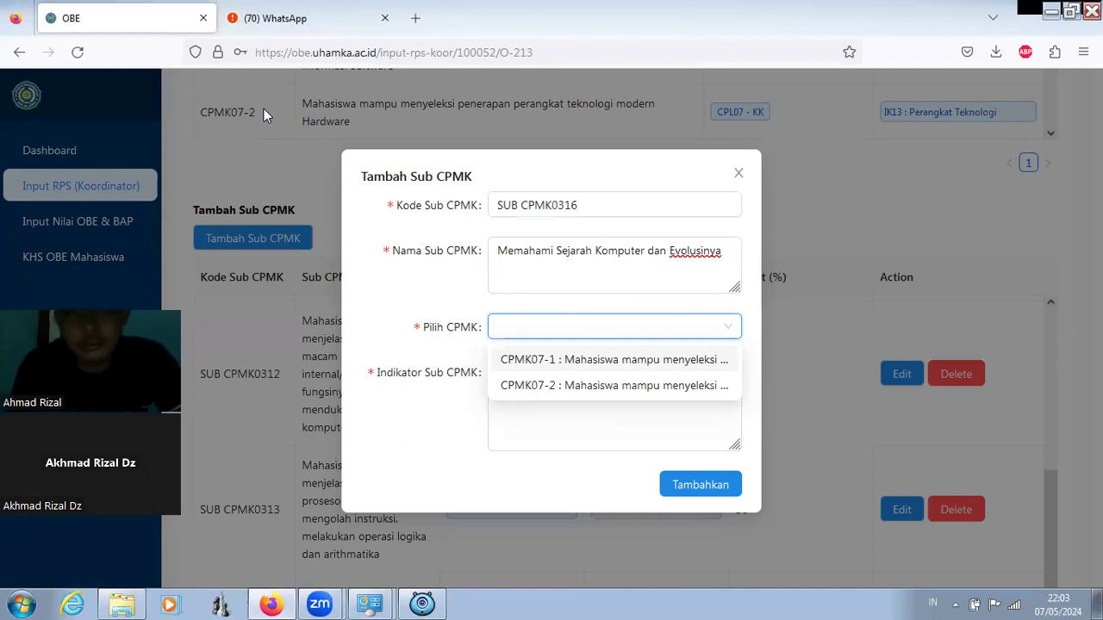
{"action": "left_click", "coordinate": [731, 332]}
{"action": "left_click", "coordinate": [731, 332]}
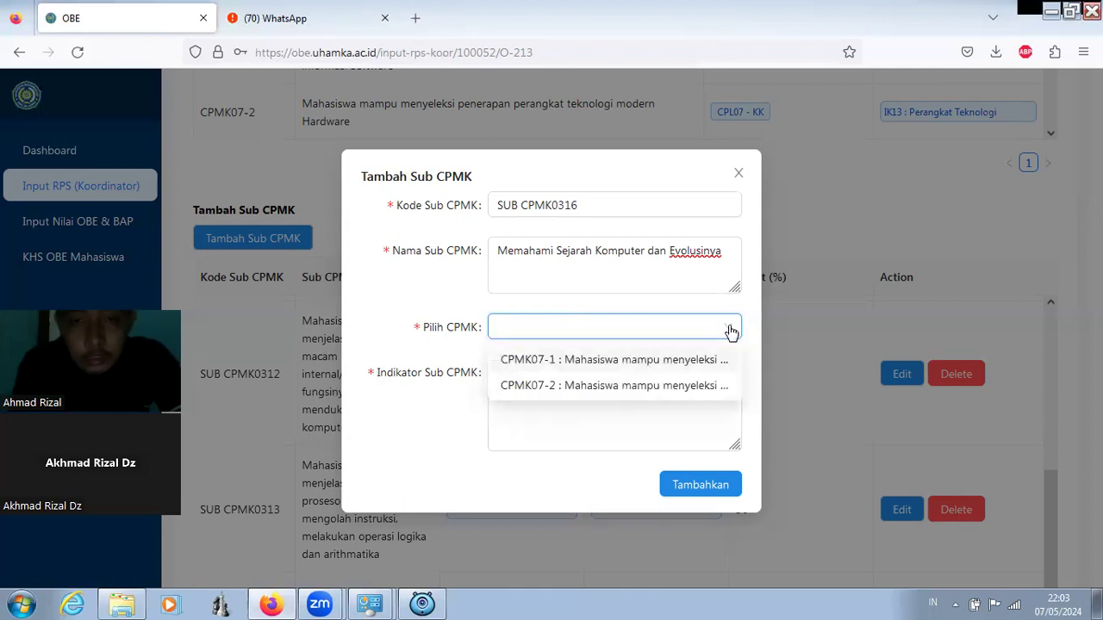
{"action": "left_click", "coordinate": [678, 362]}
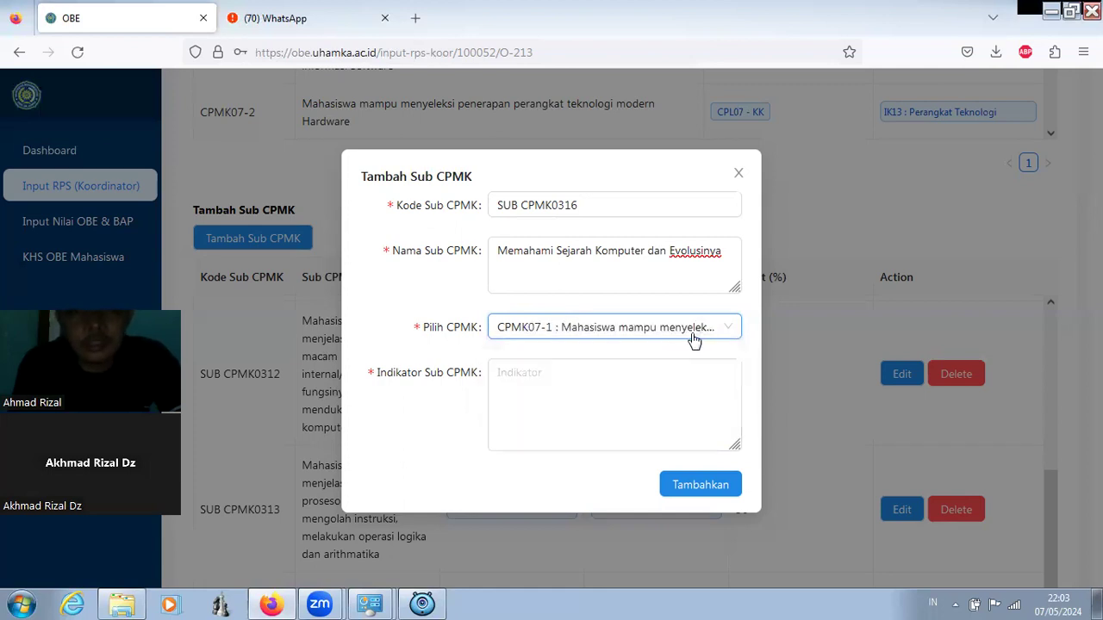
Step: Enter "-Mahasiswa memahami sejarah komputer" as the first indicator line of the Sub CPMK
{"action": "left_click", "coordinate": [590, 381]}
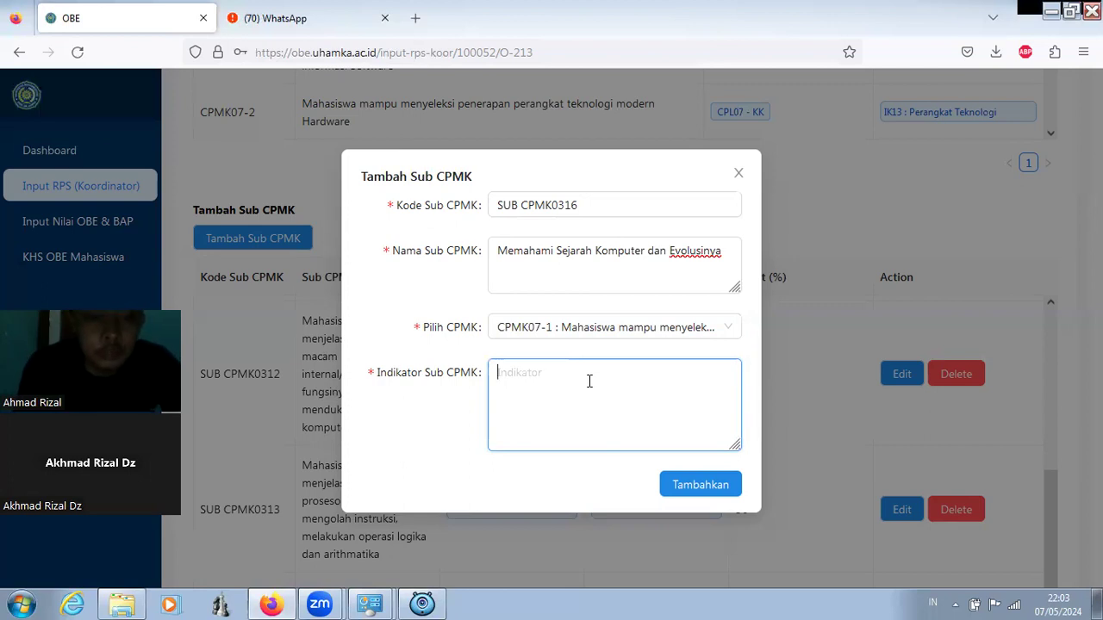
{"action": "type", "text": "Se"}
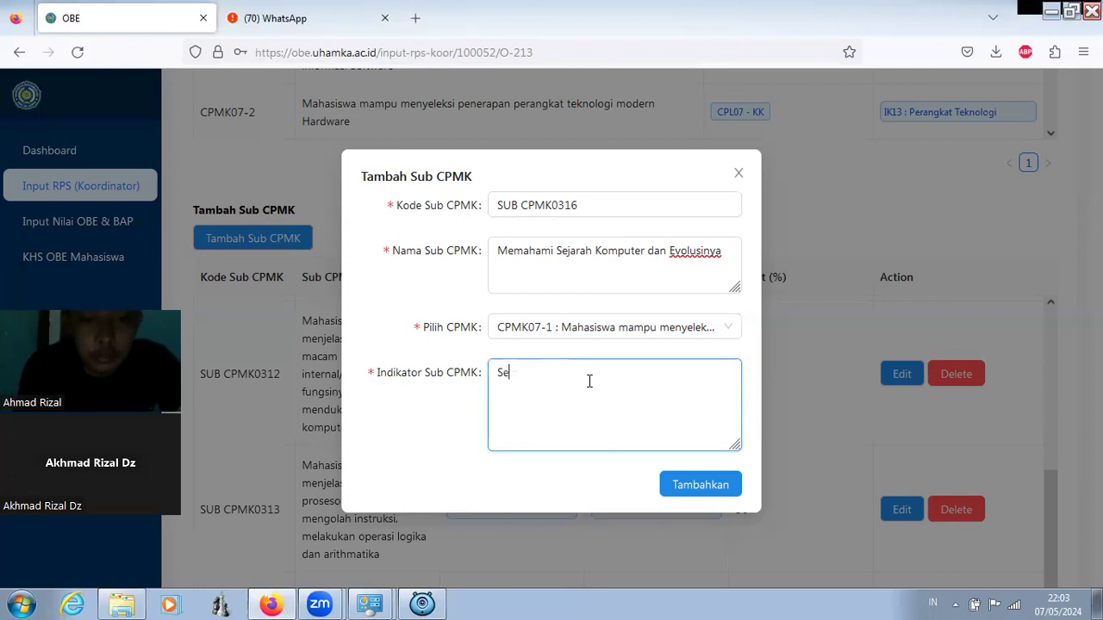
{"action": "key", "text": "BackSpace"}
{"action": "key", "text": "BackSpace"}
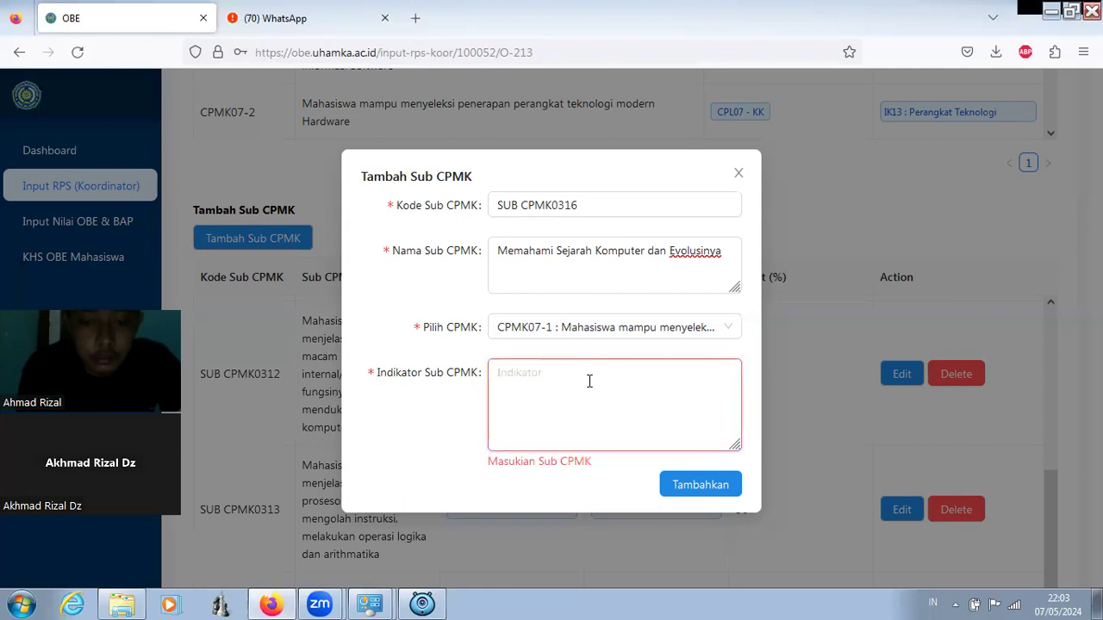
{"action": "type", "text": "M"}
{"action": "key", "text": "BackSpace"}
{"action": "type", "text": "m"}
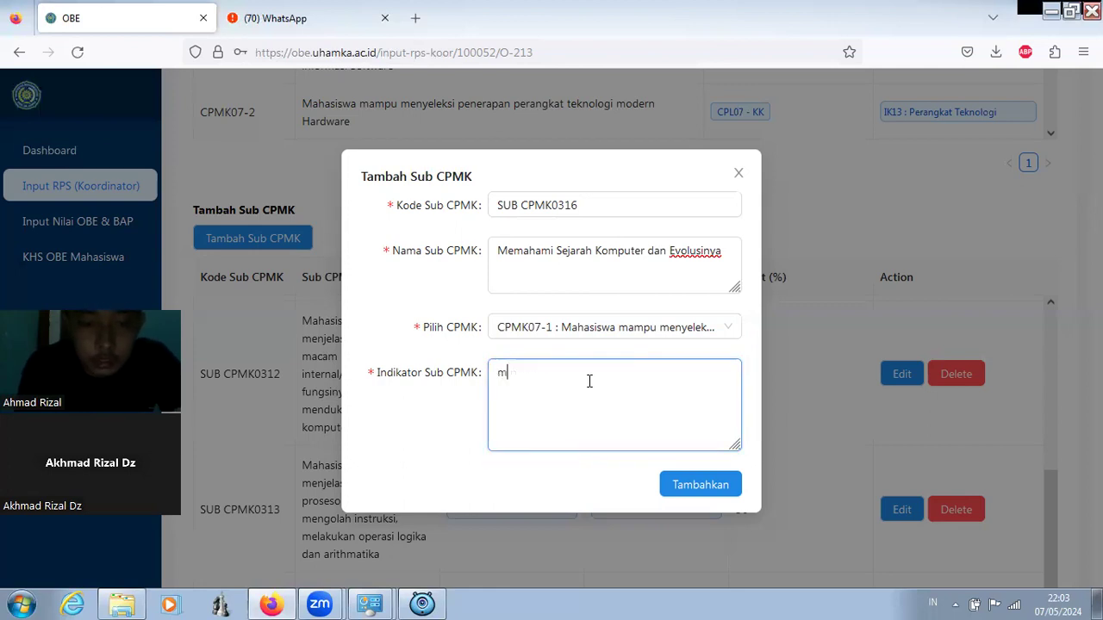
{"action": "type", "text": "EM"}
{"action": "key", "text": "BackSpace"}
{"action": "key", "text": "BackSpace"}
{"action": "key", "text": "BackSpace"}
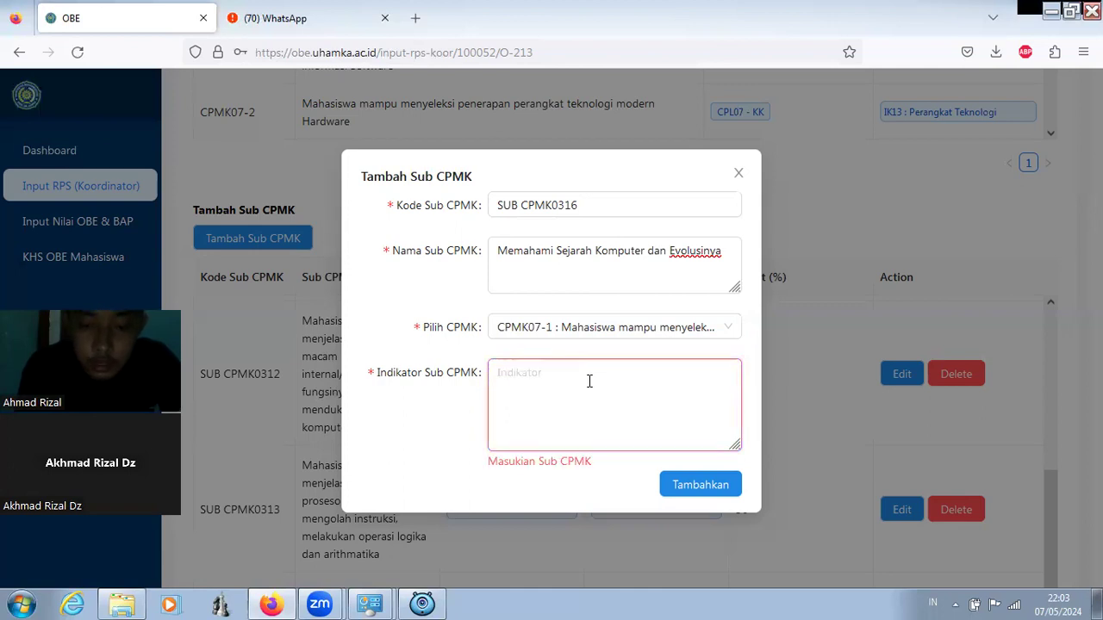
{"action": "type", "text": "-"}
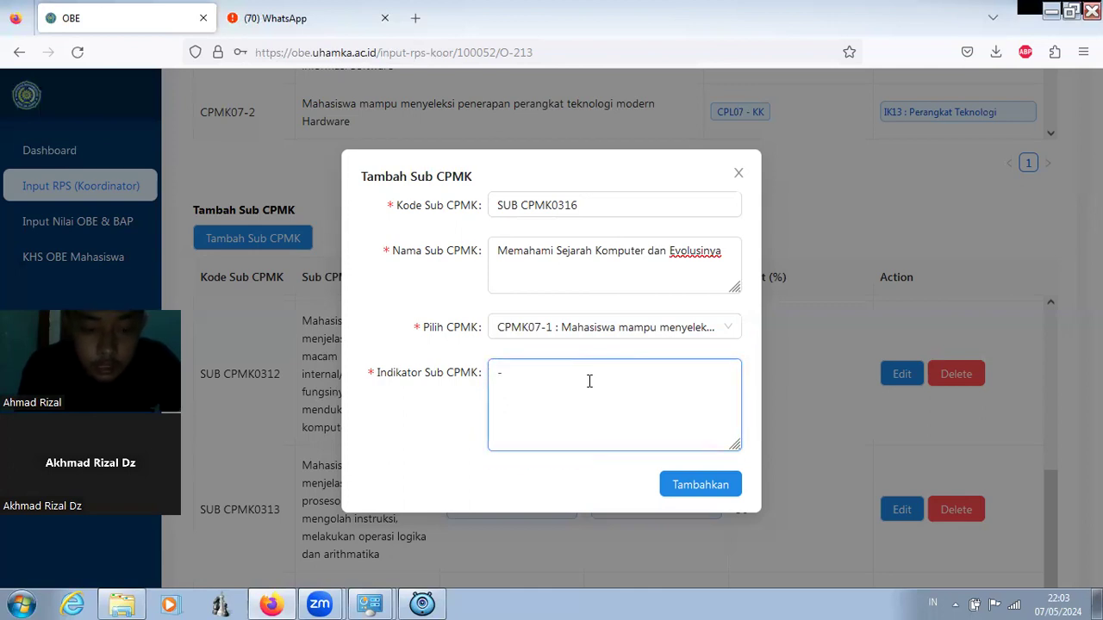
{"action": "type", "text": "Mah"}
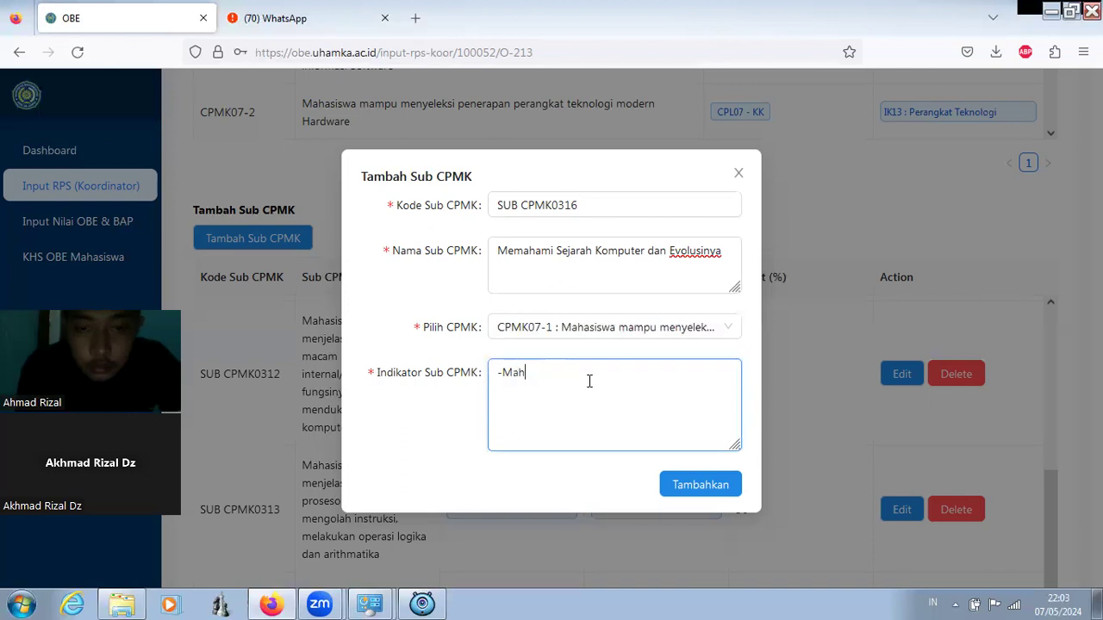
{"action": "type", "text": "asiswa mema"}
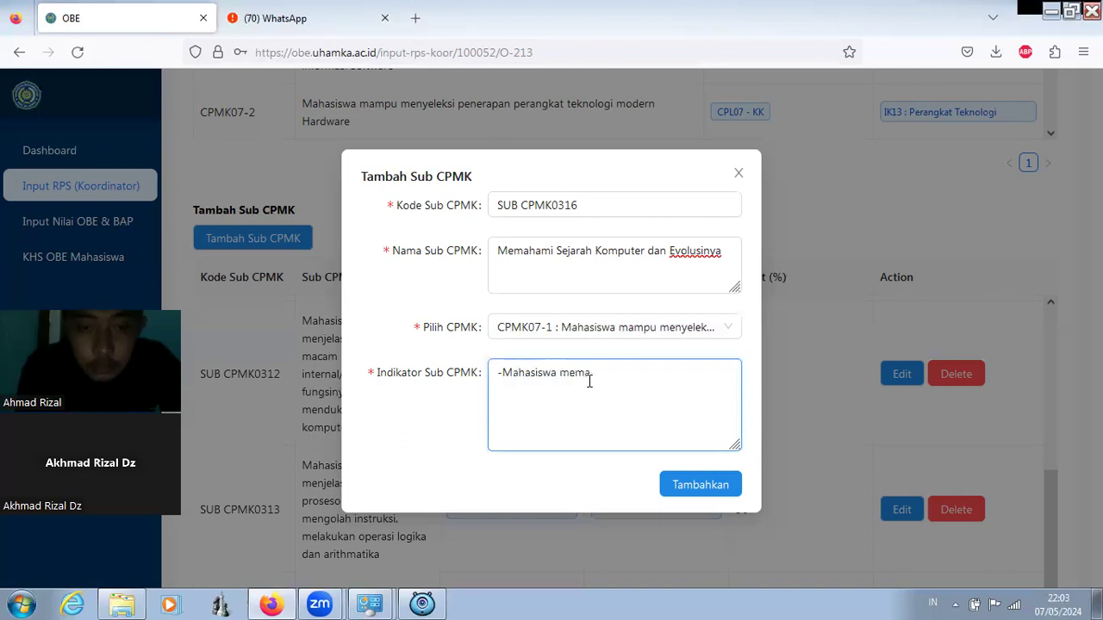
{"action": "type", "text": "hami sejarah "}
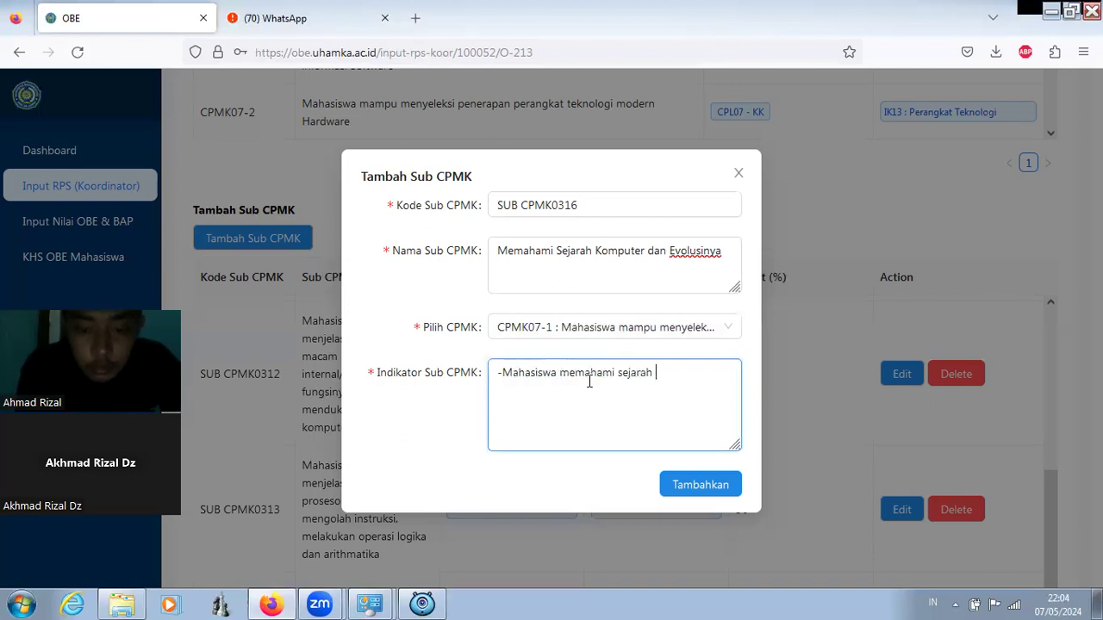
{"action": "type", "text": "komputer"}
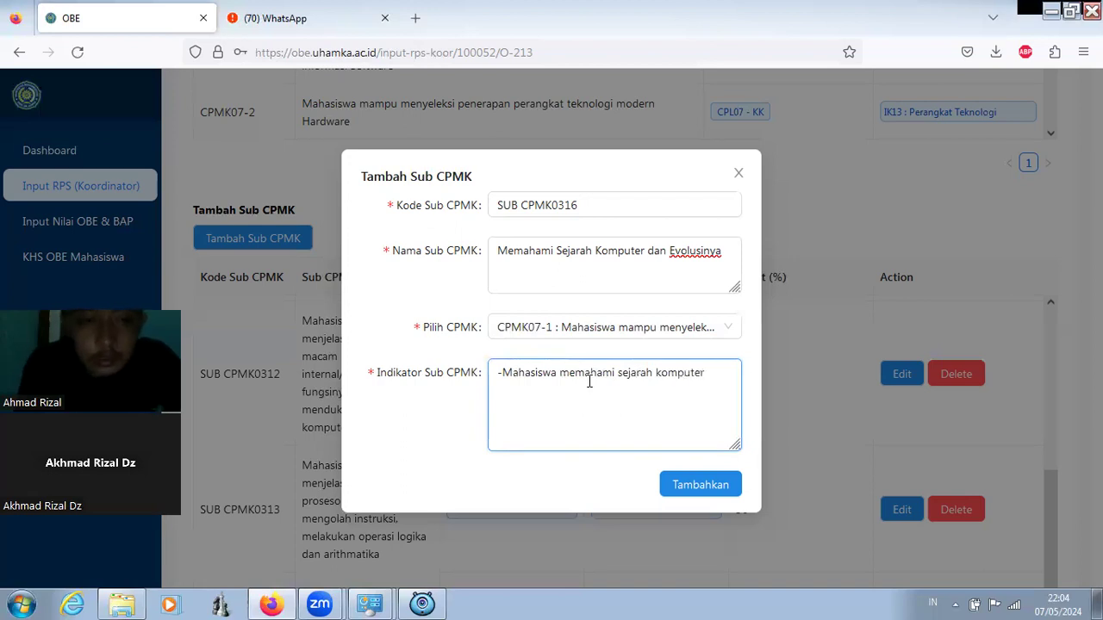
Step: Add a second indicator line "-Mahasiswa memahami sejarah evolusi komputer" and submit the new Sub CPMK
{"action": "key", "text": "Return"}
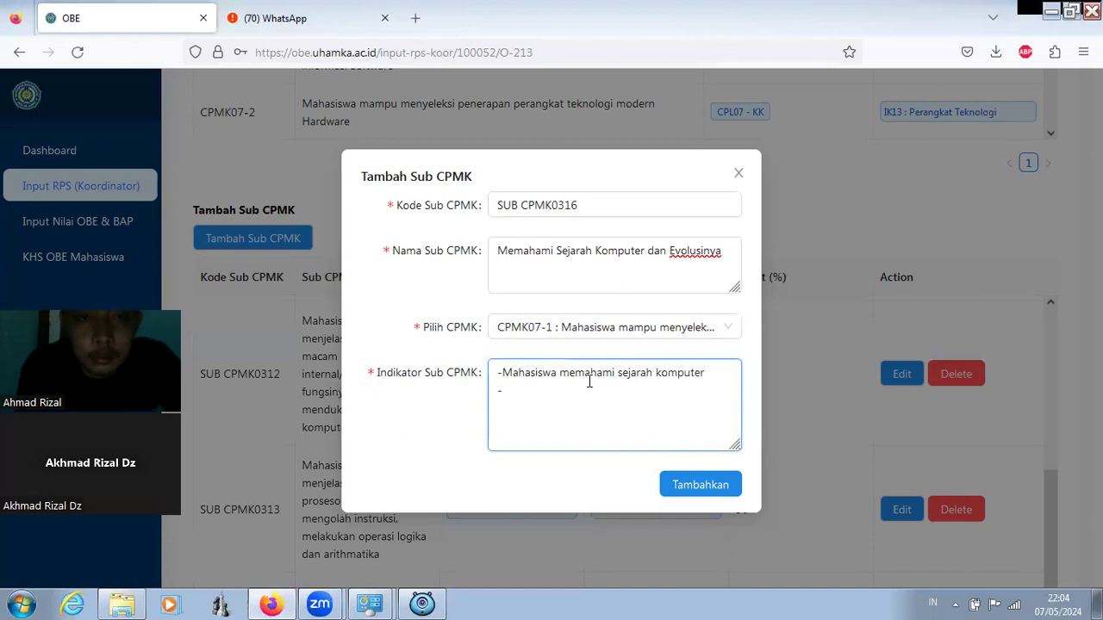
{"action": "type", "text": "-Mahasiswa "}
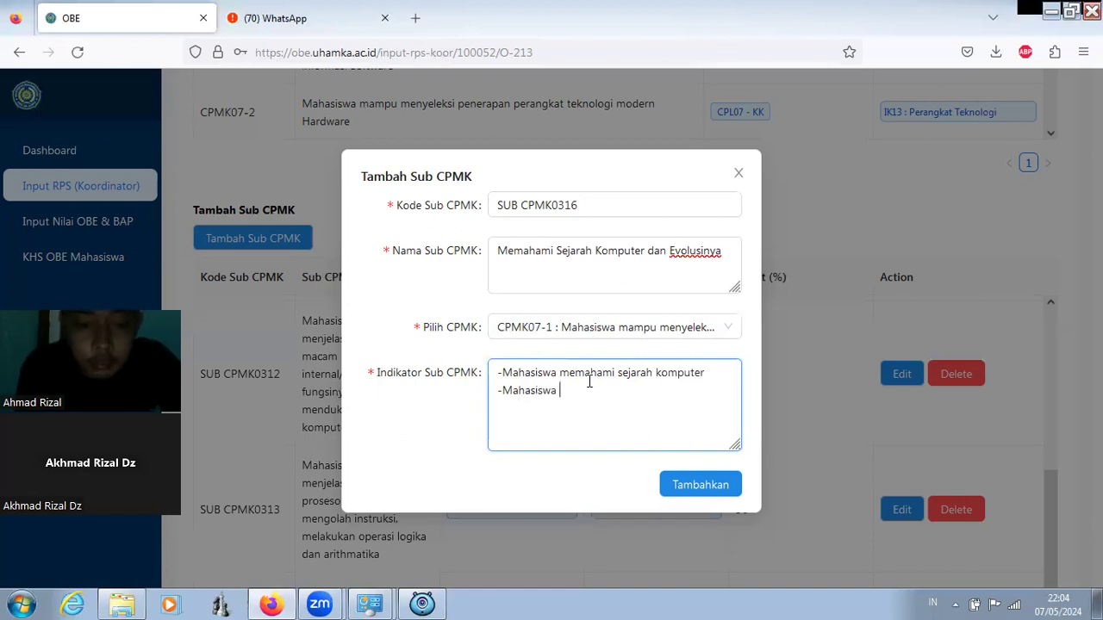
{"action": "type", "text": "memahami sejarah"}
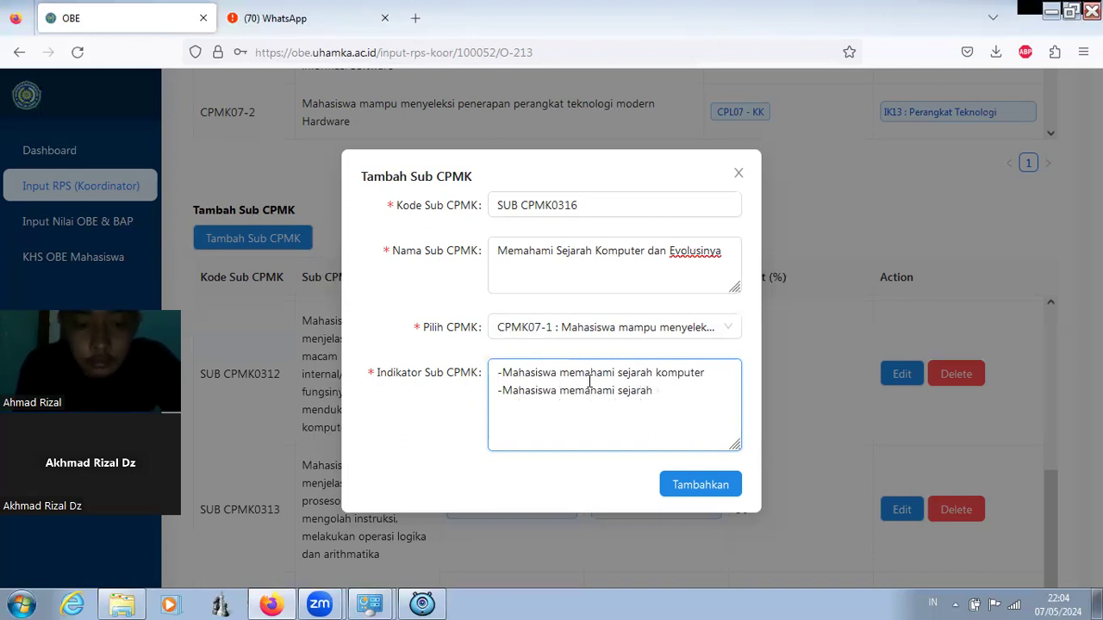
{"action": "type", "text": " evolusi komputer"}
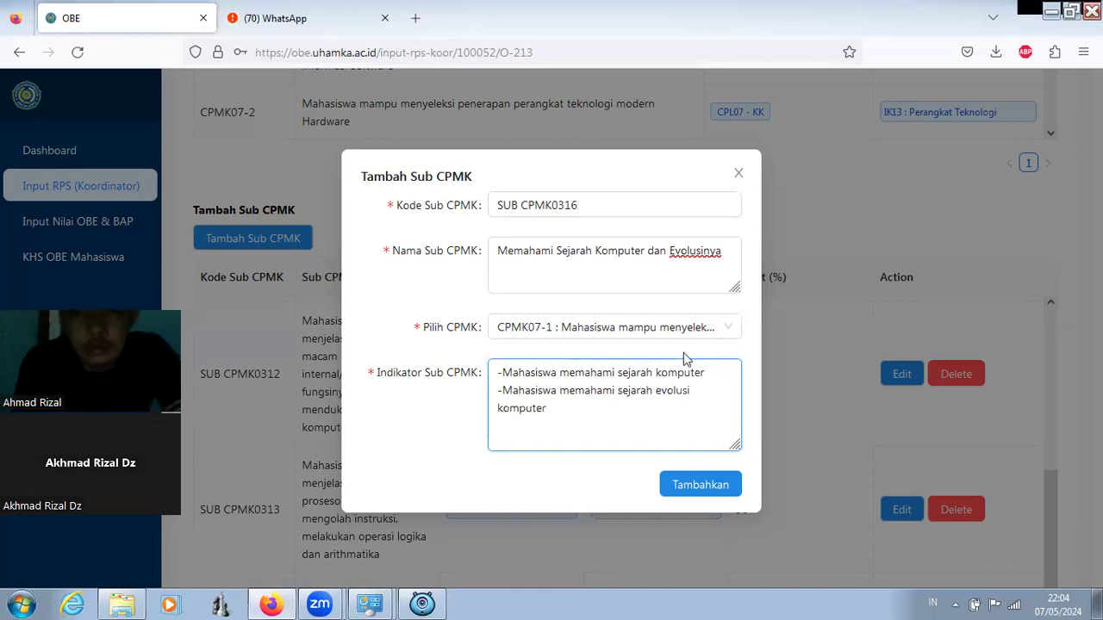
{"action": "left_click", "coordinate": [695, 486]}
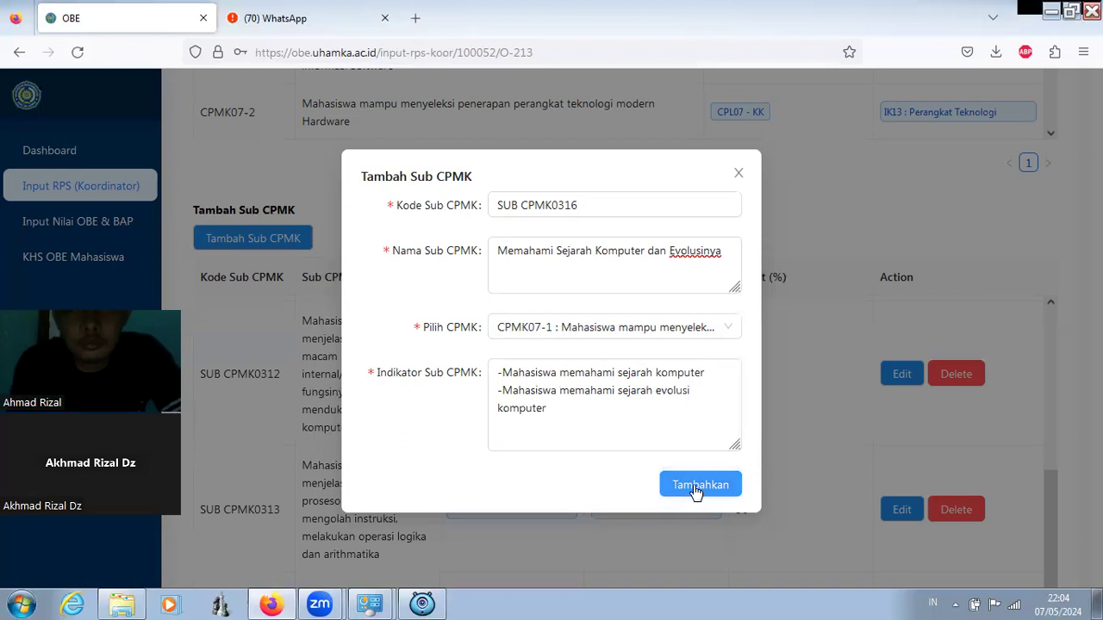
{"action": "left_click", "coordinate": [697, 488]}
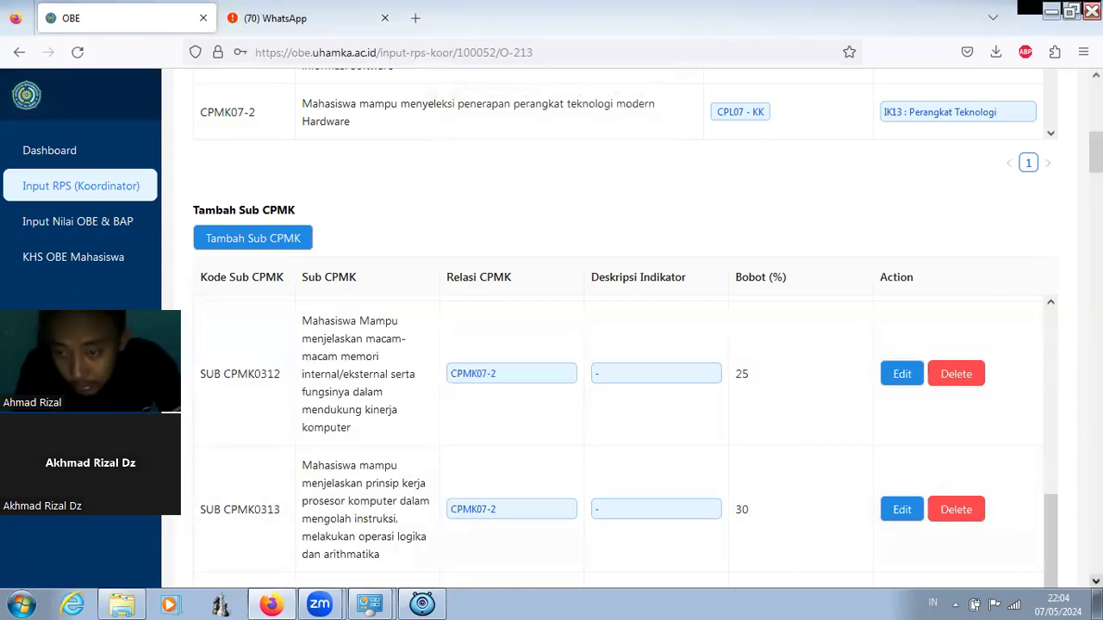
Step: Look through the rows of the Sub CPMK table and return to the new SUB CPMK0316 entry
{"action": "scroll", "coordinate": [619, 441], "scroll_direction": "down", "scroll_amount": 4}
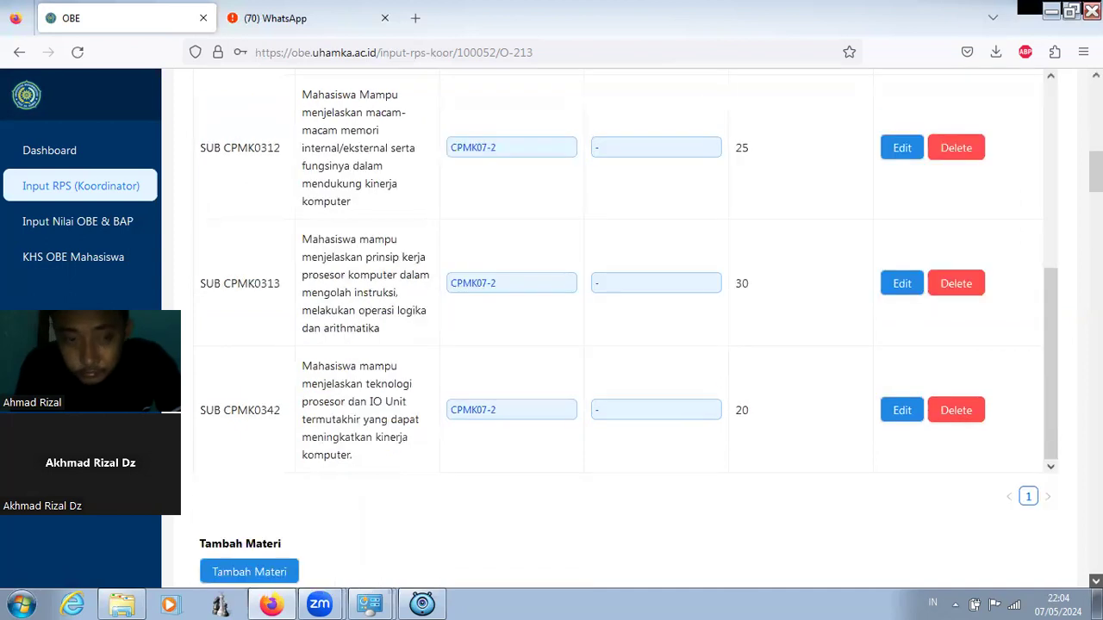
{"action": "scroll", "coordinate": [1068, 393], "scroll_direction": "down", "scroll_amount": 1}
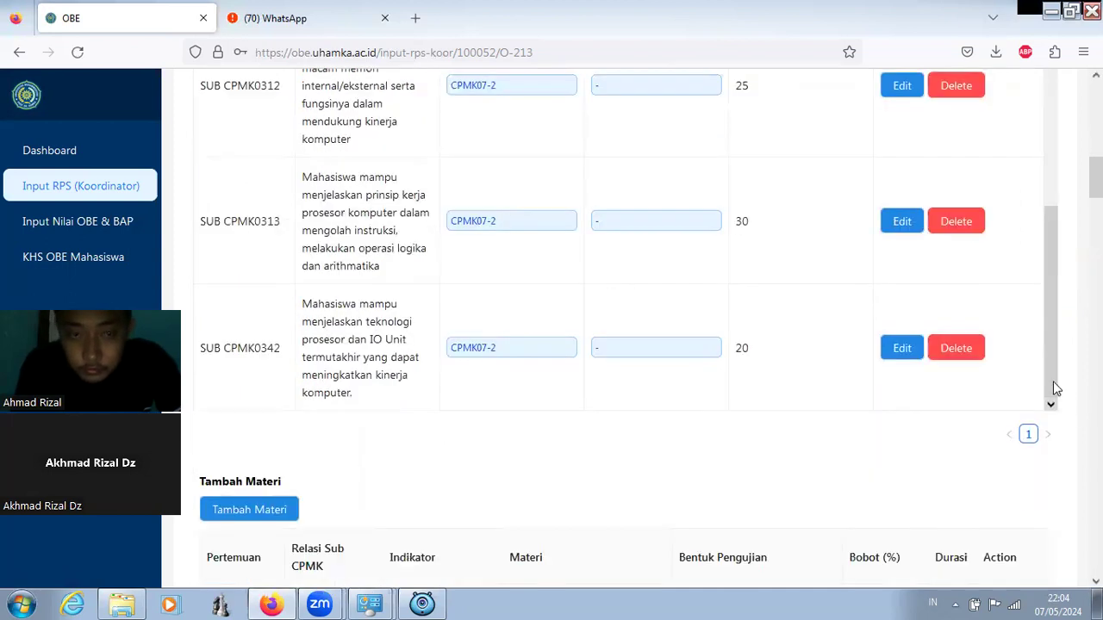
{"action": "scroll", "coordinate": [1050, 112], "scroll_direction": "up", "scroll_amount": 1}
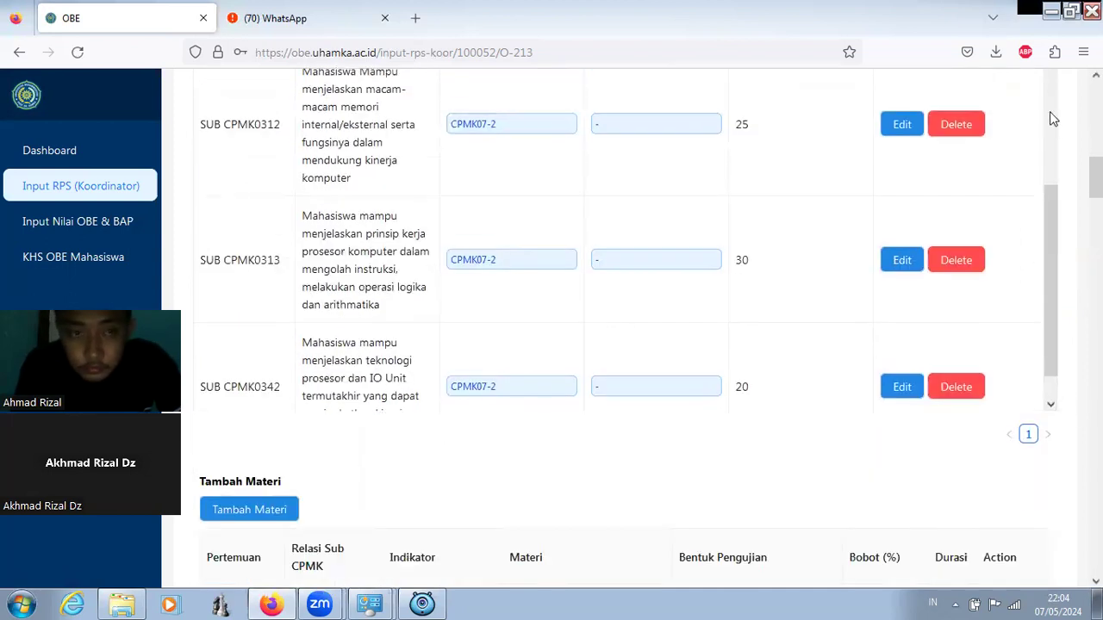
{"action": "scroll", "coordinate": [1050, 112], "scroll_direction": "up", "scroll_amount": 4}
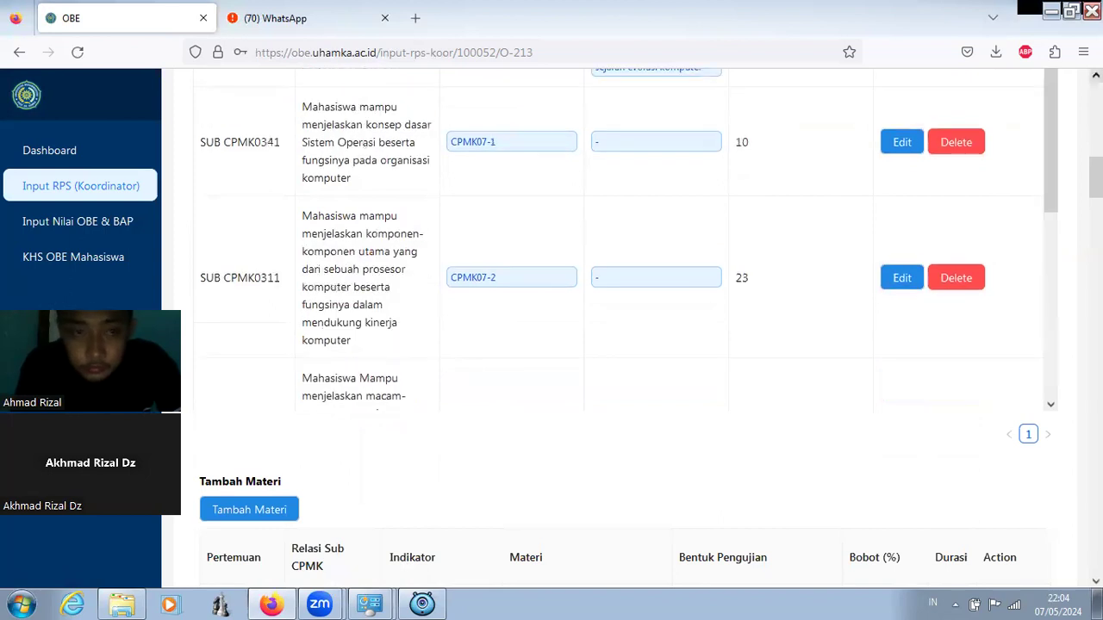
{"action": "scroll", "coordinate": [385, 367], "scroll_direction": "up", "scroll_amount": 3}
{"action": "scroll", "coordinate": [385, 367], "scroll_direction": "up", "scroll_amount": 3}
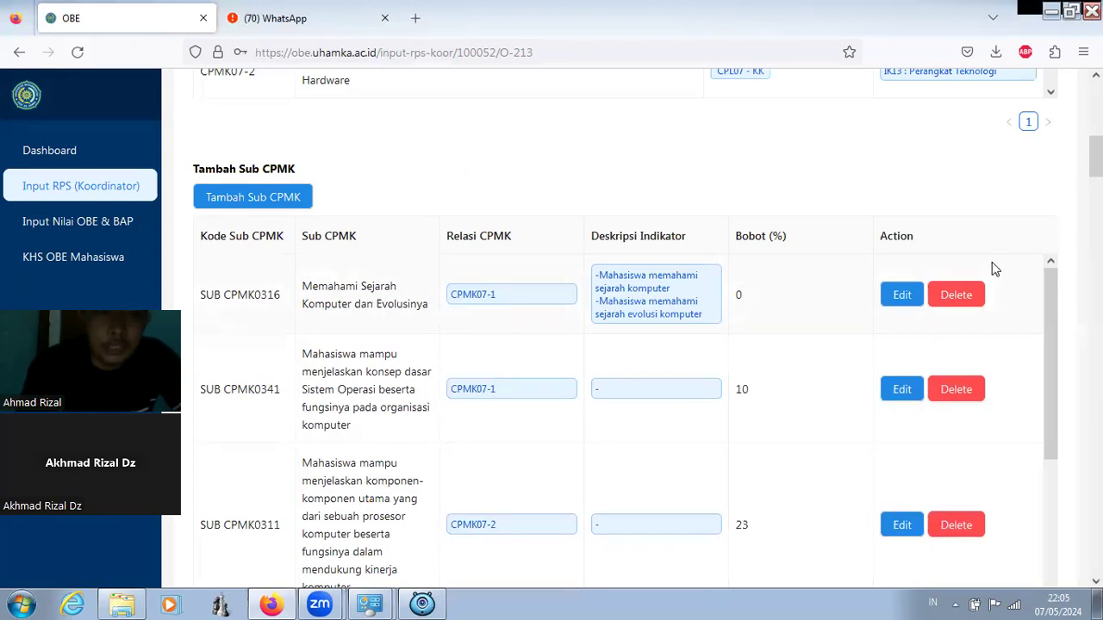
Step: Rename SUB CPMK0316 to "Memahami Sejarah Komputer dan Evolusi Komputer" and save the update
{"action": "left_click", "coordinate": [901, 294]}
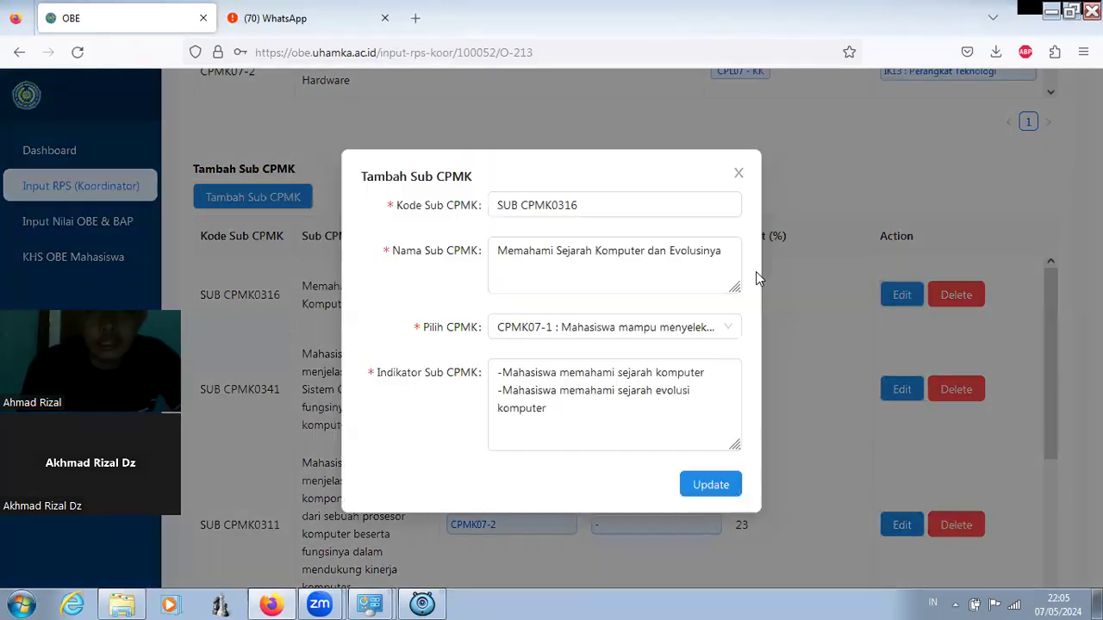
{"action": "left_click", "coordinate": [726, 250]}
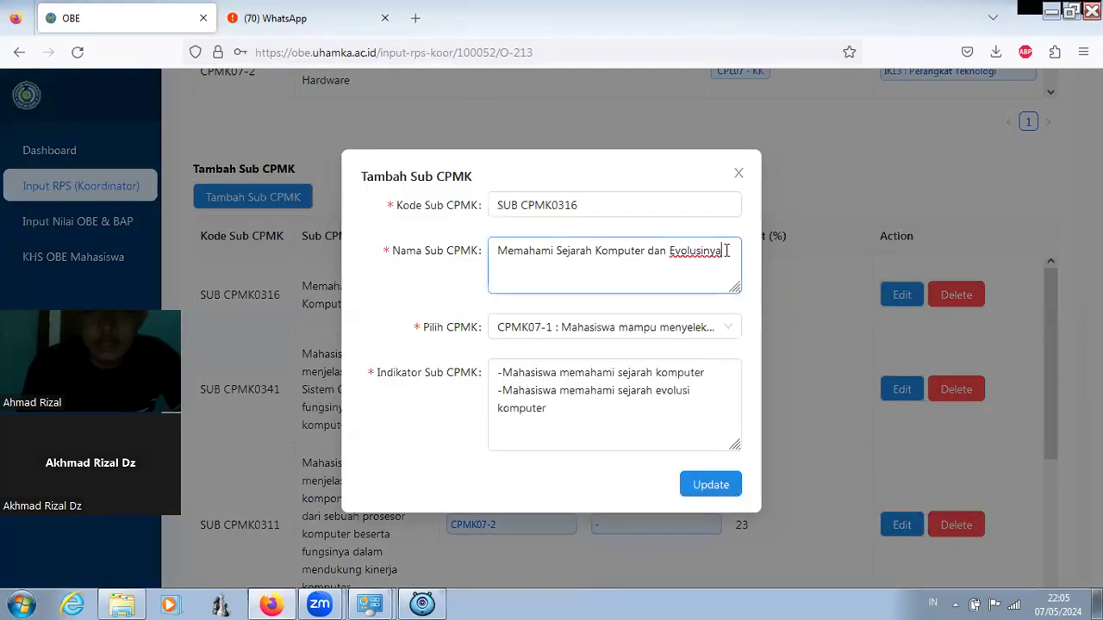
{"action": "key", "text": "BackSpace"}
{"action": "key", "text": "BackSpace"}
{"action": "key", "text": "BackSpace"}
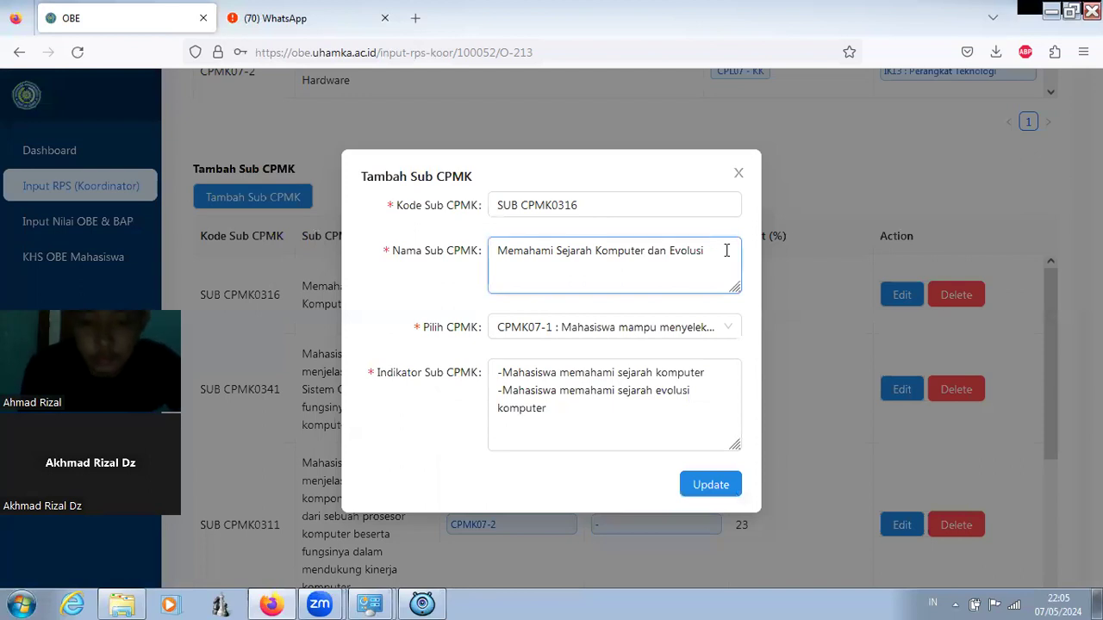
{"action": "type", "text": "Kompute"}
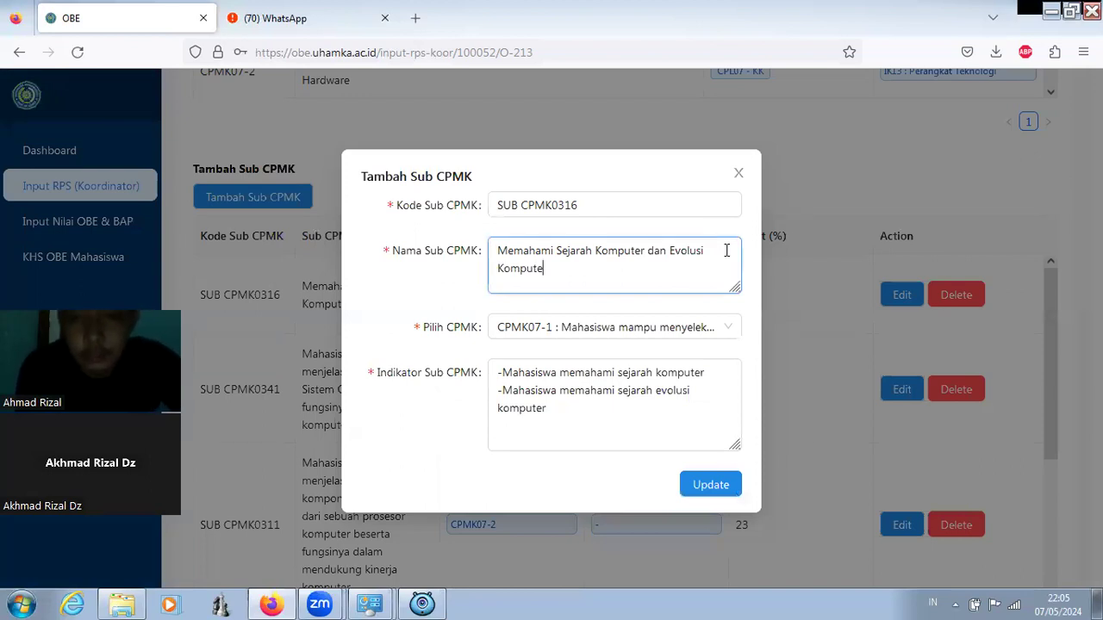
{"action": "type", "text": "r"}
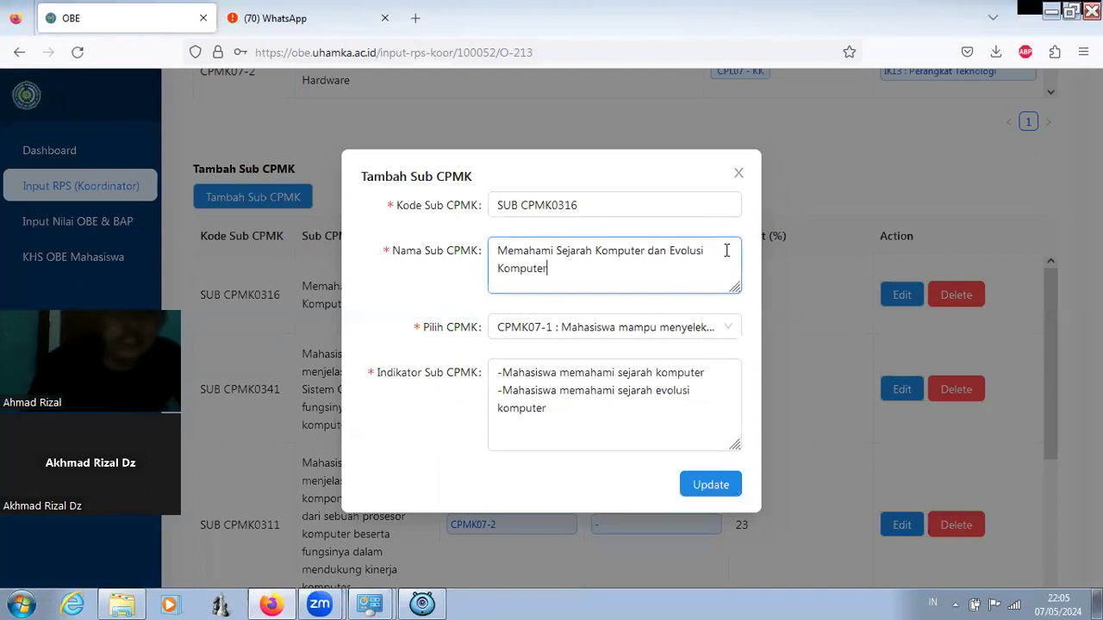
{"action": "left_click", "coordinate": [702, 485]}
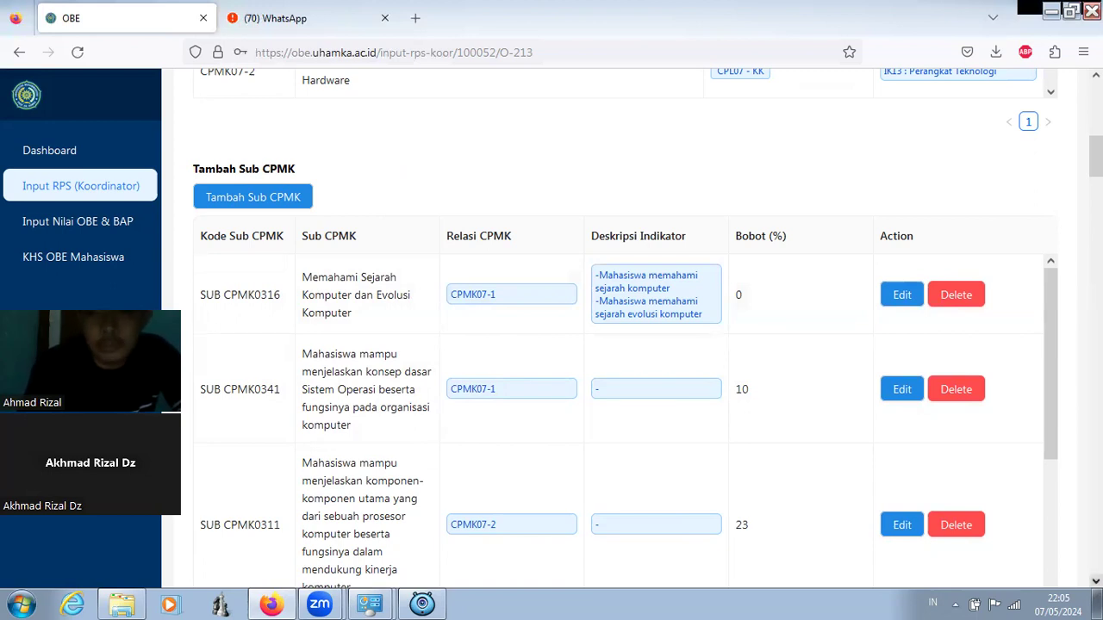
Step: Examine the Materi table's meetings, their related Sub CPMK, weights and total weight to see where weight can be freed
{"action": "scroll", "coordinate": [648, 328], "scroll_direction": "down", "scroll_amount": 1}
{"action": "scroll", "coordinate": [620, 328], "scroll_direction": "down", "scroll_amount": 3}
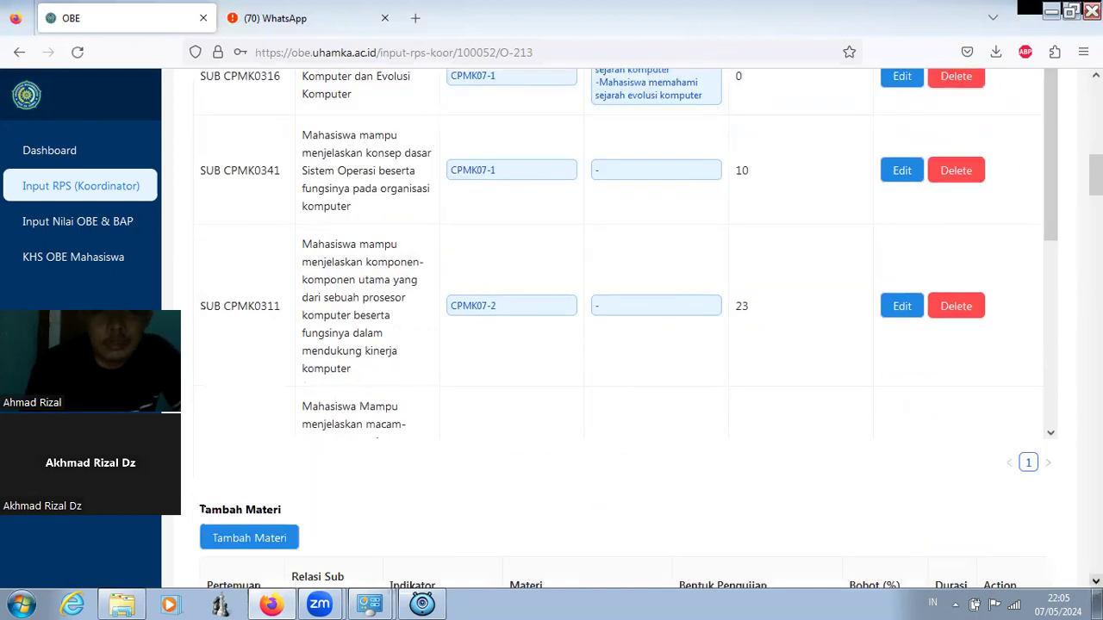
{"action": "scroll", "coordinate": [201, 317], "scroll_direction": "down", "scroll_amount": 3}
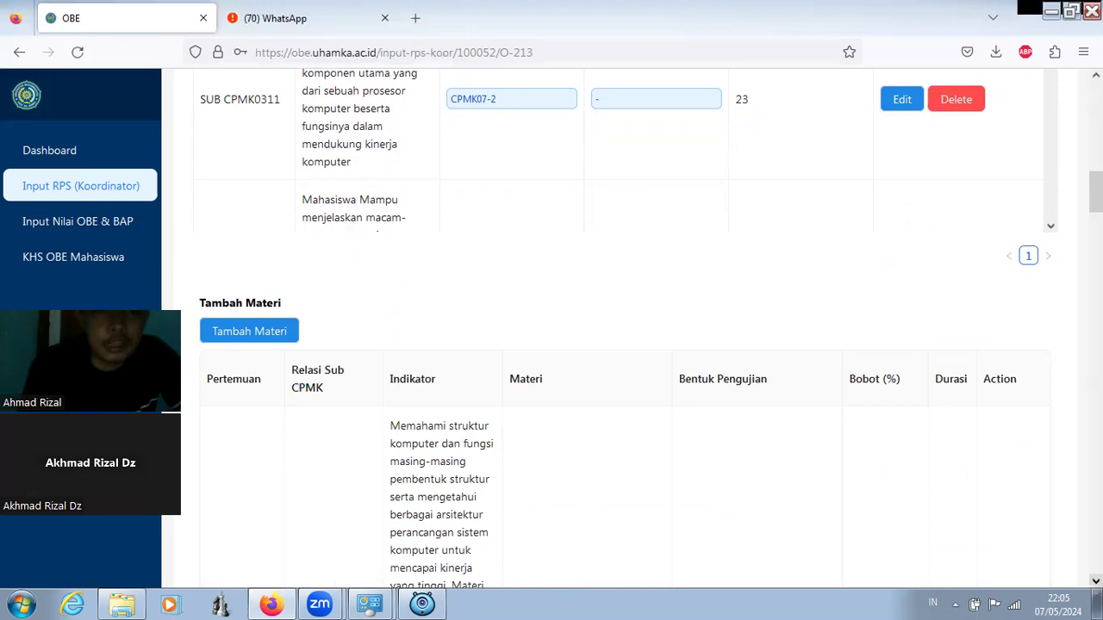
{"action": "scroll", "coordinate": [620, 344], "scroll_direction": "down", "scroll_amount": 3}
{"action": "scroll", "coordinate": [621, 345], "scroll_direction": "down", "scroll_amount": 3}
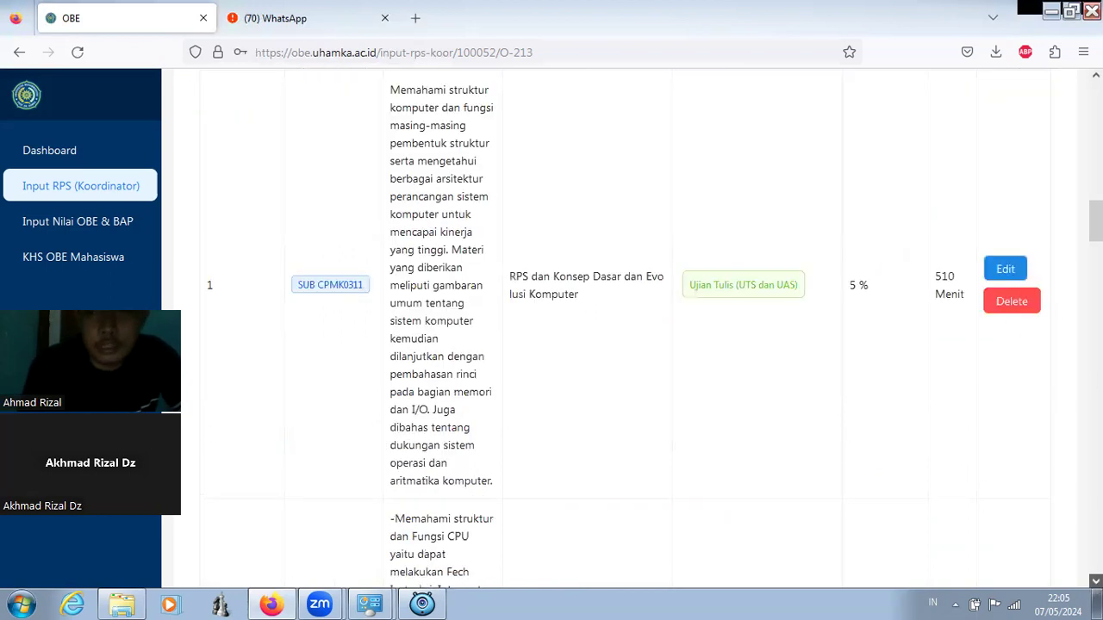
{"action": "scroll", "coordinate": [621, 344], "scroll_direction": "down", "scroll_amount": 3}
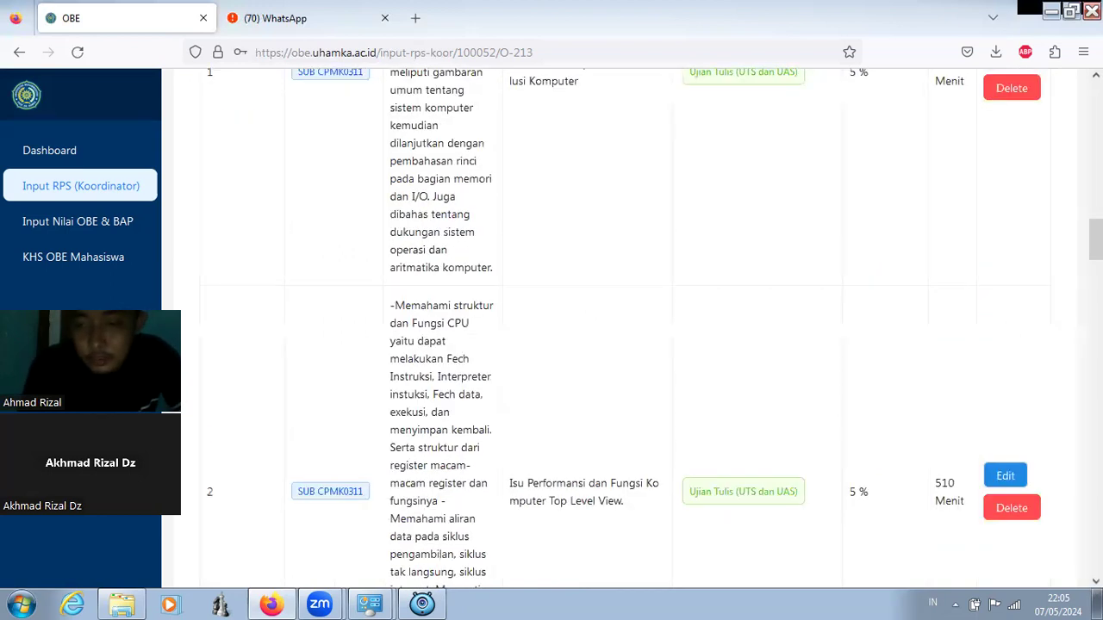
{"action": "scroll", "coordinate": [621, 344], "scroll_direction": "down", "scroll_amount": 5}
{"action": "scroll", "coordinate": [620, 344], "scroll_direction": "down", "scroll_amount": 5}
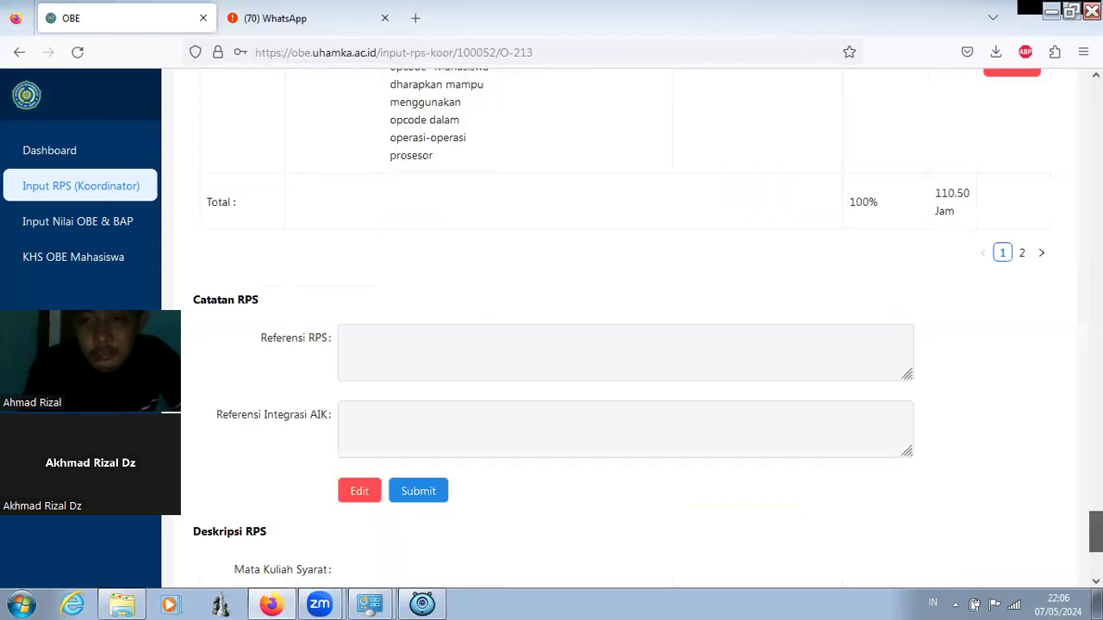
{"action": "scroll", "coordinate": [648, 322], "scroll_direction": "up", "scroll_amount": 1}
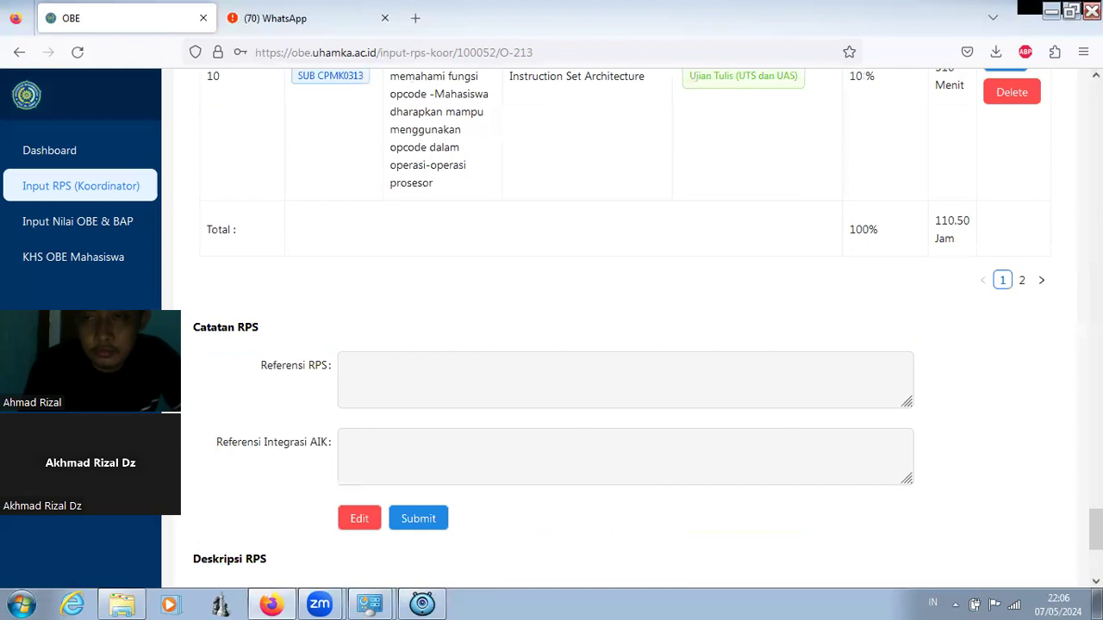
{"action": "scroll", "coordinate": [620, 328], "scroll_direction": "up", "scroll_amount": 2}
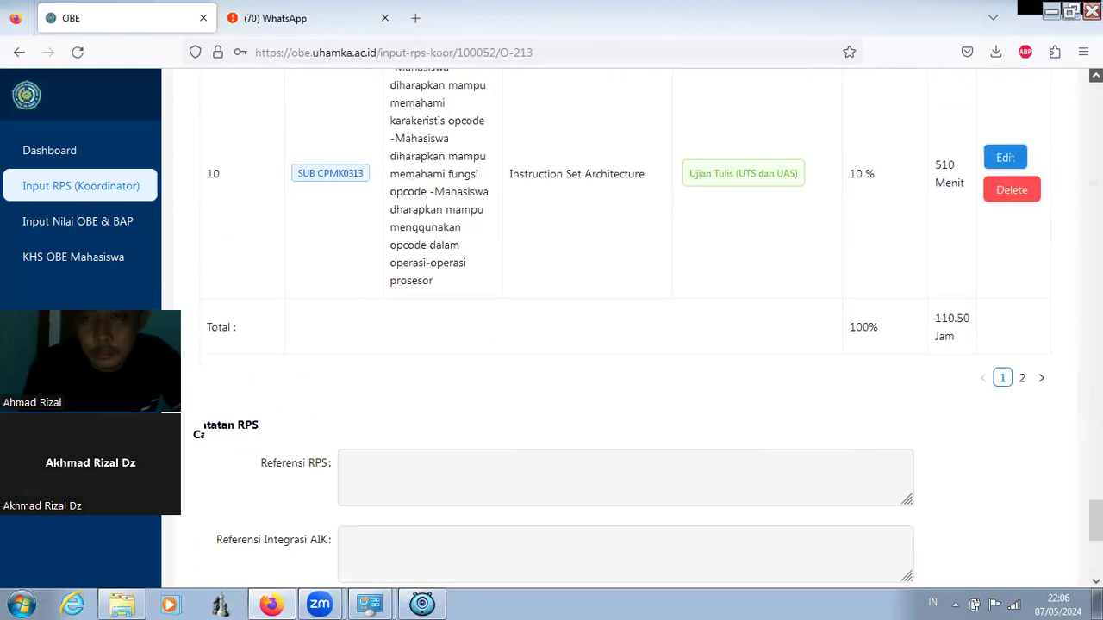
{"action": "scroll", "coordinate": [620, 327], "scroll_direction": "up", "scroll_amount": 5}
{"action": "scroll", "coordinate": [621, 327], "scroll_direction": "up", "scroll_amount": 5}
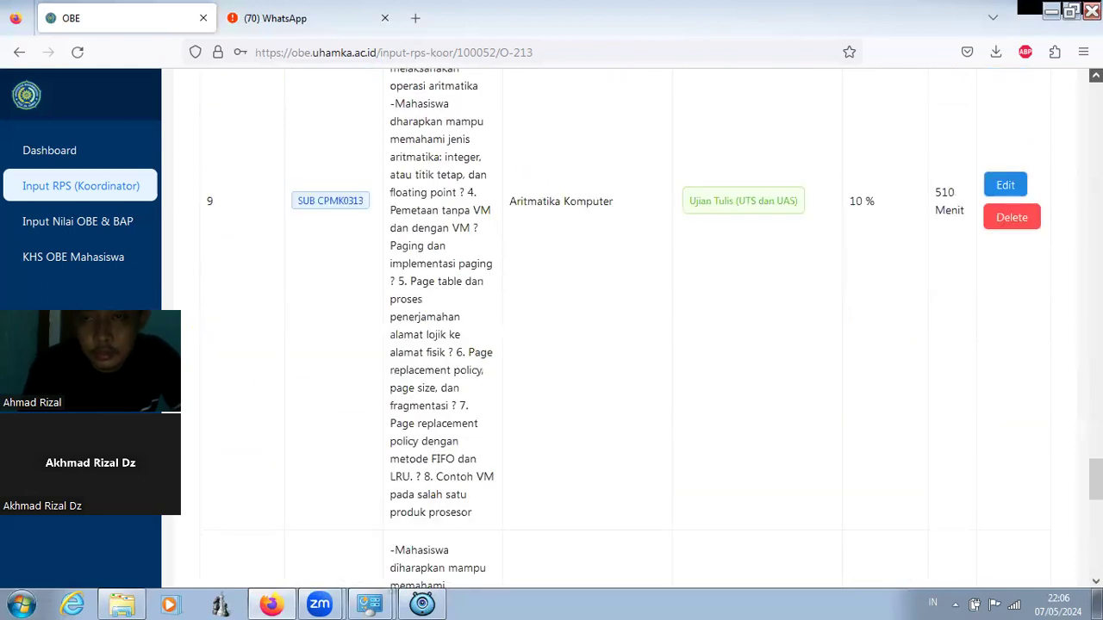
{"action": "scroll", "coordinate": [620, 328], "scroll_direction": "up", "scroll_amount": 6}
{"action": "scroll", "coordinate": [620, 328], "scroll_direction": "up", "scroll_amount": 4}
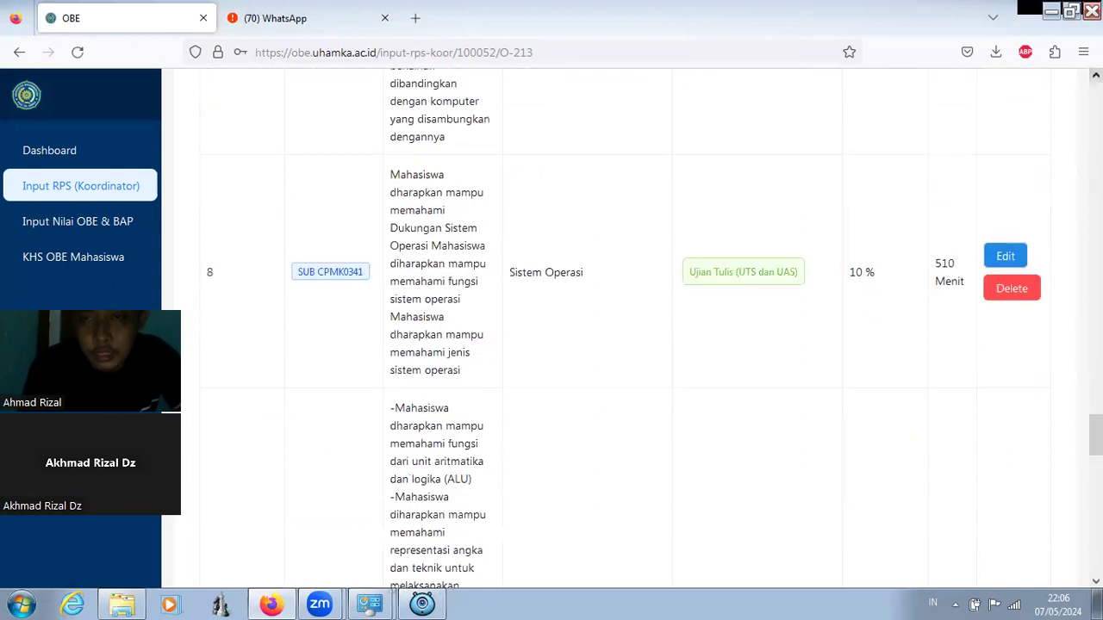
{"action": "scroll", "coordinate": [620, 328], "scroll_direction": "up", "scroll_amount": 4}
{"action": "scroll", "coordinate": [621, 327], "scroll_direction": "up", "scroll_amount": 2}
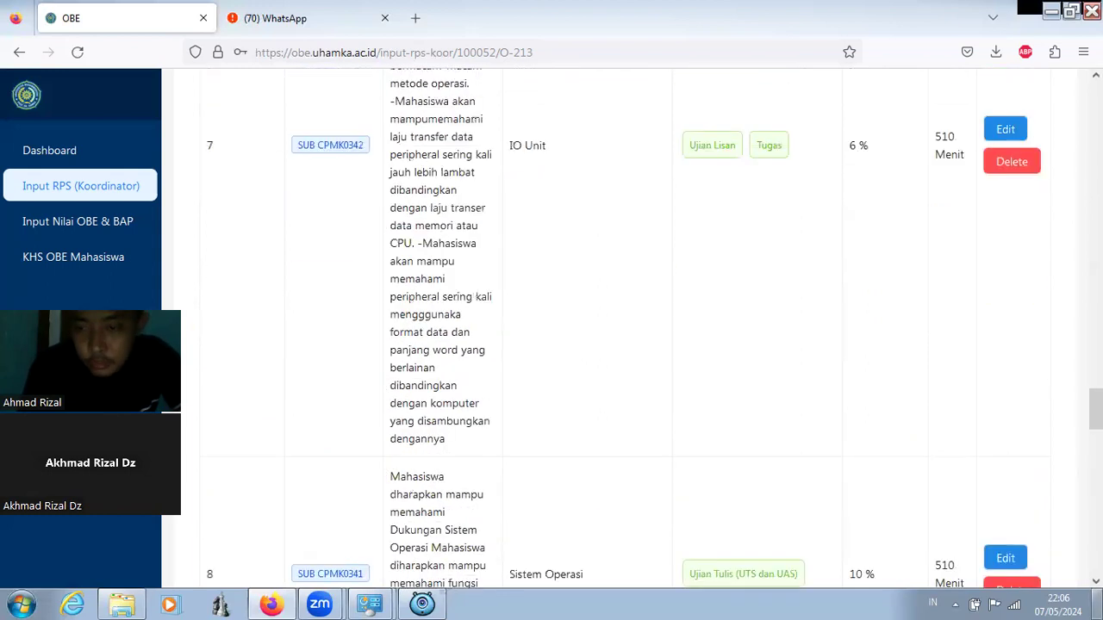
Step: Set the weight (Bobot) of meeting 8, Sistem Operasi, to 5% and save the material
{"action": "scroll", "coordinate": [1016, 375], "scroll_direction": "down", "scroll_amount": 1}
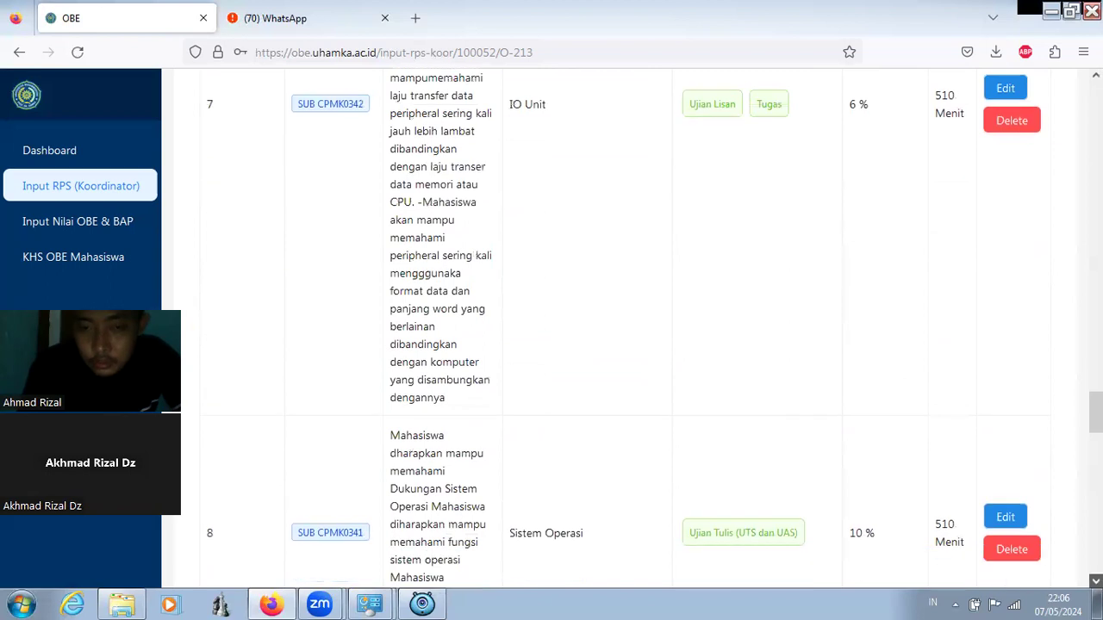
{"action": "scroll", "coordinate": [1016, 375], "scroll_direction": "down", "scroll_amount": 3}
{"action": "scroll", "coordinate": [1012, 310], "scroll_direction": "down", "scroll_amount": 1}
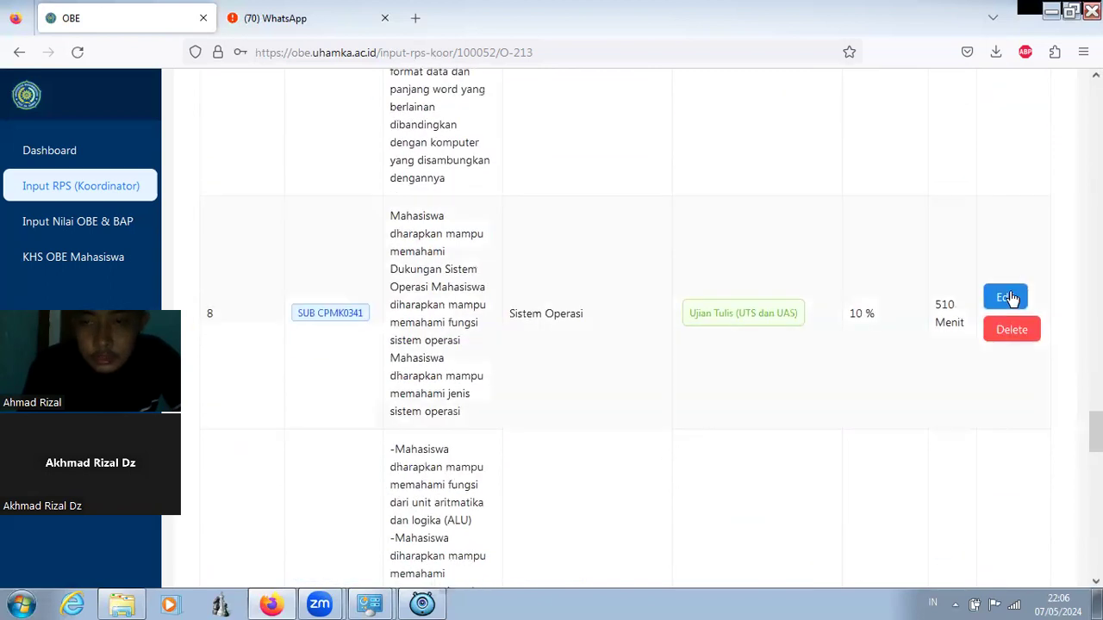
{"action": "left_click", "coordinate": [1011, 298]}
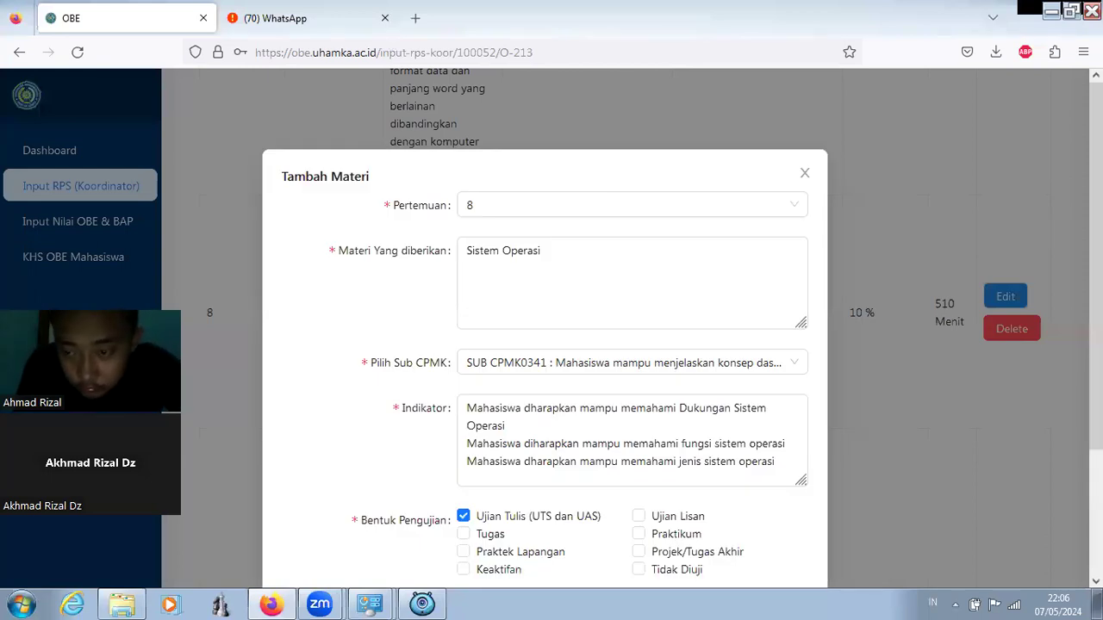
{"action": "scroll", "coordinate": [494, 453], "scroll_direction": "down", "scroll_amount": 2}
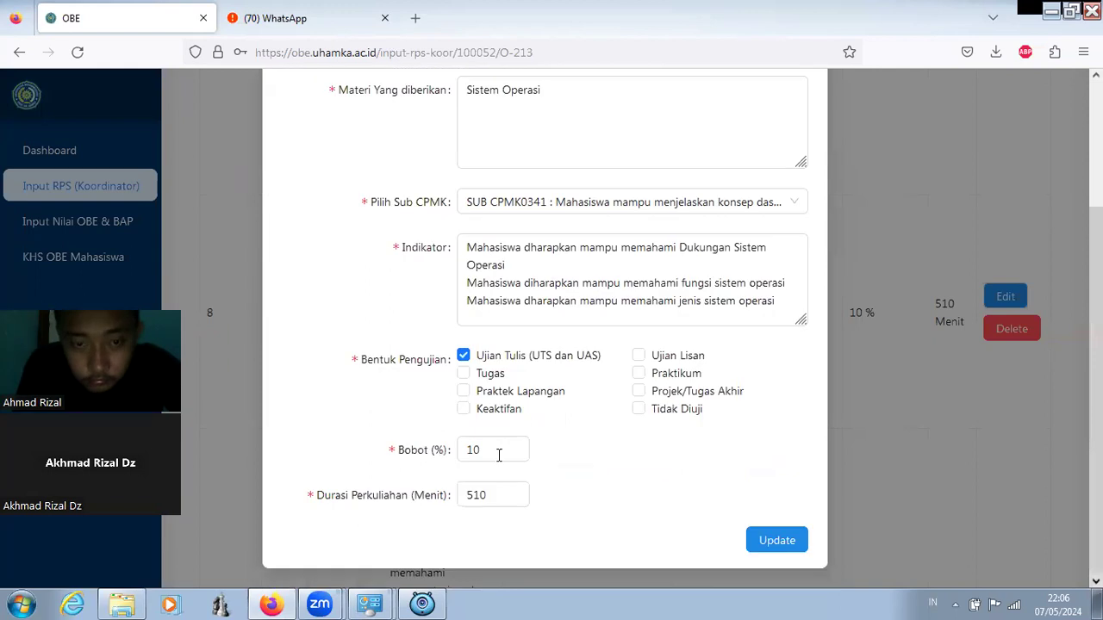
{"action": "left_click", "coordinate": [476, 448]}
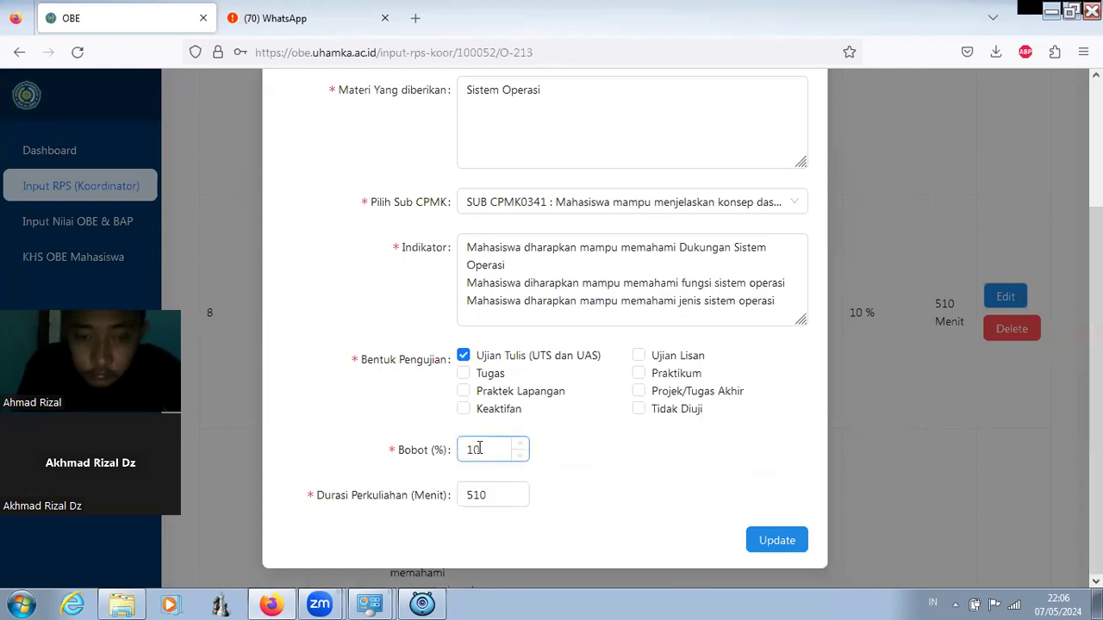
{"action": "key", "text": "BackSpace"}
{"action": "key", "text": "BackSpace"}
{"action": "type", "text": "5"}
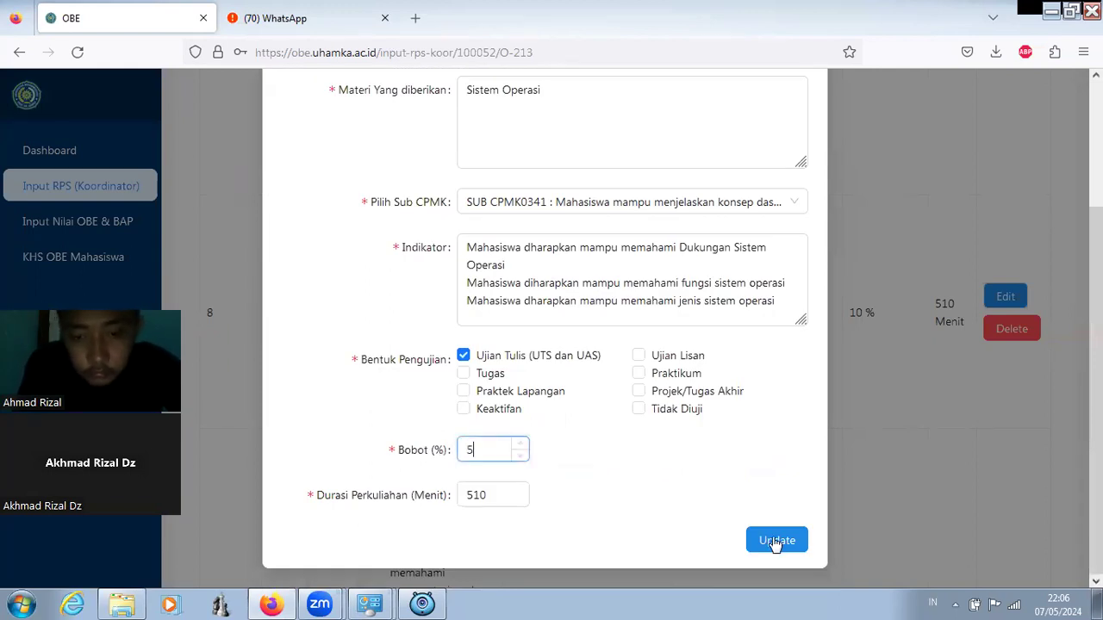
{"action": "left_click", "coordinate": [785, 546]}
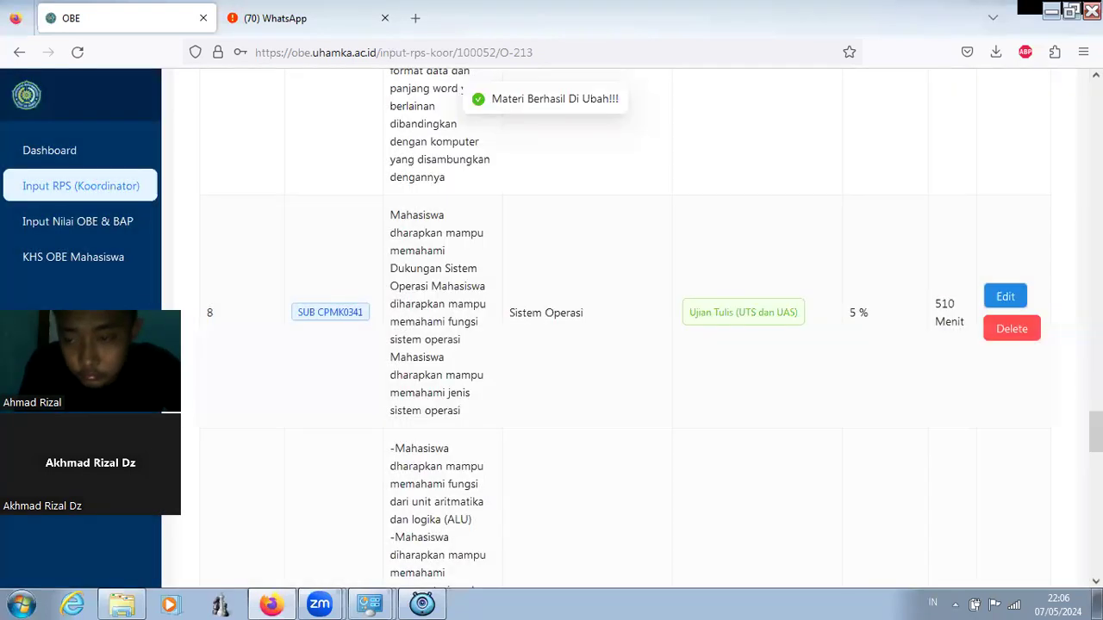
Step: Try to set the weight (Bobot) of meeting 9, Aritmatika Komputer, to 5%
{"action": "scroll", "coordinate": [625, 328], "scroll_direction": "down", "scroll_amount": 2}
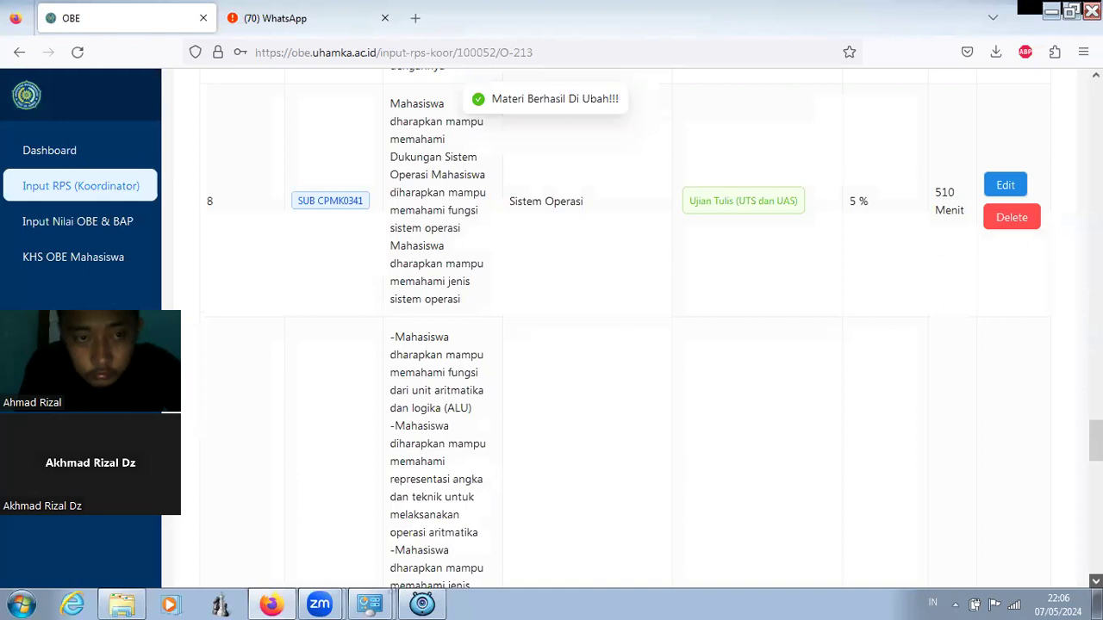
{"action": "scroll", "coordinate": [625, 327], "scroll_direction": "down", "scroll_amount": 3}
{"action": "scroll", "coordinate": [1000, 383], "scroll_direction": "down", "scroll_amount": 2}
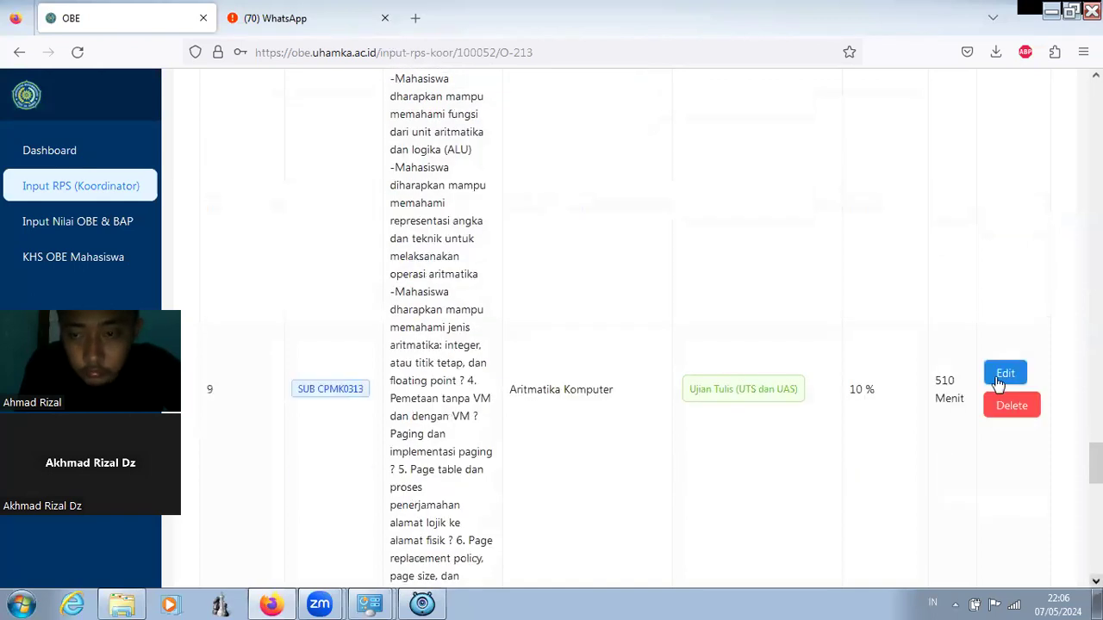
{"action": "left_click", "coordinate": [1003, 371]}
{"action": "scroll", "coordinate": [1046, 455], "scroll_direction": "down", "scroll_amount": 3}
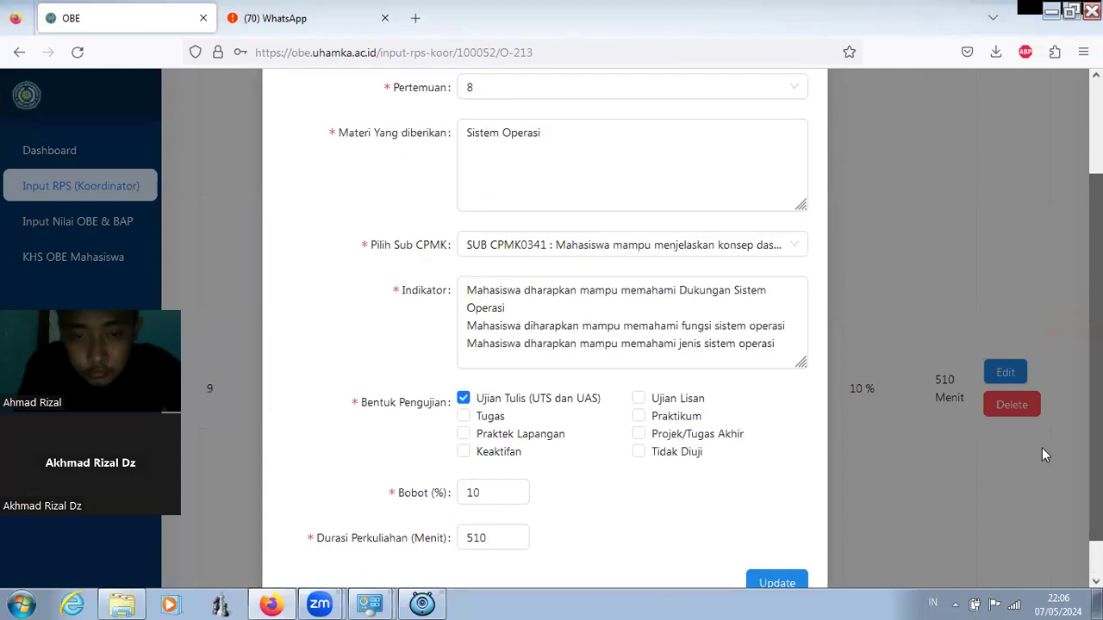
{"action": "scroll", "coordinate": [504, 454], "scroll_direction": "down", "scroll_amount": 2}
{"action": "left_click", "coordinate": [504, 454]}
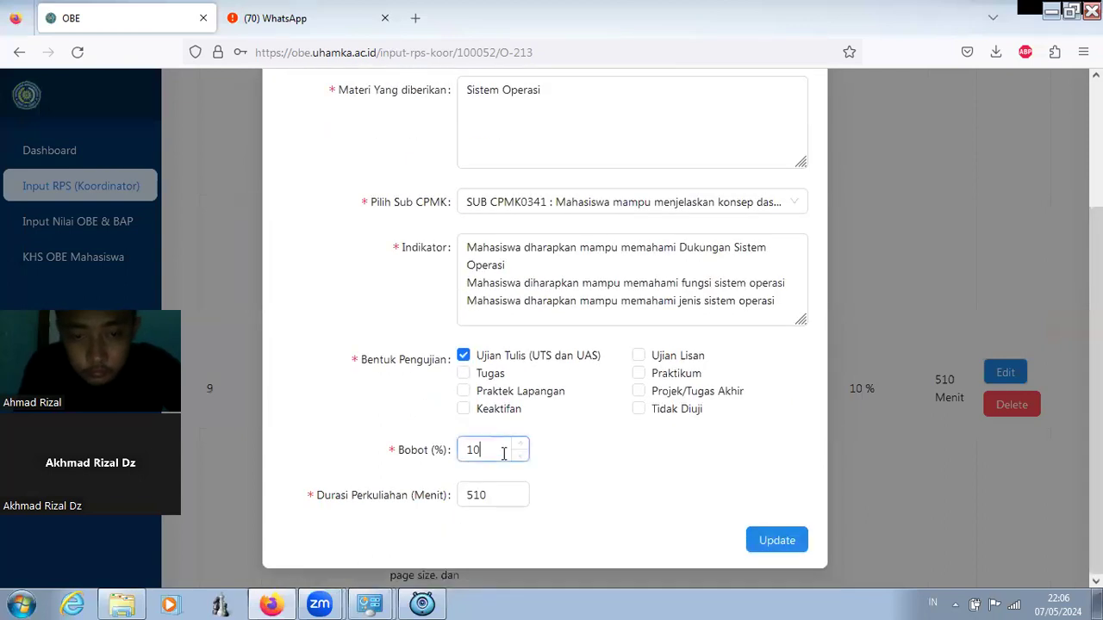
{"action": "key", "text": "BackSpace"}
{"action": "key", "text": "BackSpace"}
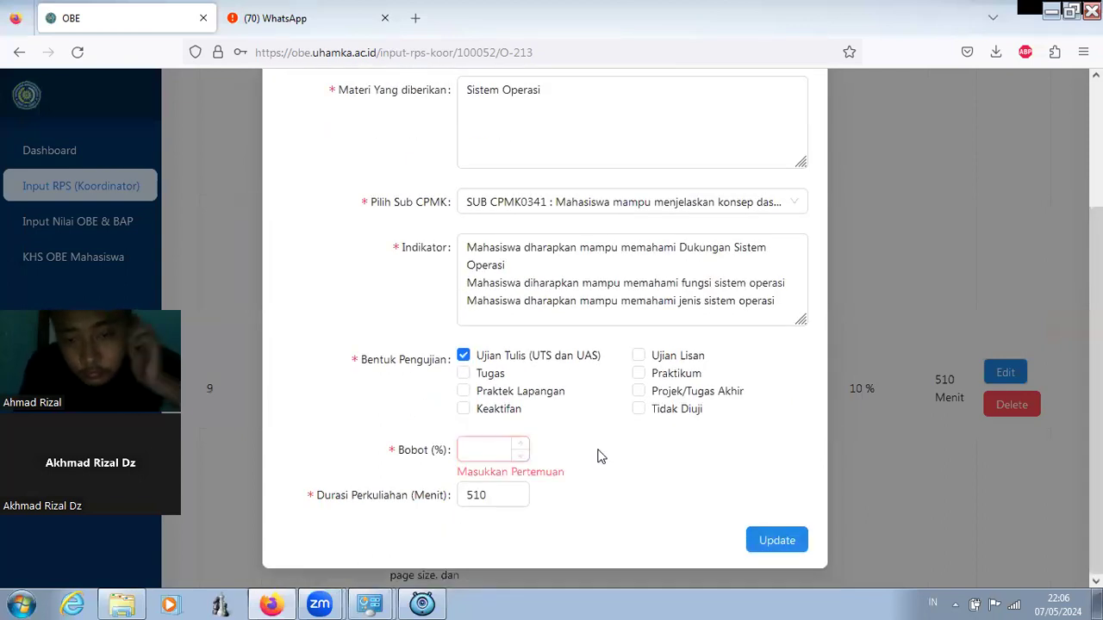
{"action": "type", "text": "5"}
{"action": "left_click", "coordinate": [776, 541]}
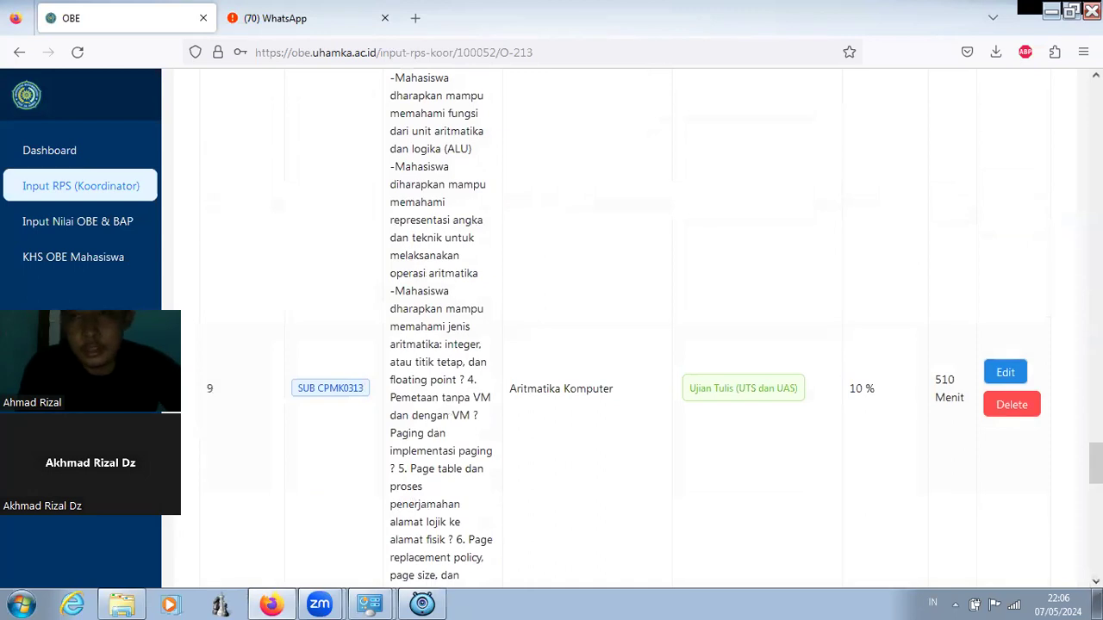
{"action": "scroll", "coordinate": [620, 327], "scroll_direction": "up", "scroll_amount": 3}
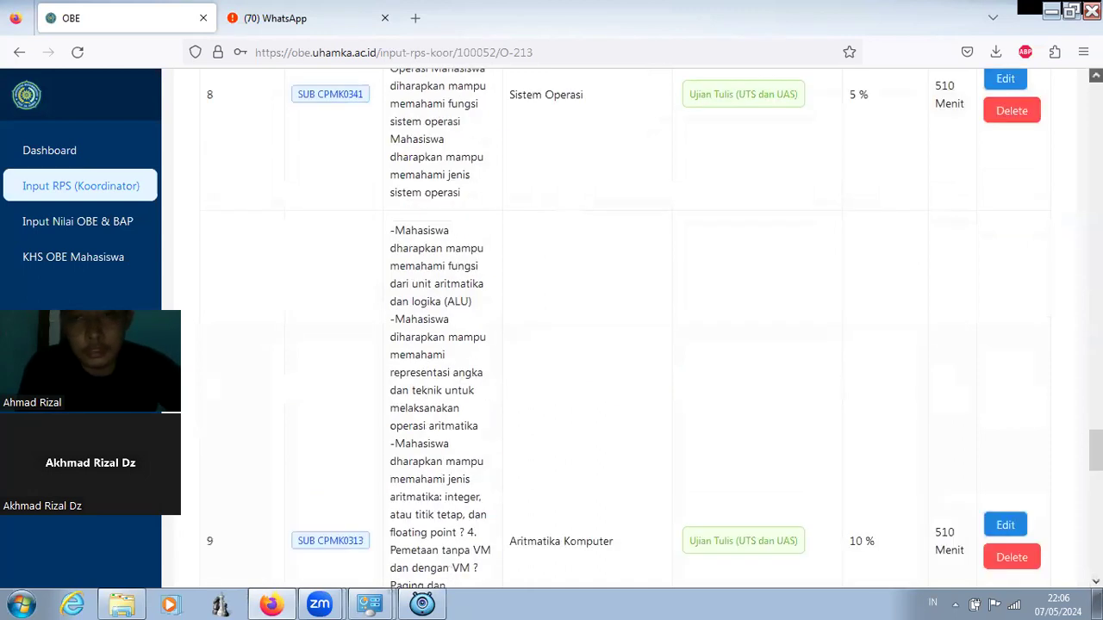
Step: Review the related Sub CPMK and weights of the Materi table's meetings from meeting 8 back to meeting 1
{"action": "scroll", "coordinate": [620, 328], "scroll_direction": "up", "scroll_amount": 5}
{"action": "scroll", "coordinate": [620, 328], "scroll_direction": "up", "scroll_amount": 6}
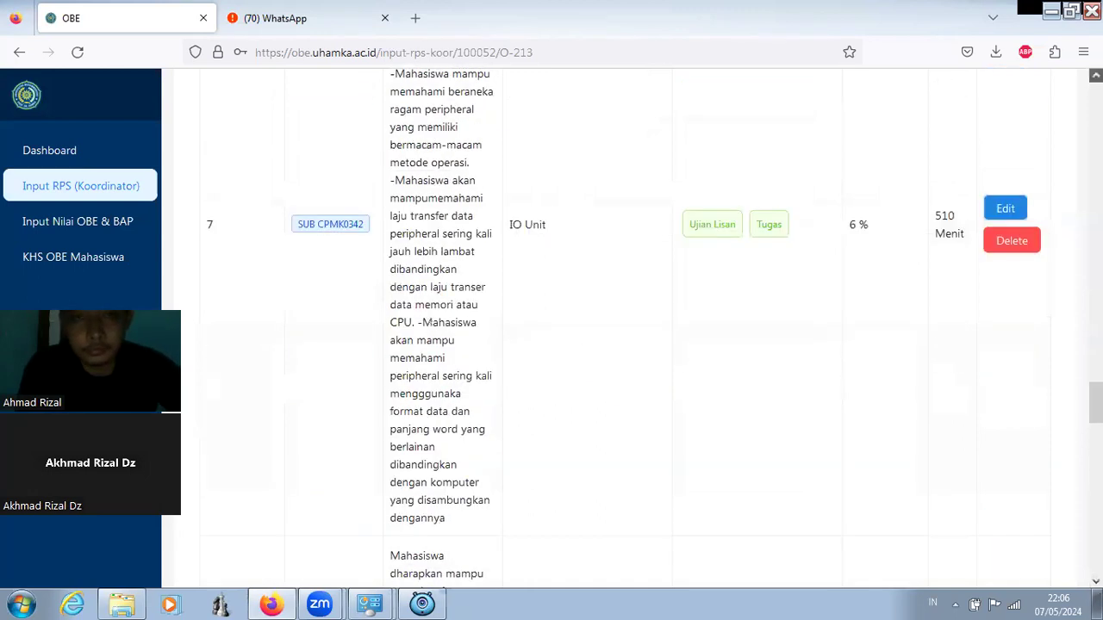
{"action": "scroll", "coordinate": [620, 327], "scroll_direction": "up", "scroll_amount": 4}
{"action": "scroll", "coordinate": [621, 328], "scroll_direction": "up", "scroll_amount": 5}
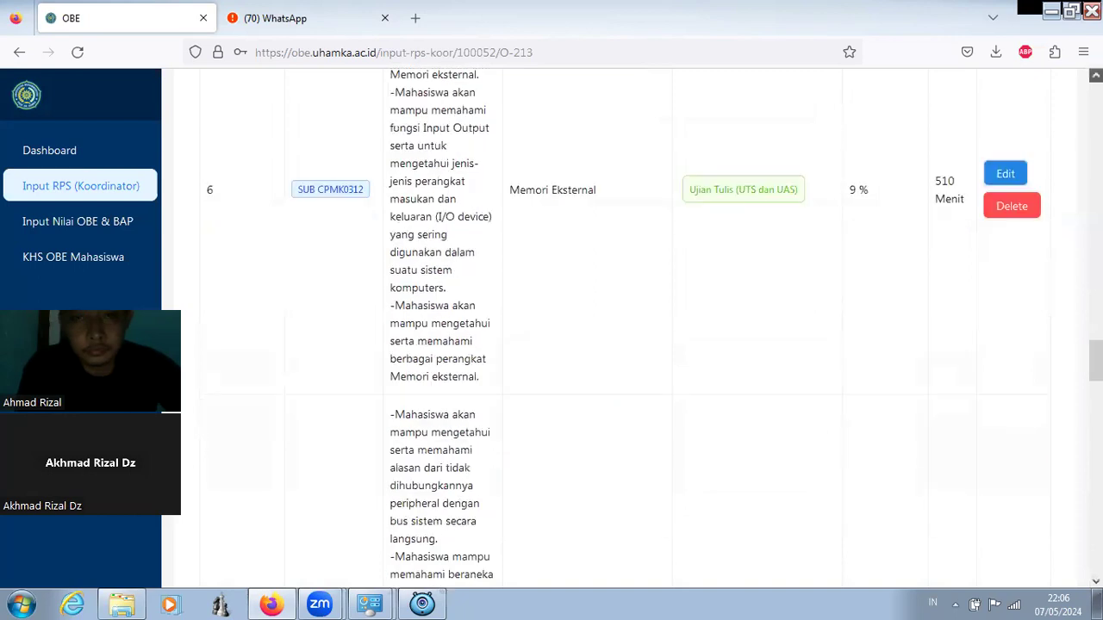
{"action": "scroll", "coordinate": [620, 327], "scroll_direction": "up", "scroll_amount": 4}
{"action": "scroll", "coordinate": [621, 328], "scroll_direction": "up", "scroll_amount": 4}
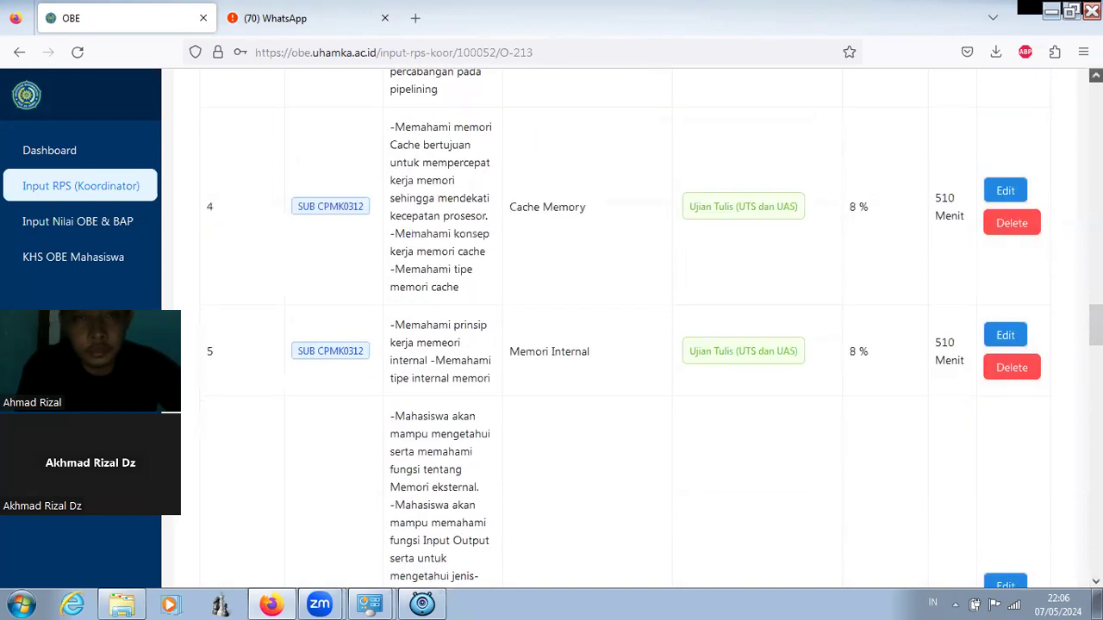
{"action": "scroll", "coordinate": [621, 327], "scroll_direction": "up", "scroll_amount": 6}
{"action": "scroll", "coordinate": [620, 327], "scroll_direction": "up", "scroll_amount": 5}
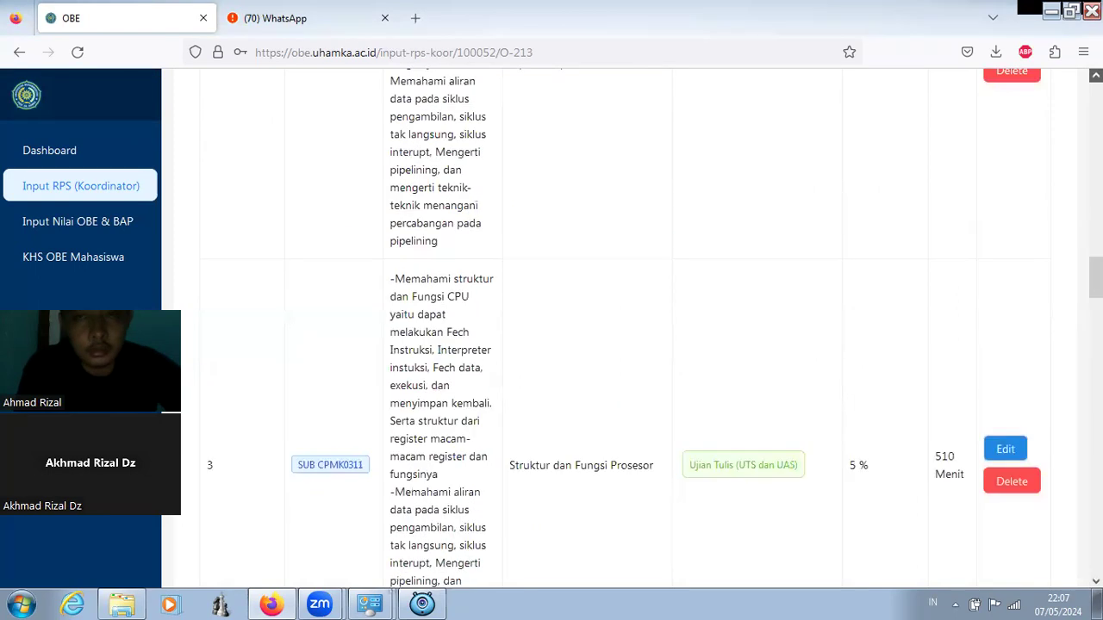
{"action": "scroll", "coordinate": [621, 327], "scroll_direction": "up", "scroll_amount": 6}
{"action": "scroll", "coordinate": [621, 328], "scroll_direction": "up", "scroll_amount": 4}
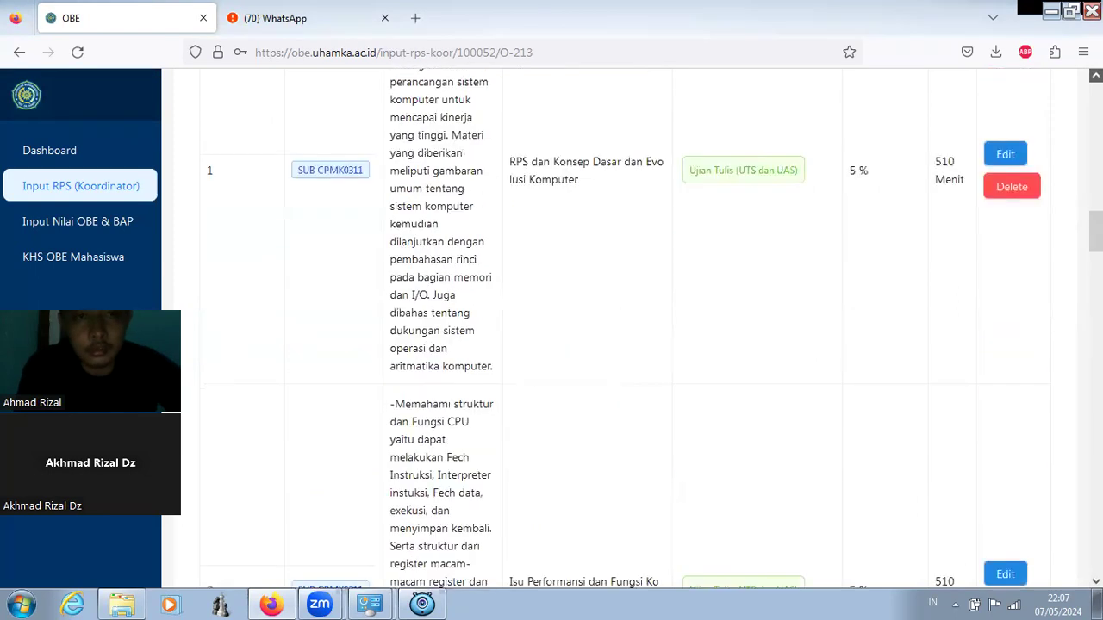
{"action": "scroll", "coordinate": [696, 172], "scroll_direction": "up", "scroll_amount": 4}
{"action": "scroll", "coordinate": [261, 224], "scroll_direction": "up", "scroll_amount": 1}
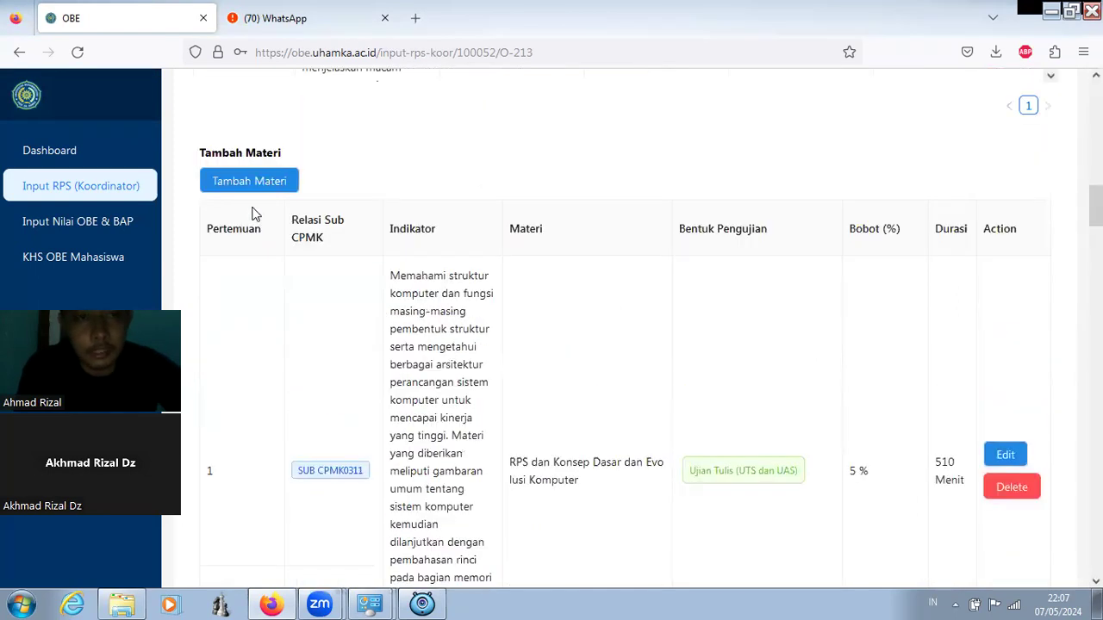
{"action": "left_click", "coordinate": [249, 185]}
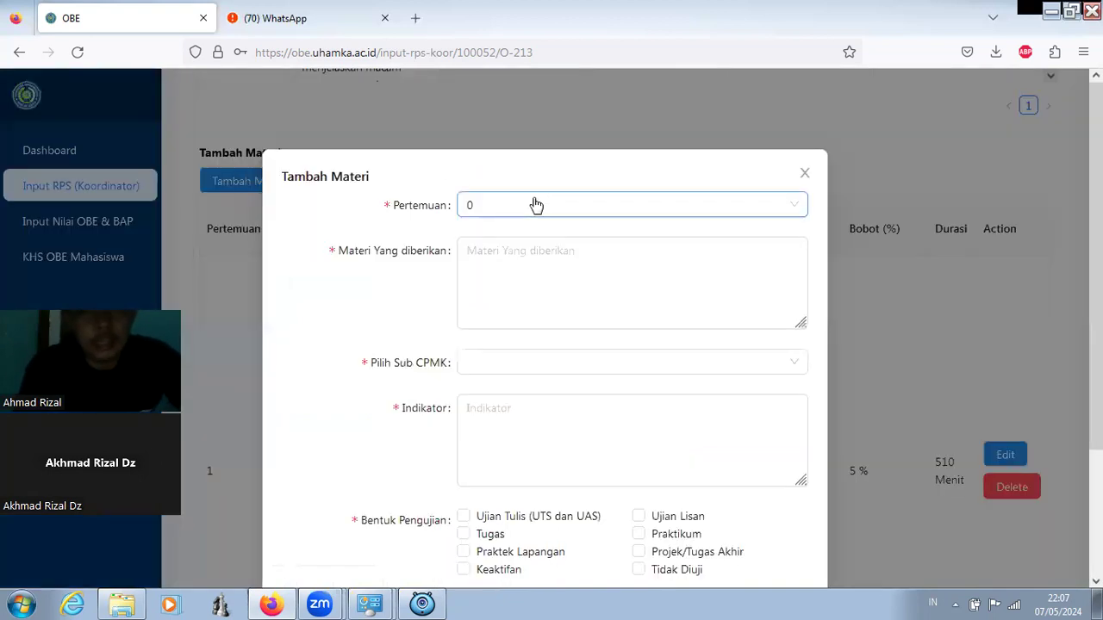
{"action": "left_click", "coordinate": [536, 205]}
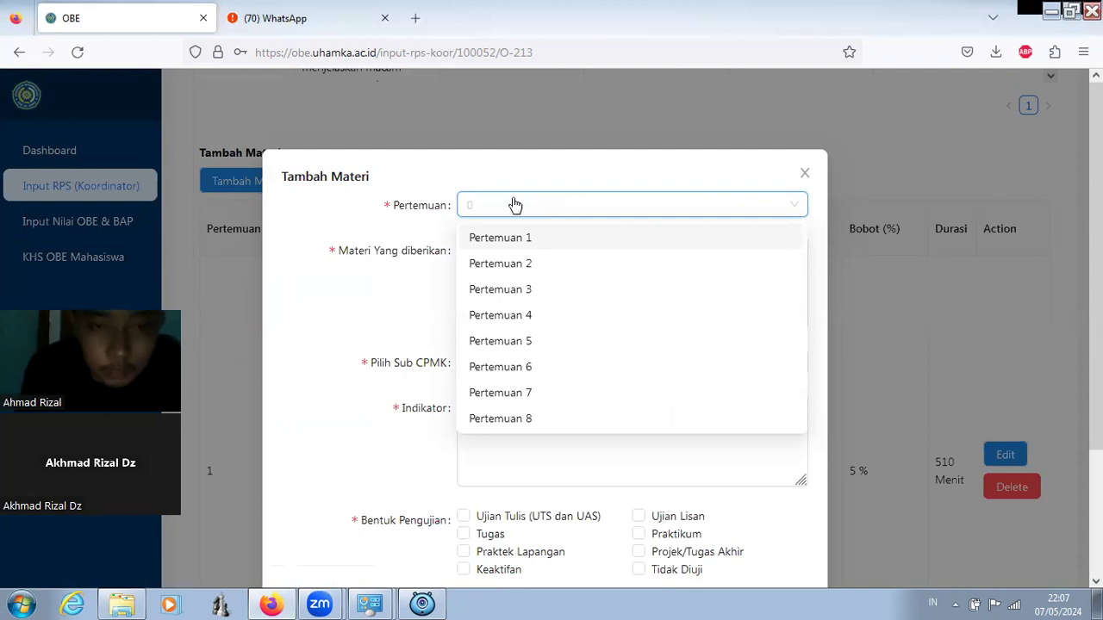
{"action": "left_click", "coordinate": [513, 204]}
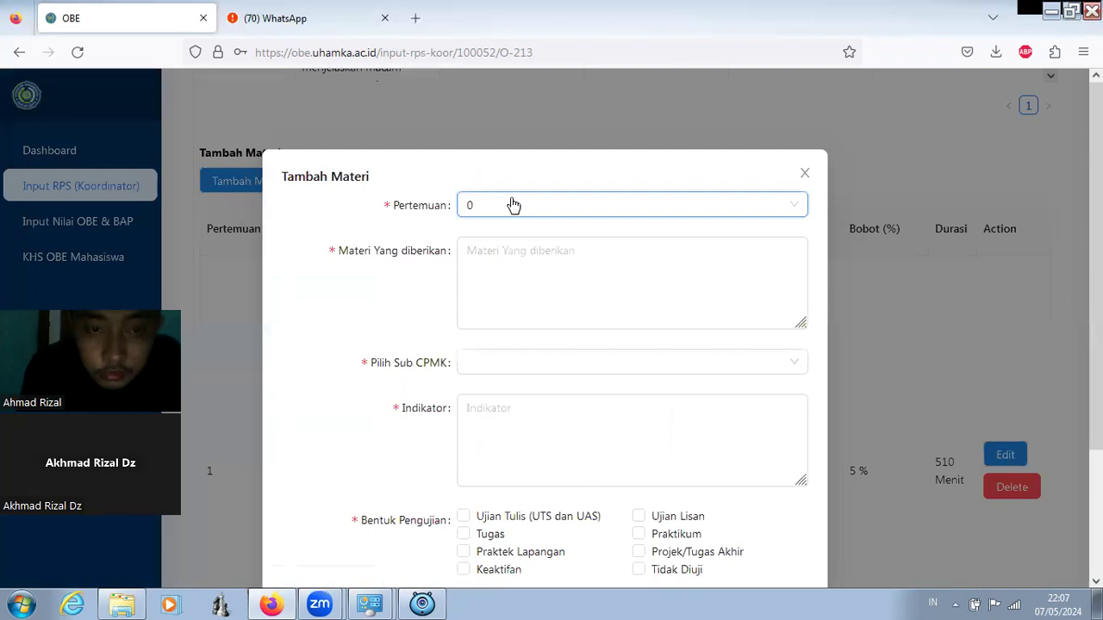
{"action": "left_click", "coordinate": [513, 207]}
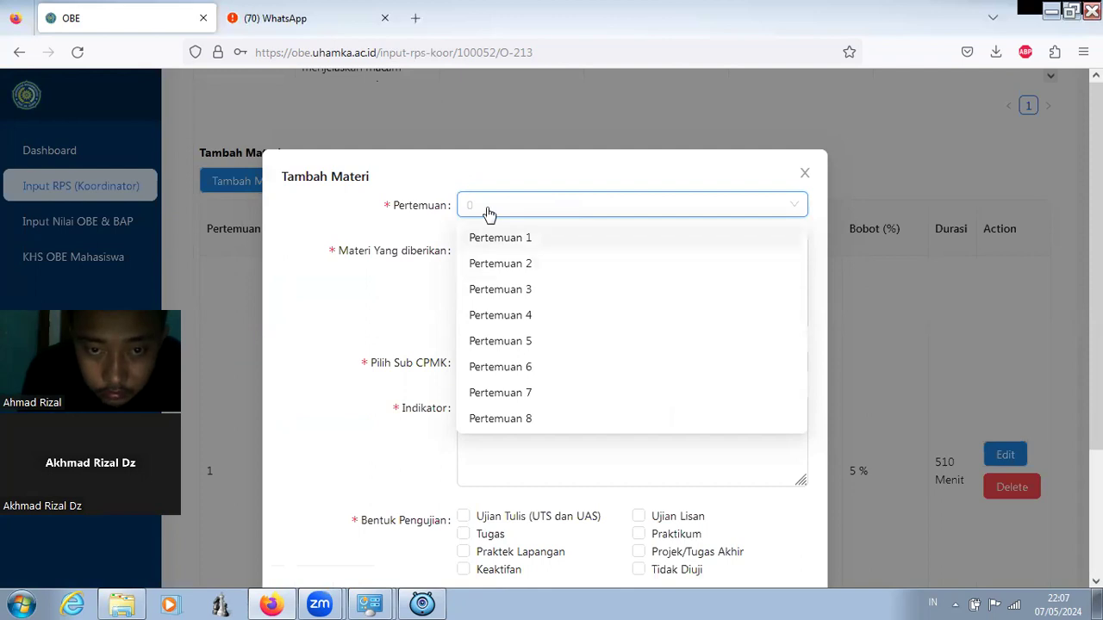
{"action": "left_click", "coordinate": [512, 239]}
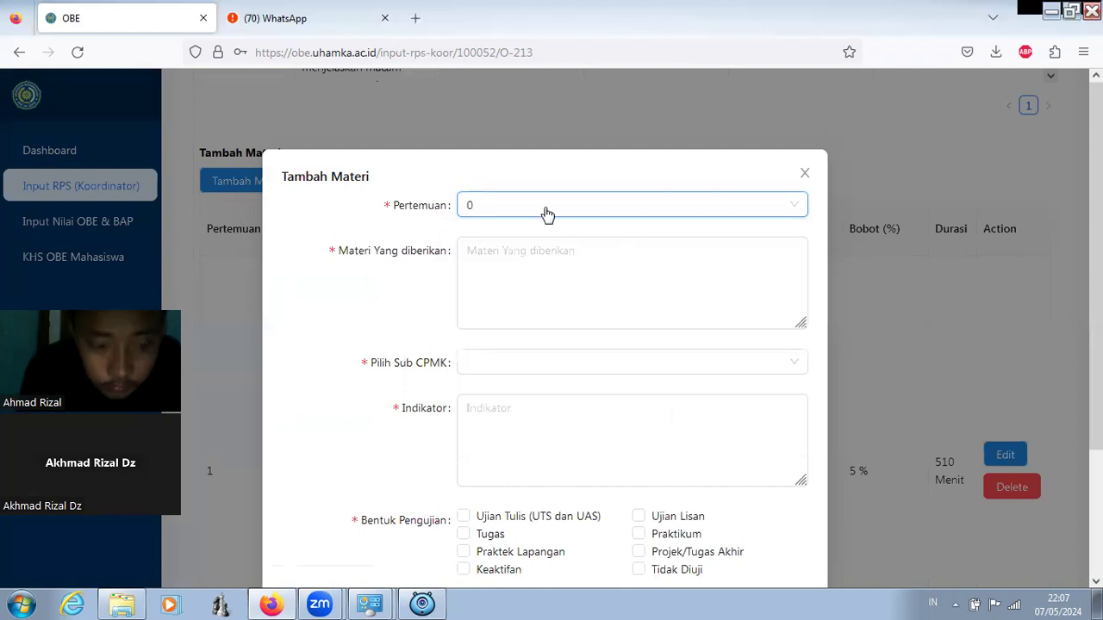
{"action": "left_click", "coordinate": [547, 214]}
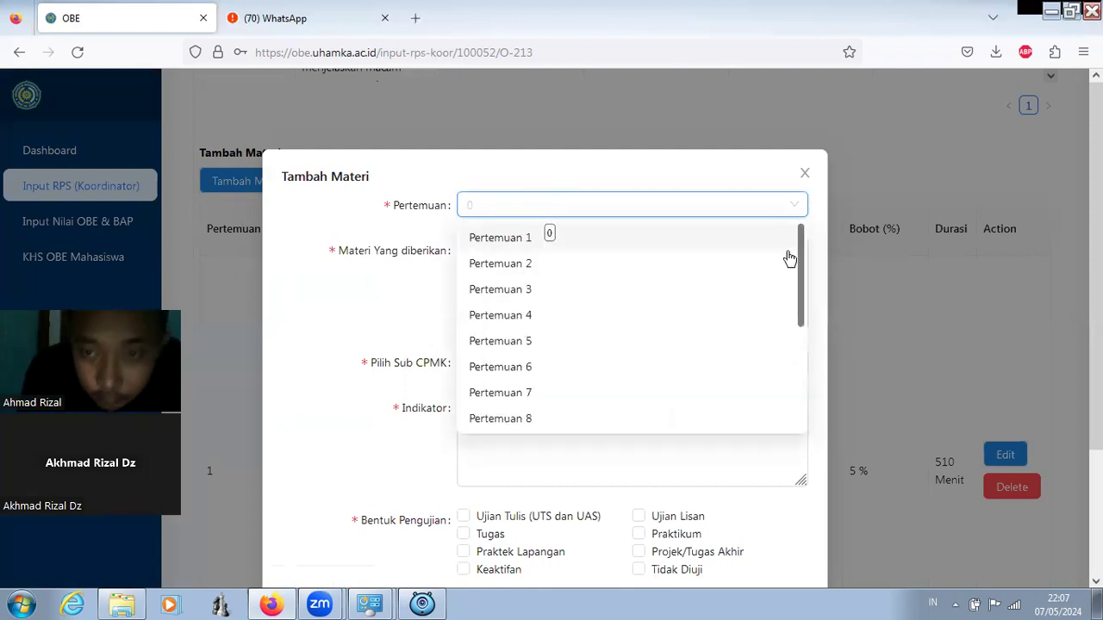
{"action": "left_click", "coordinate": [807, 425]}
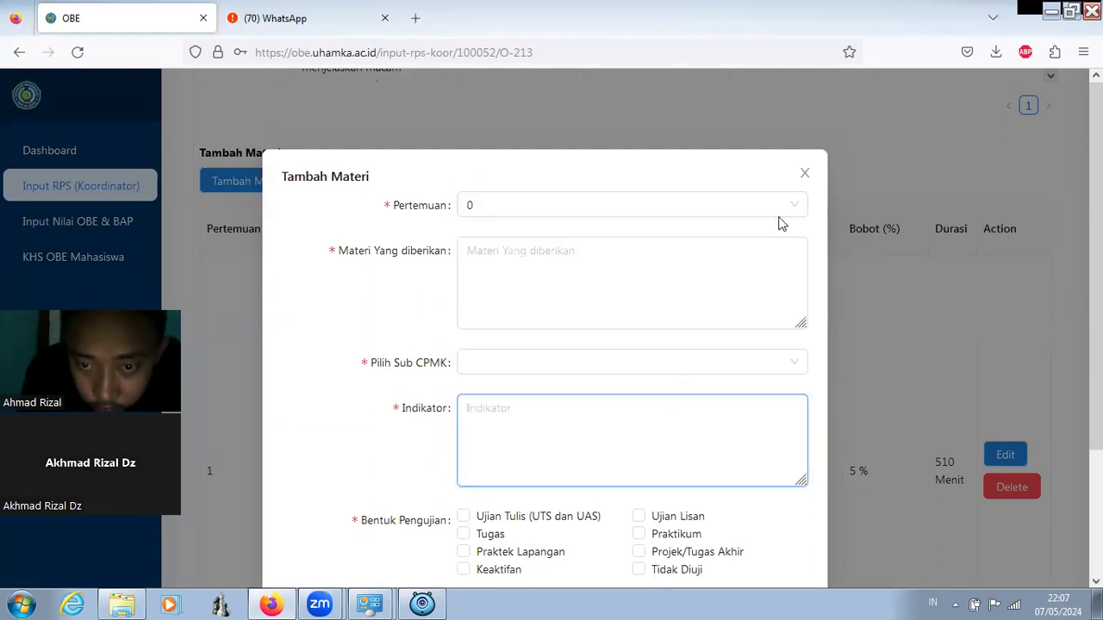
{"action": "left_click", "coordinate": [603, 241]}
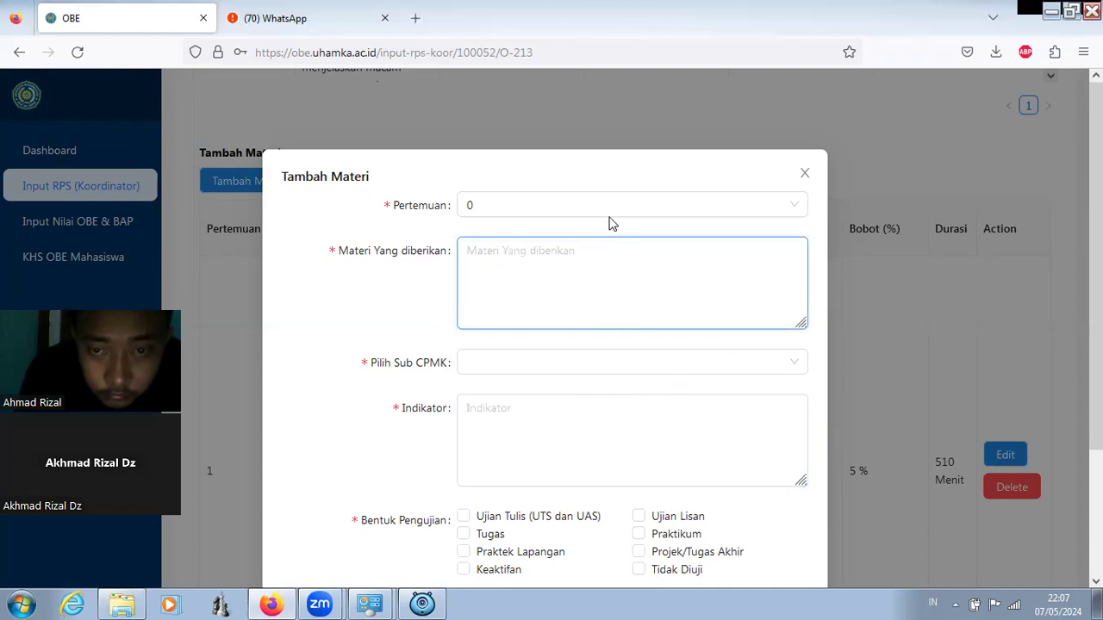
{"action": "left_click", "coordinate": [660, 213]}
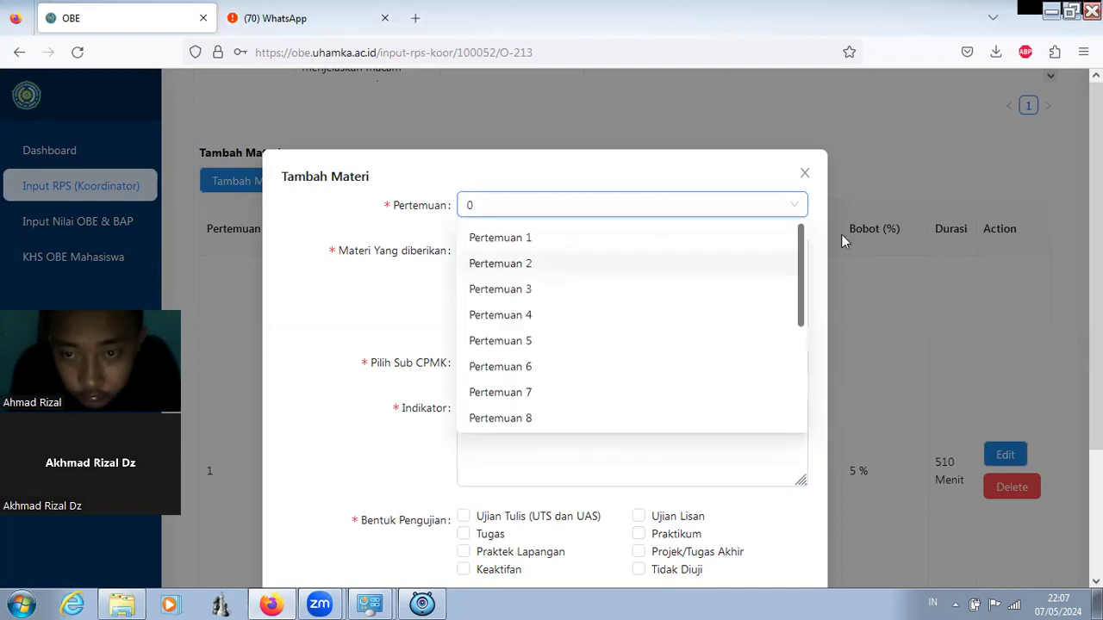
{"action": "left_click", "coordinate": [777, 212]}
{"action": "left_click", "coordinate": [777, 212]}
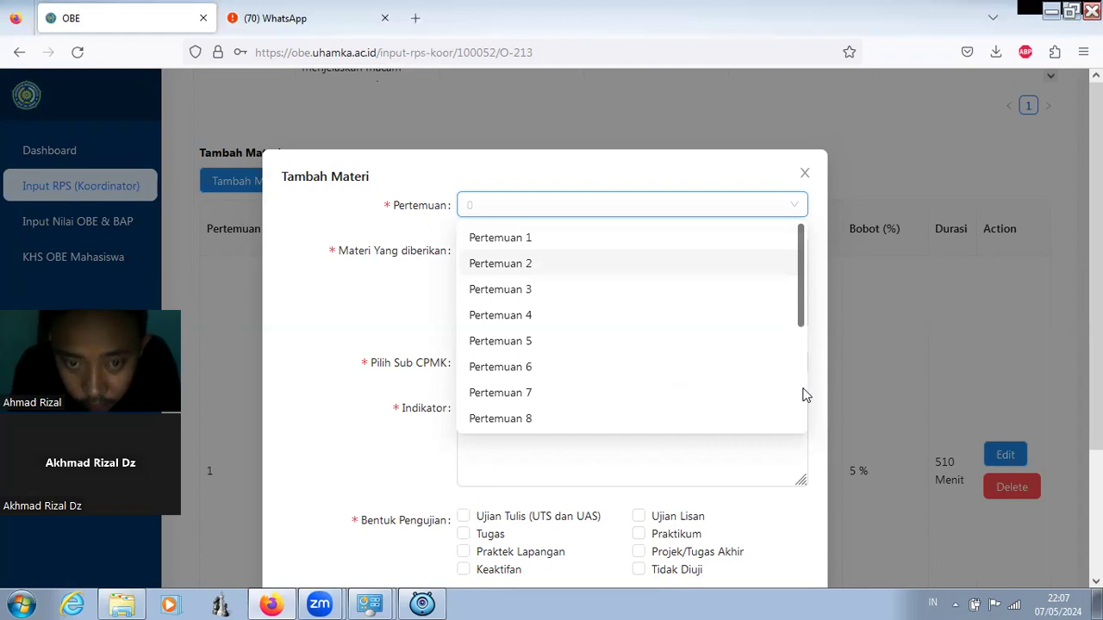
{"action": "left_click", "coordinate": [531, 202]}
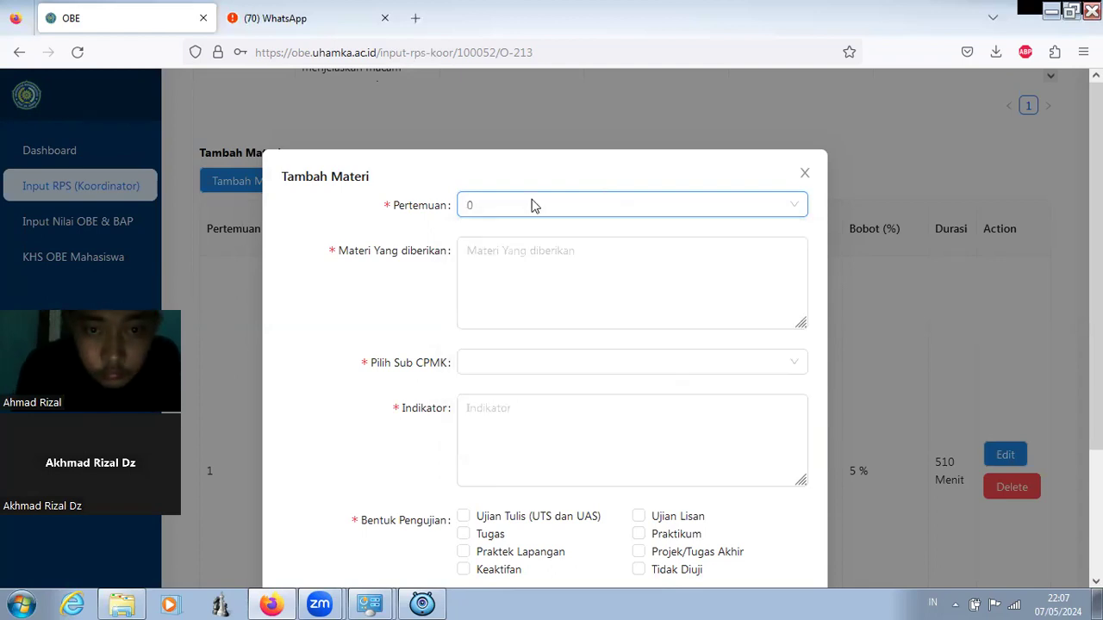
{"action": "key", "text": "Escape"}
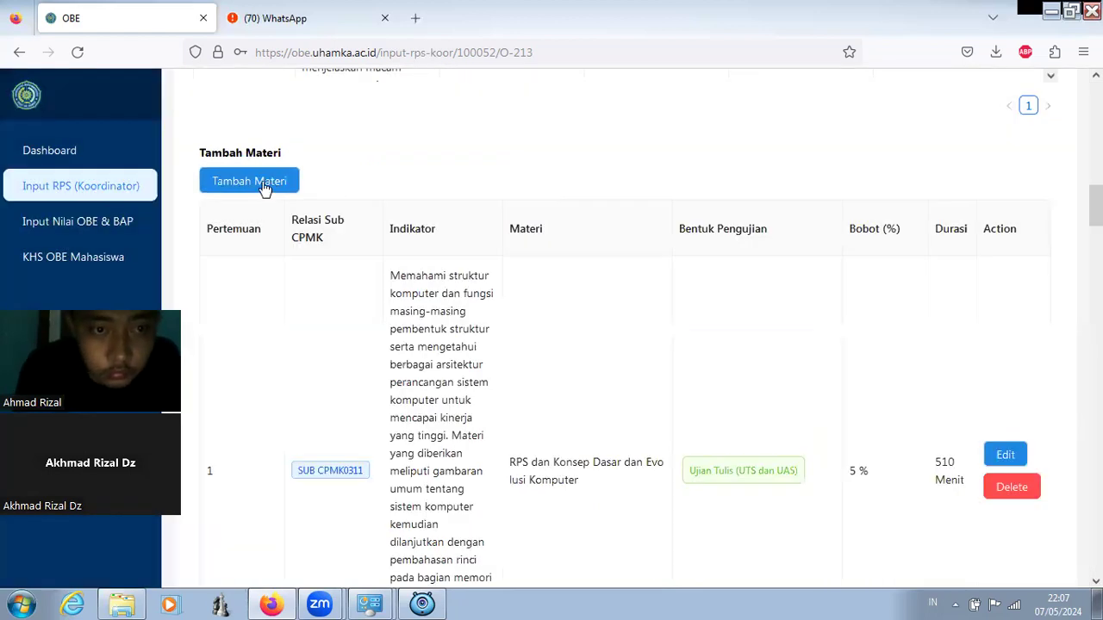
Step: Start a new material with "Sejarah Komputer" as the material given and link it to SUB CPMK0316
{"action": "left_click", "coordinate": [295, 186]}
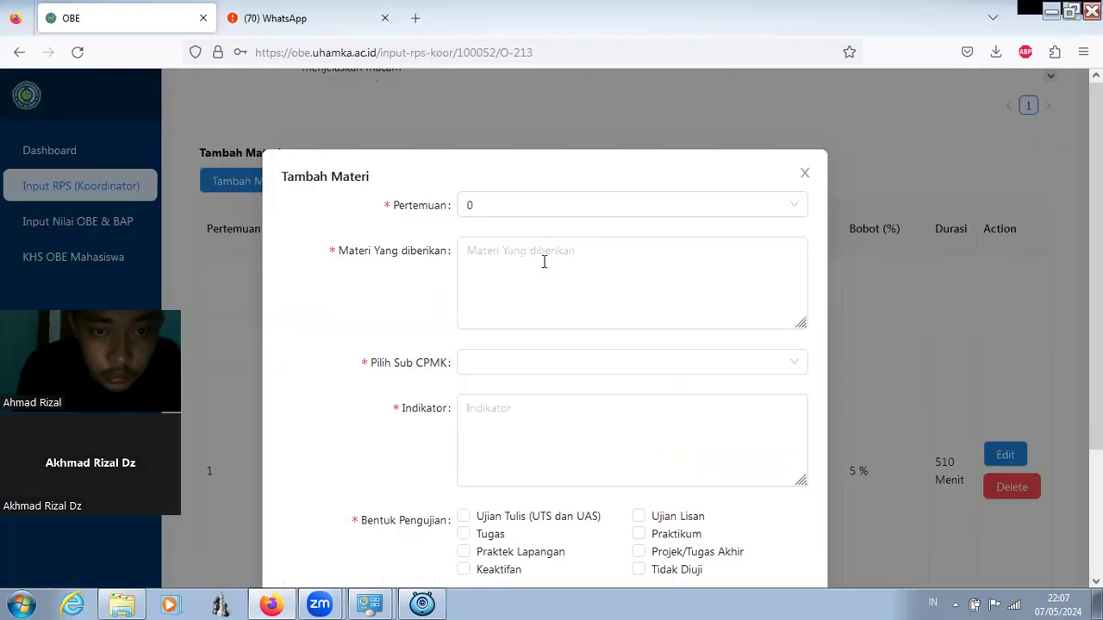
{"action": "left_click", "coordinate": [544, 261]}
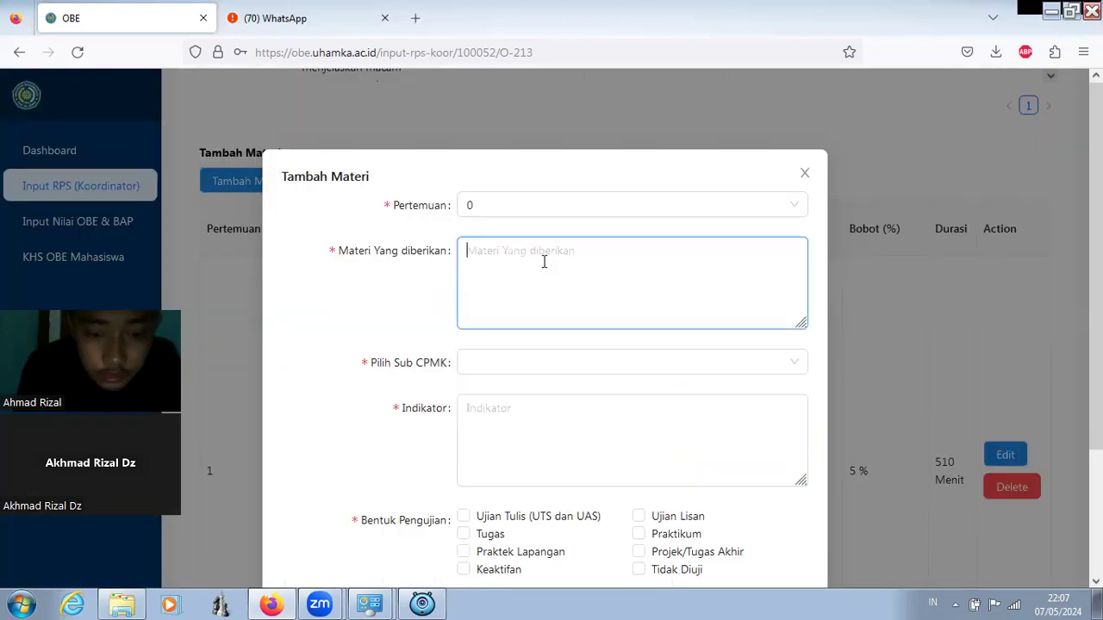
{"action": "type", "text": "Sejarah "}
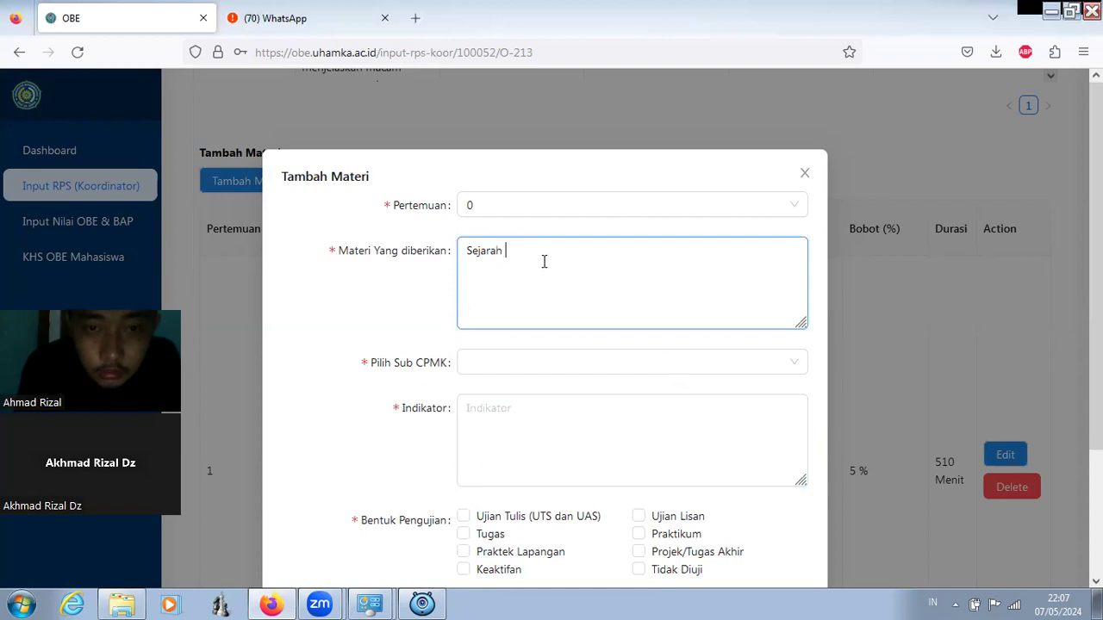
{"action": "type", "text": "Komp"}
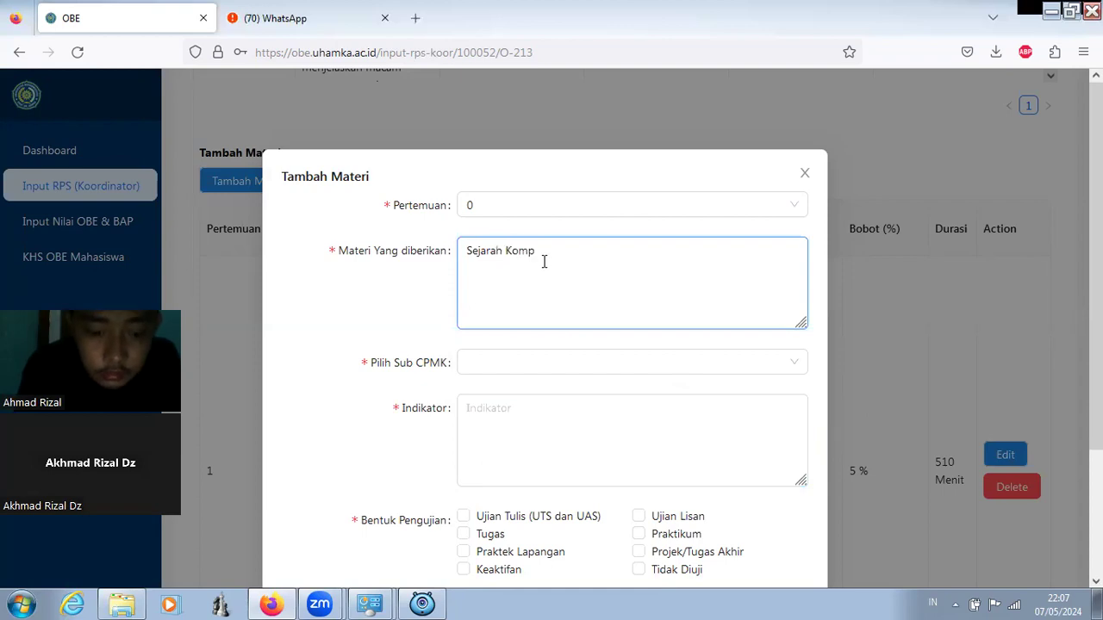
{"action": "type", "text": "uter"}
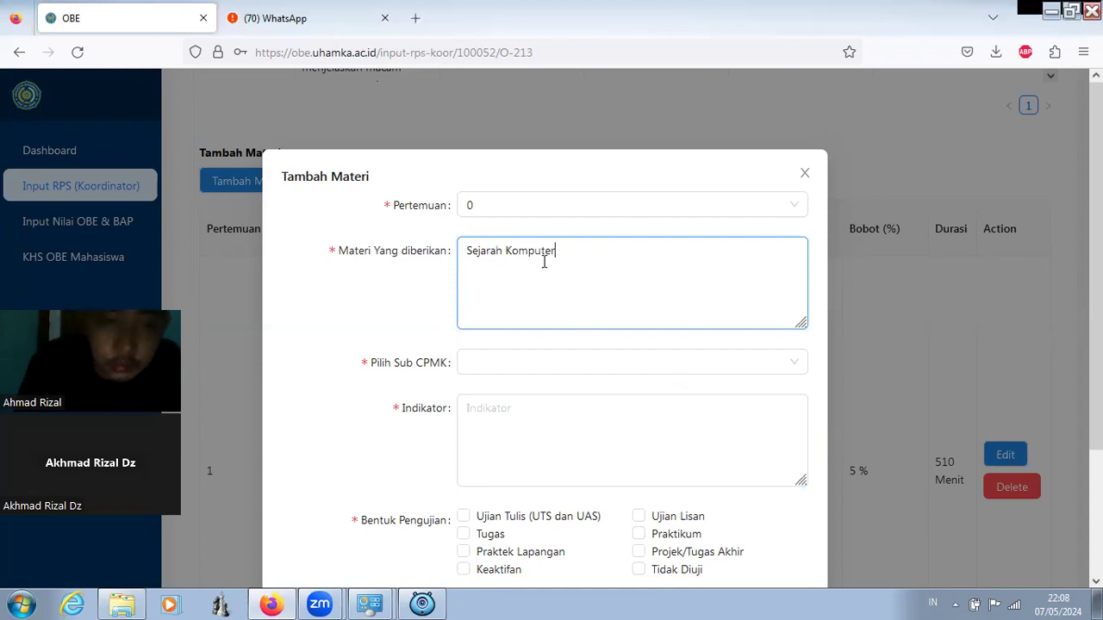
{"action": "left_click", "coordinate": [533, 363]}
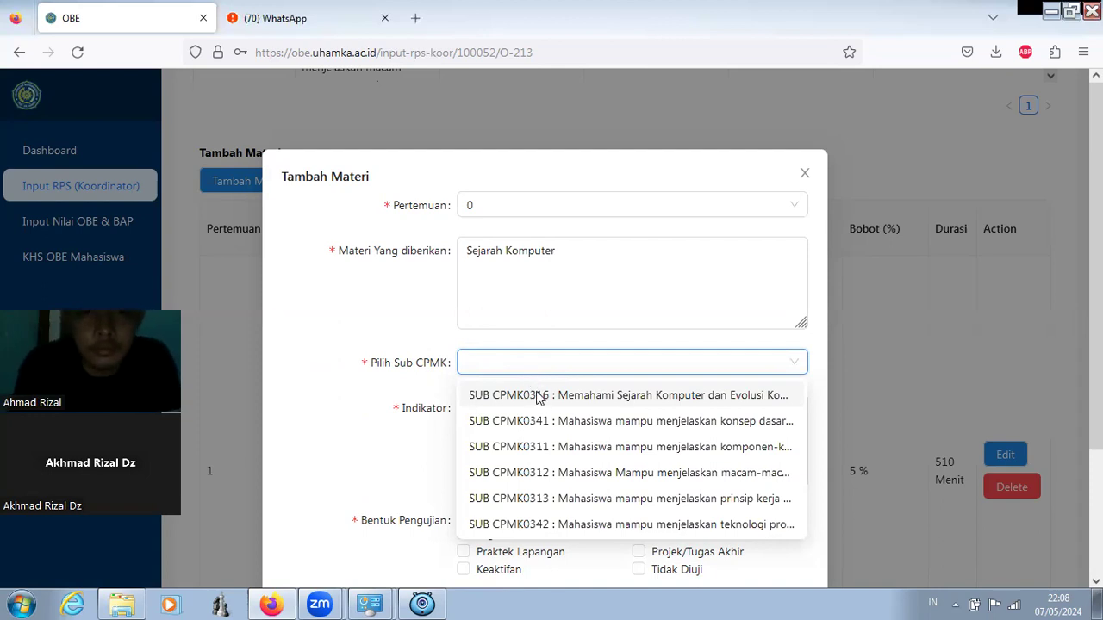
{"action": "left_click", "coordinate": [540, 396]}
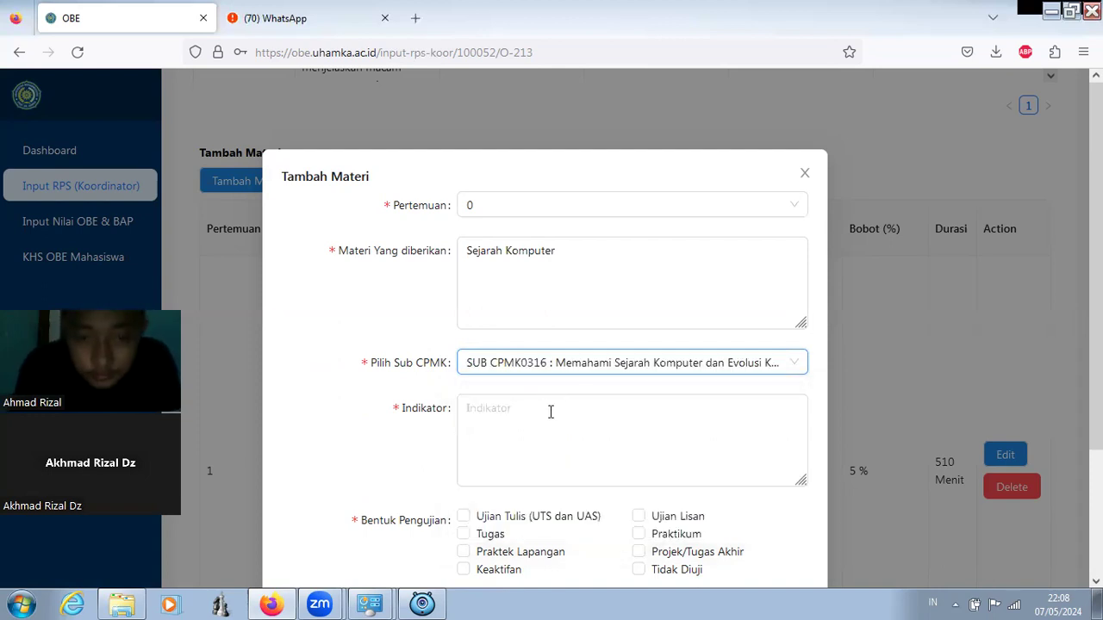
Step: Enter the new material's indicators on two lines: "-memahami komputer generasi pertama" and "-mahahami komputer generasi kedua"
{"action": "left_click", "coordinate": [550, 412]}
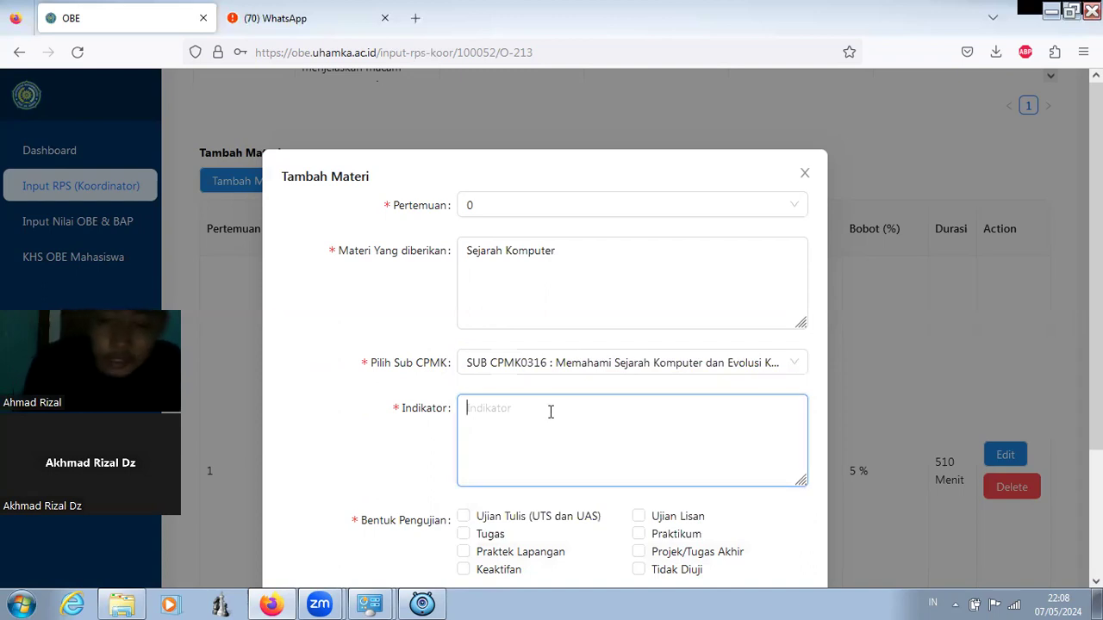
{"action": "type", "text": "-me"}
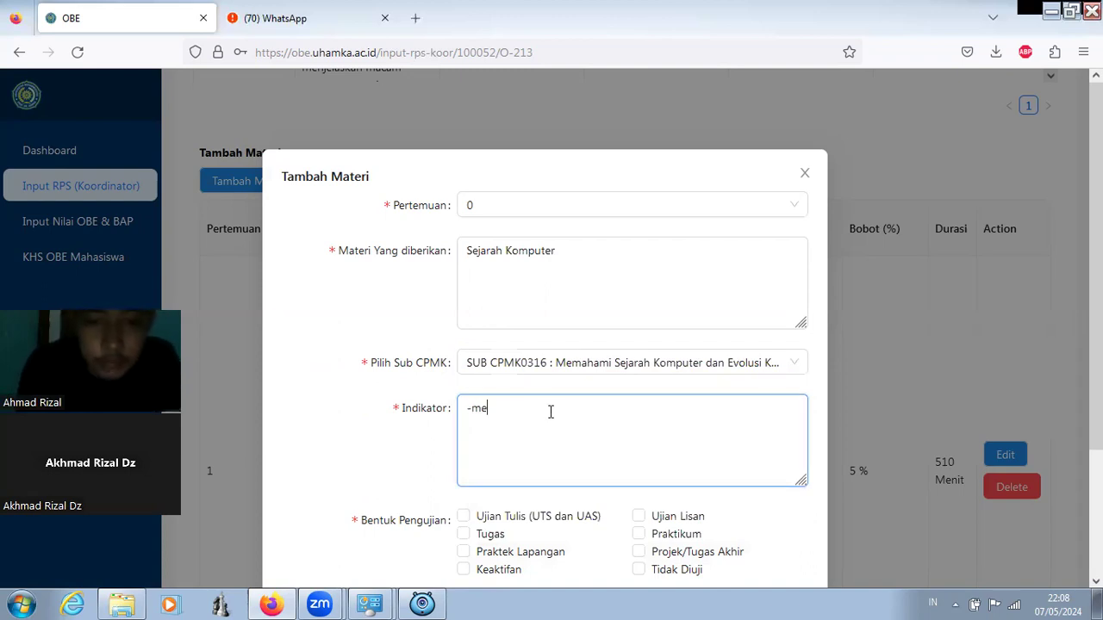
{"action": "type", "text": "maha"}
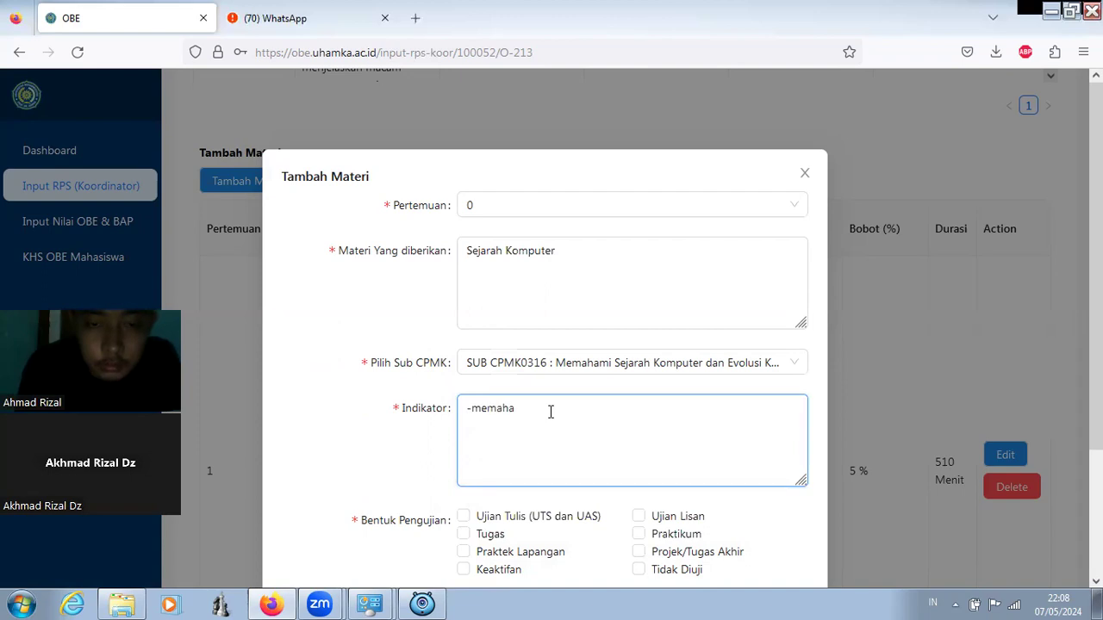
{"action": "type", "text": "mi komp"}
{"action": "type", "text": "uter"}
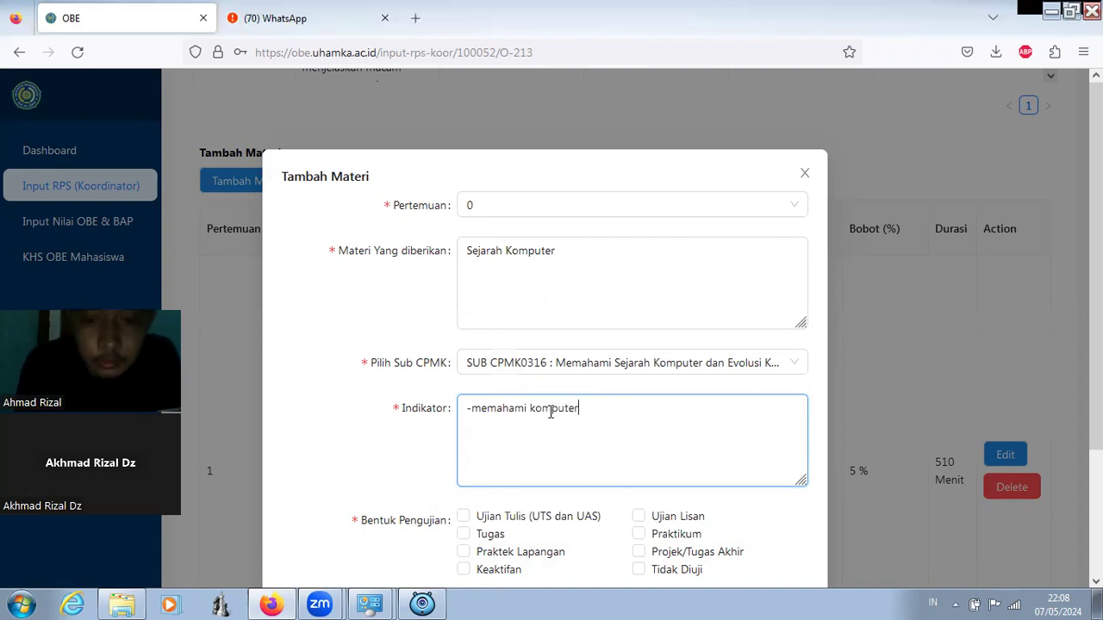
{"action": "type", "text": " generasi perta"}
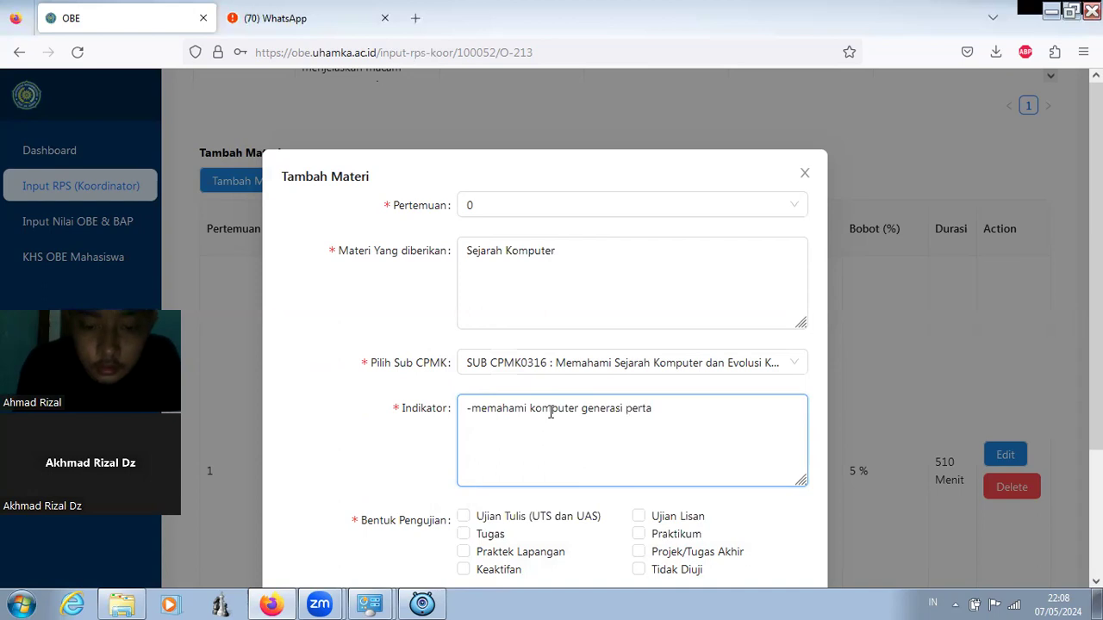
{"action": "type", "text": "ma"}
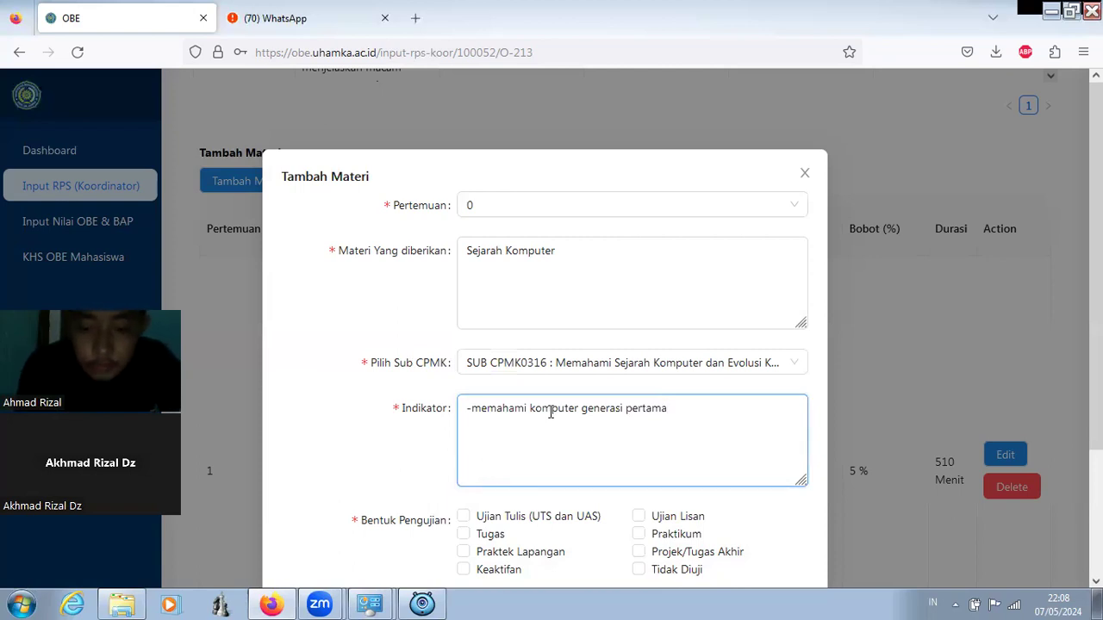
{"action": "key", "text": "Return"}
{"action": "type", "text": "-mahahami komputer"}
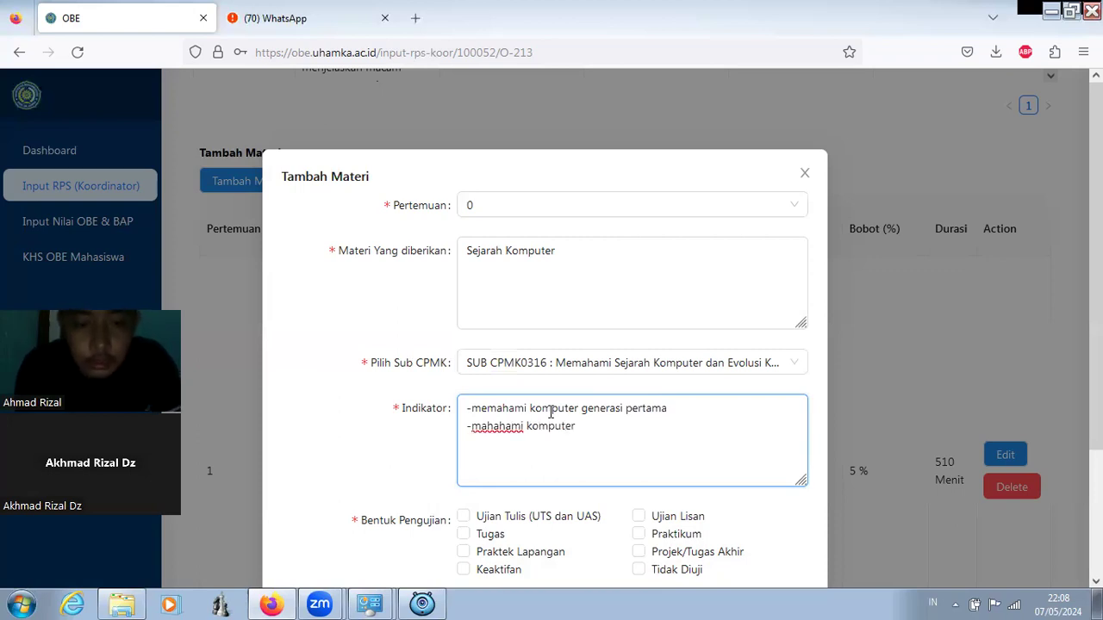
{"action": "type", "text": " generasi kedua"}
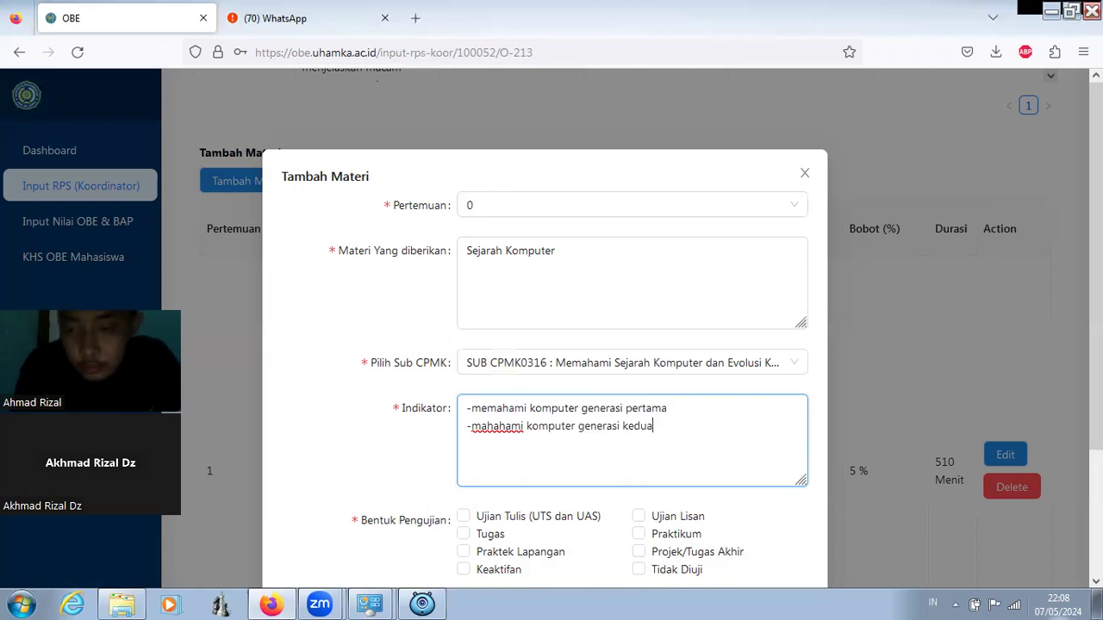
{"action": "scroll", "coordinate": [545, 345], "scroll_direction": "down", "scroll_amount": 2}
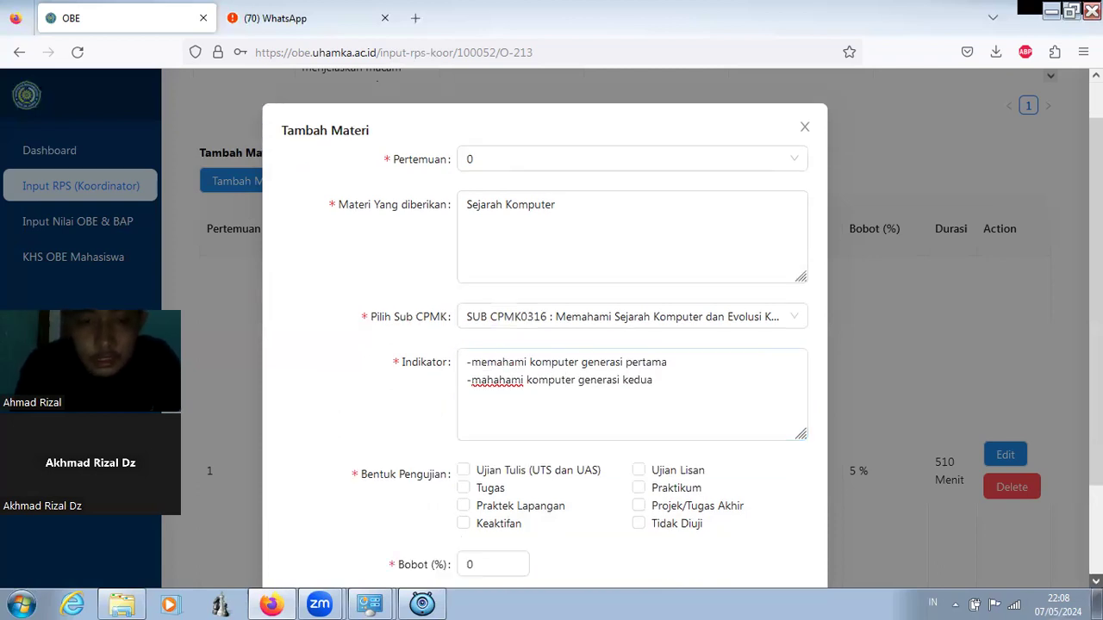
{"action": "scroll", "coordinate": [544, 345], "scroll_direction": "down", "scroll_amount": 2}
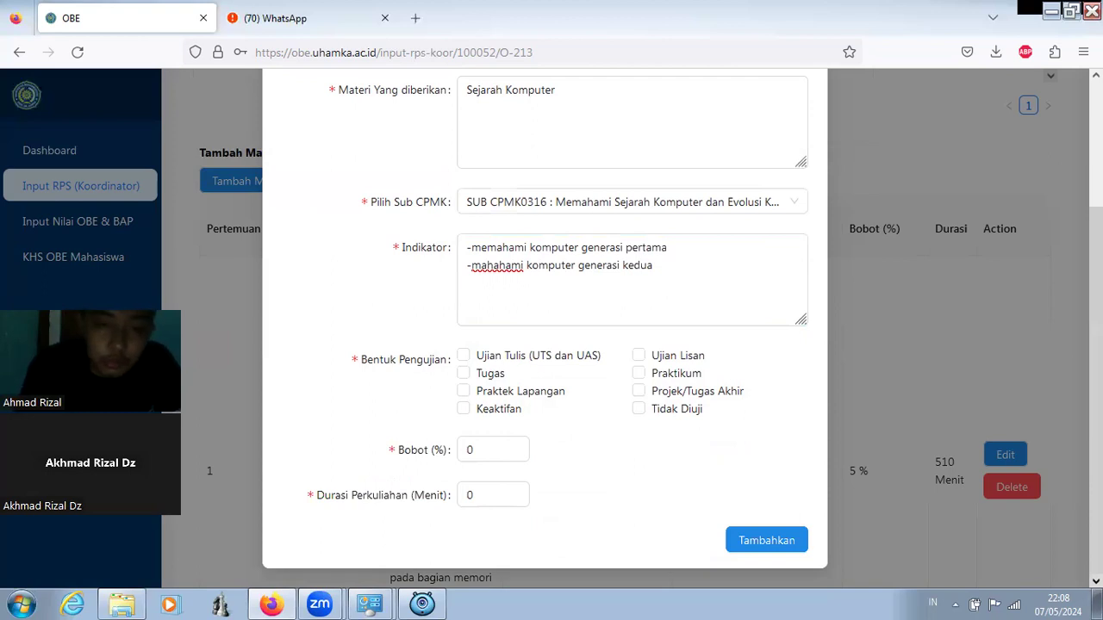
Step: Choose Ujian Tulis (UTS dan UAS), Tugas and Keaktifan as the new material's forms of assessment (Bentuk Pengujian)
{"action": "left_click", "coordinate": [465, 357]}
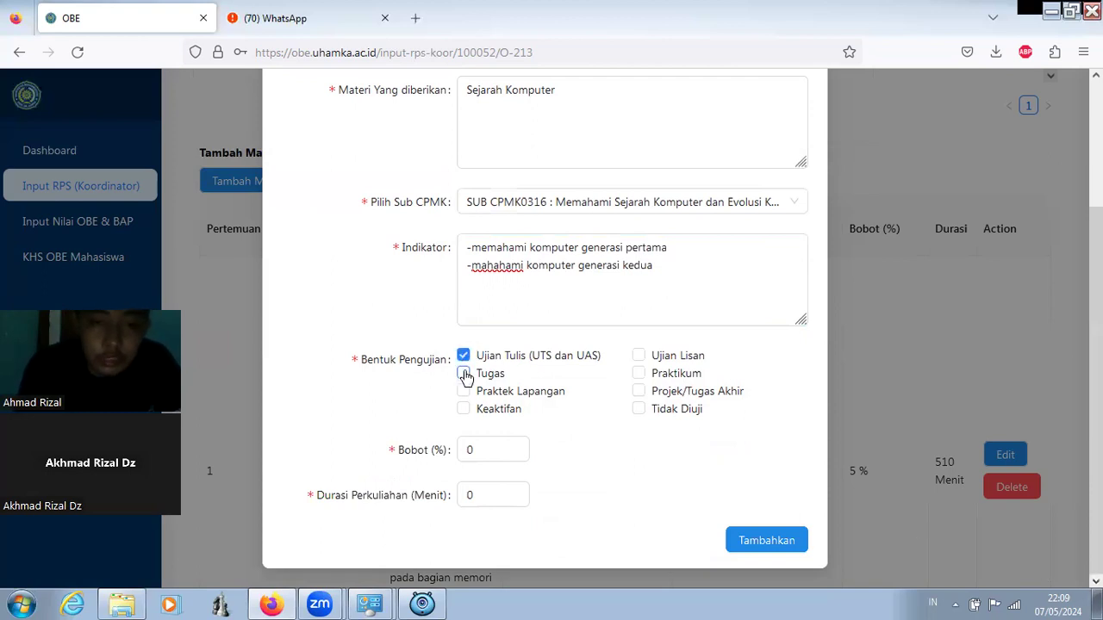
{"action": "left_click", "coordinate": [464, 374]}
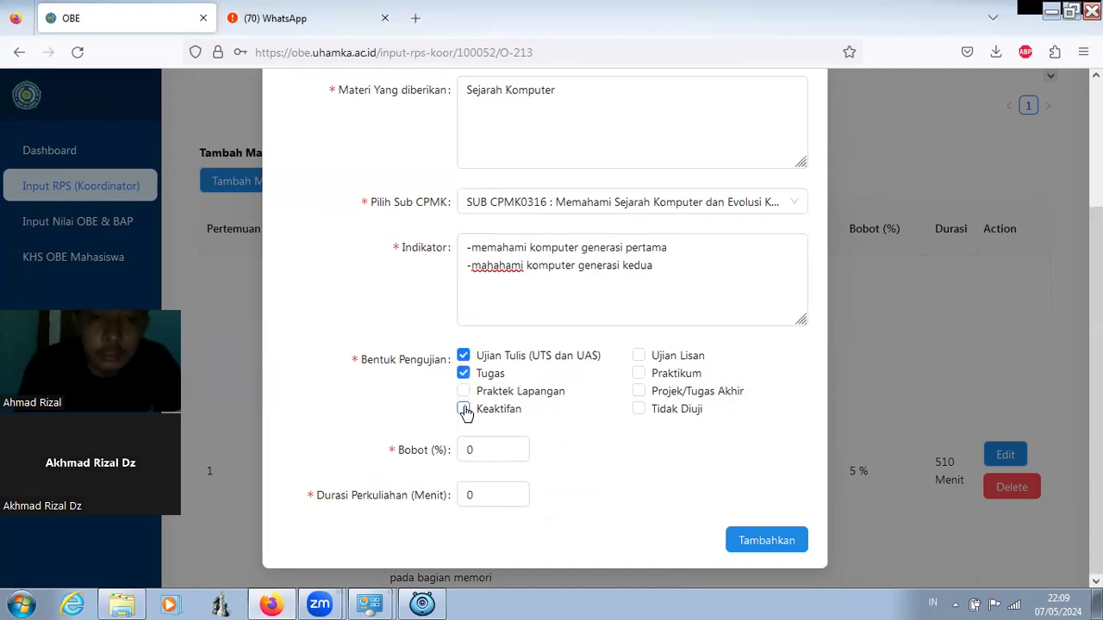
{"action": "left_click", "coordinate": [464, 410]}
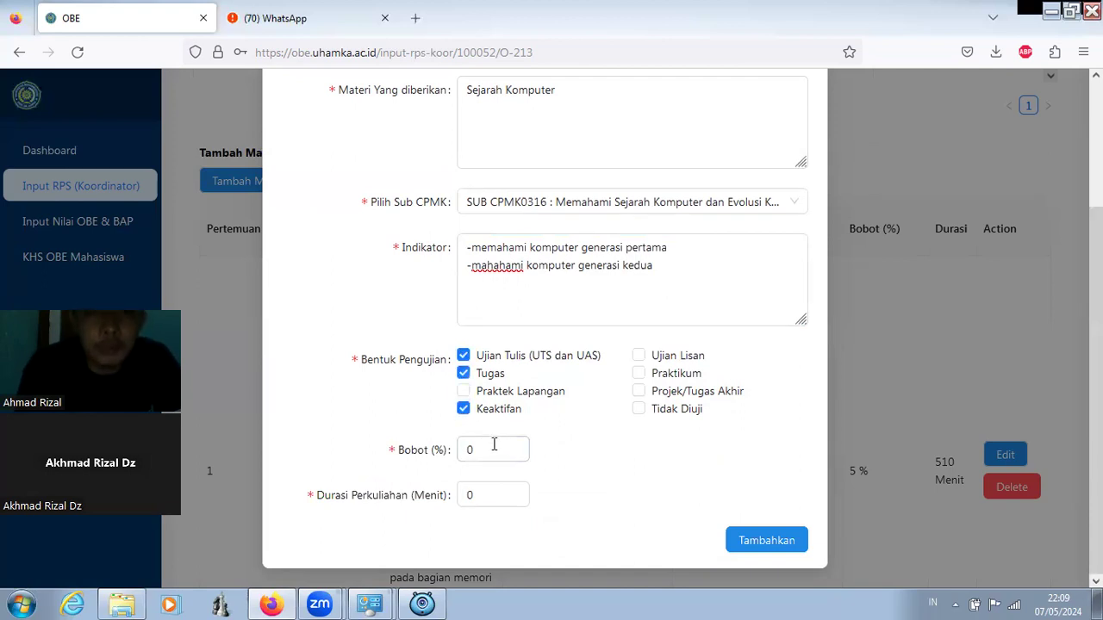
Step: Set the new material's weight (Bobot) to 5% and its lecture duration (Durasi Perkuliahan) to 150 minutes
{"action": "left_click", "coordinate": [493, 445]}
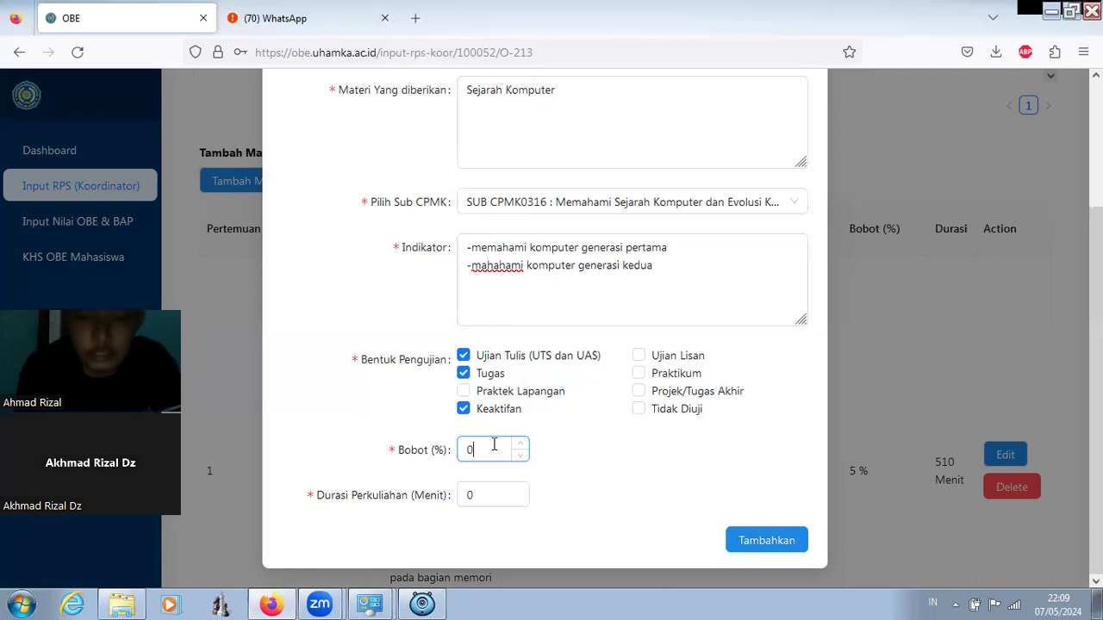
{"action": "key", "text": "BackSpace"}
{"action": "type", "text": "5%"}
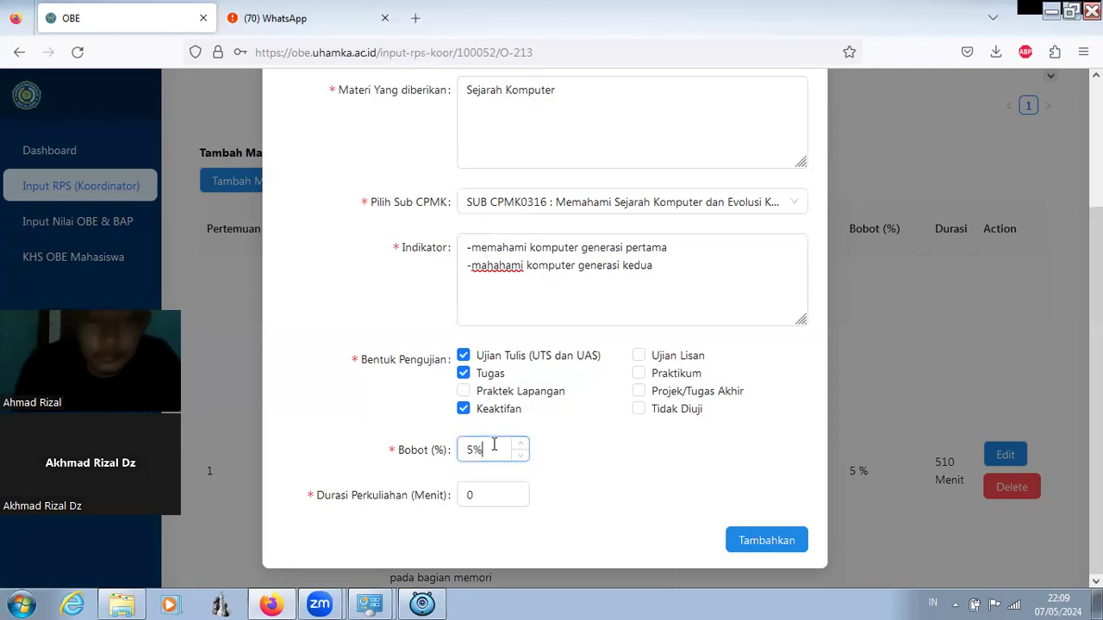
{"action": "key", "text": "BackSpace"}
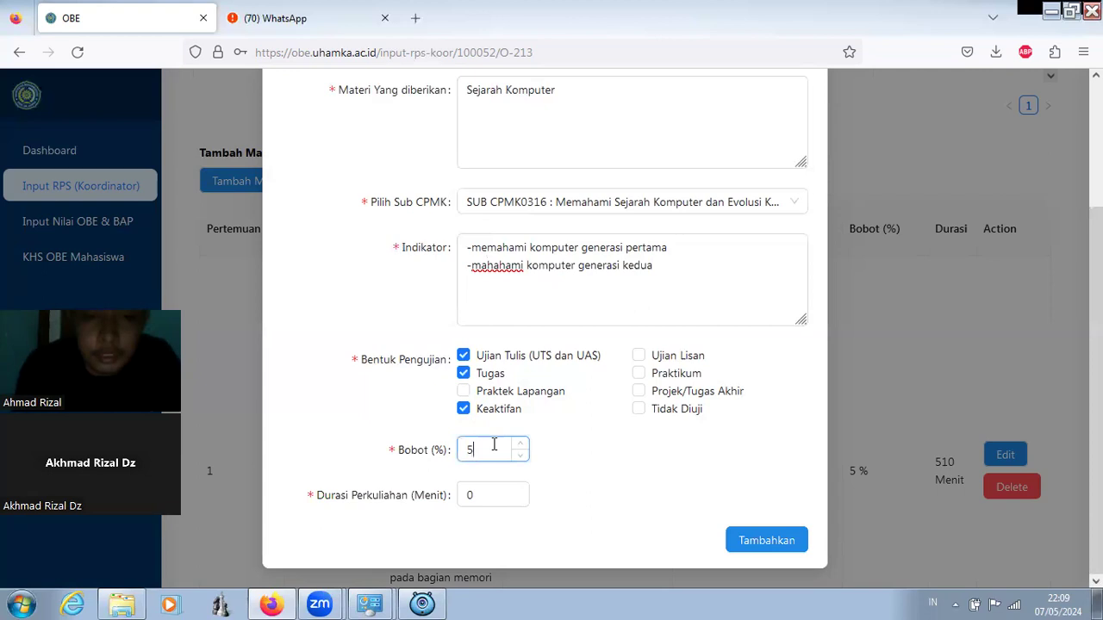
{"action": "left_click", "coordinate": [492, 489]}
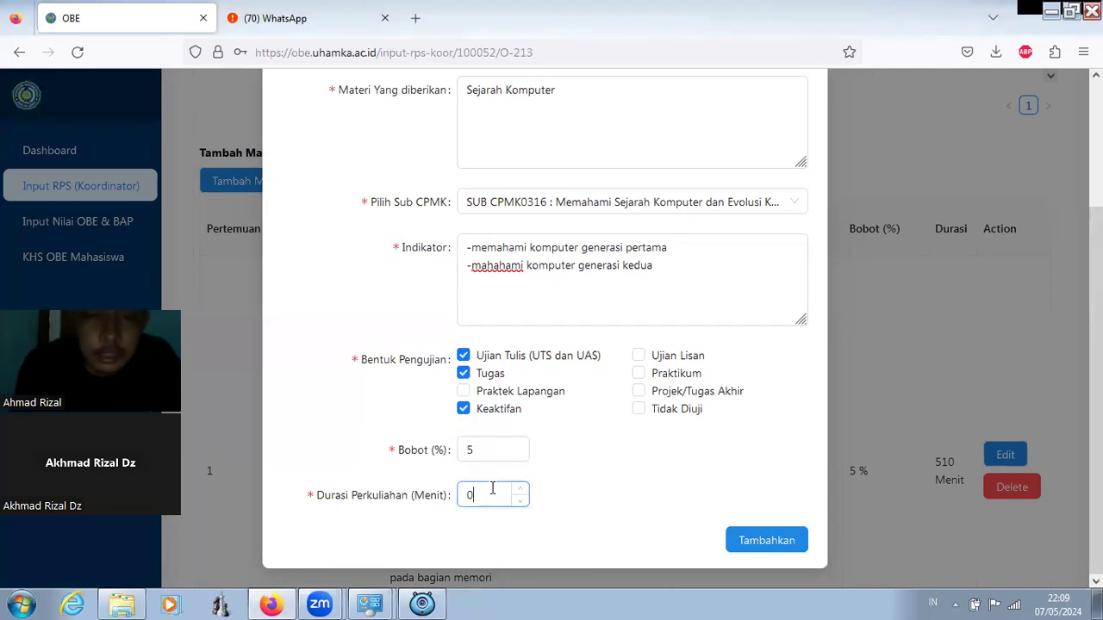
{"action": "key", "text": "BackSpace"}
{"action": "type", "text": "1"}
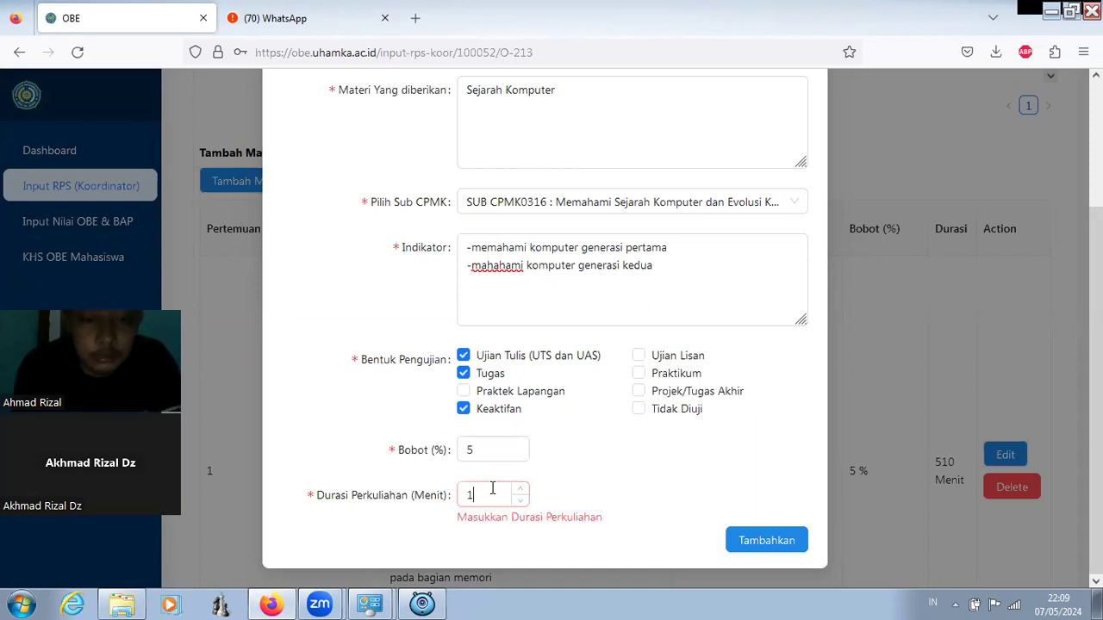
{"action": "type", "text": "50"}
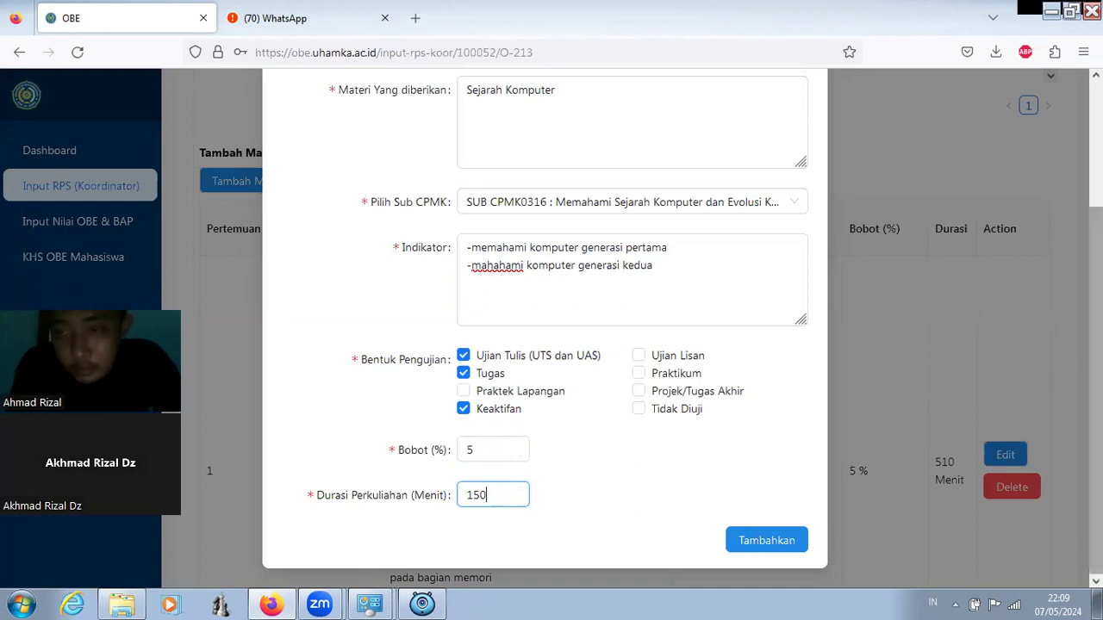
{"action": "scroll", "coordinate": [509, 233], "scroll_direction": "up", "scroll_amount": 3}
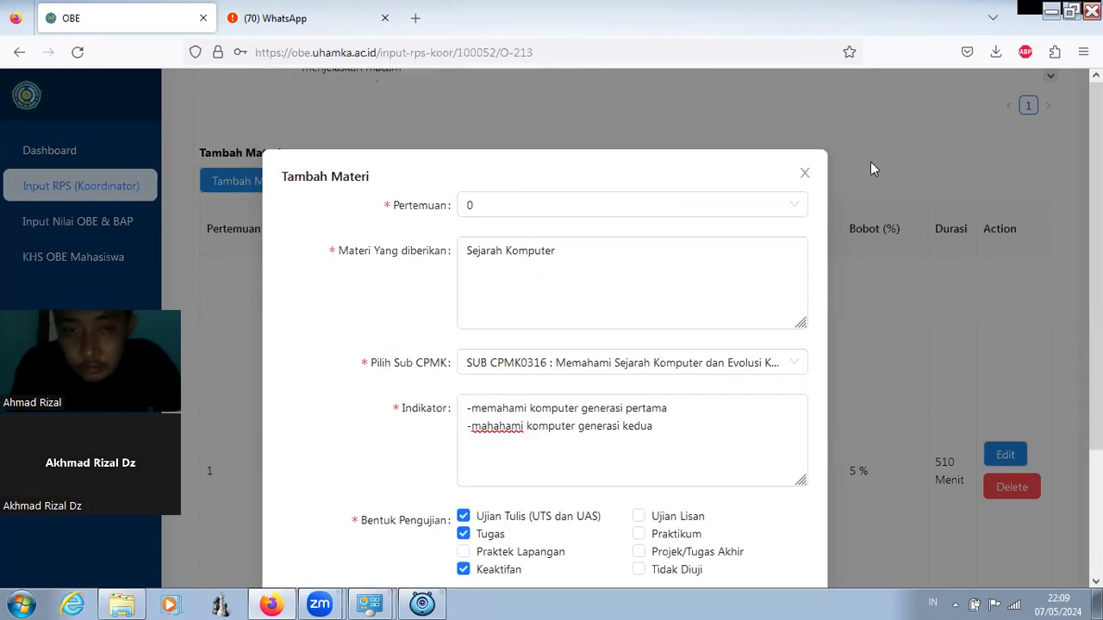
{"action": "left_click", "coordinate": [504, 214]}
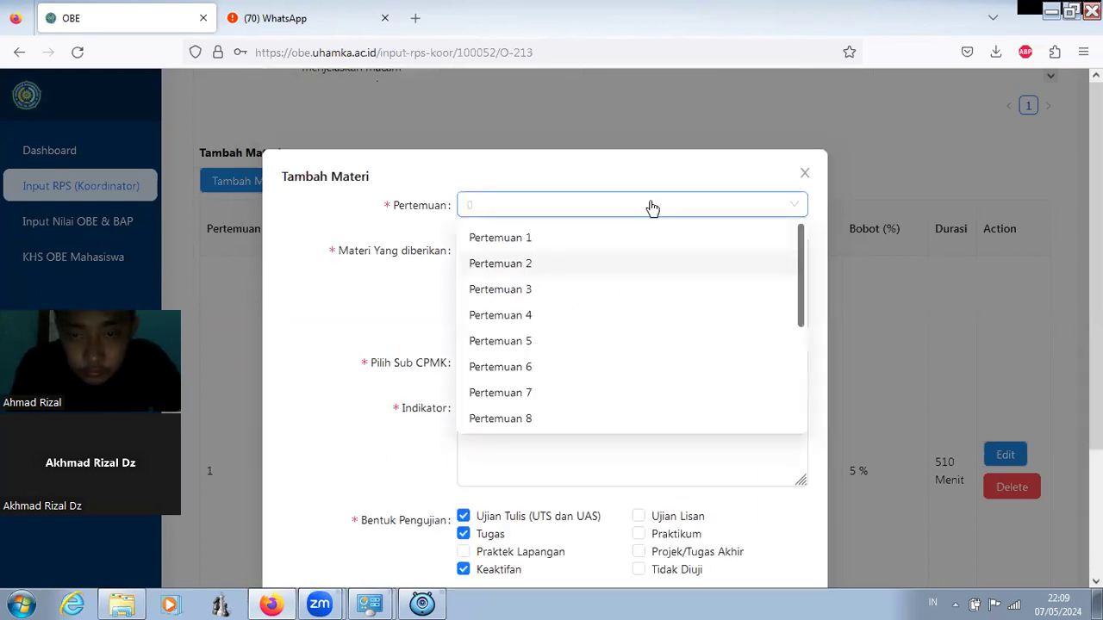
{"action": "left_click", "coordinate": [799, 240]}
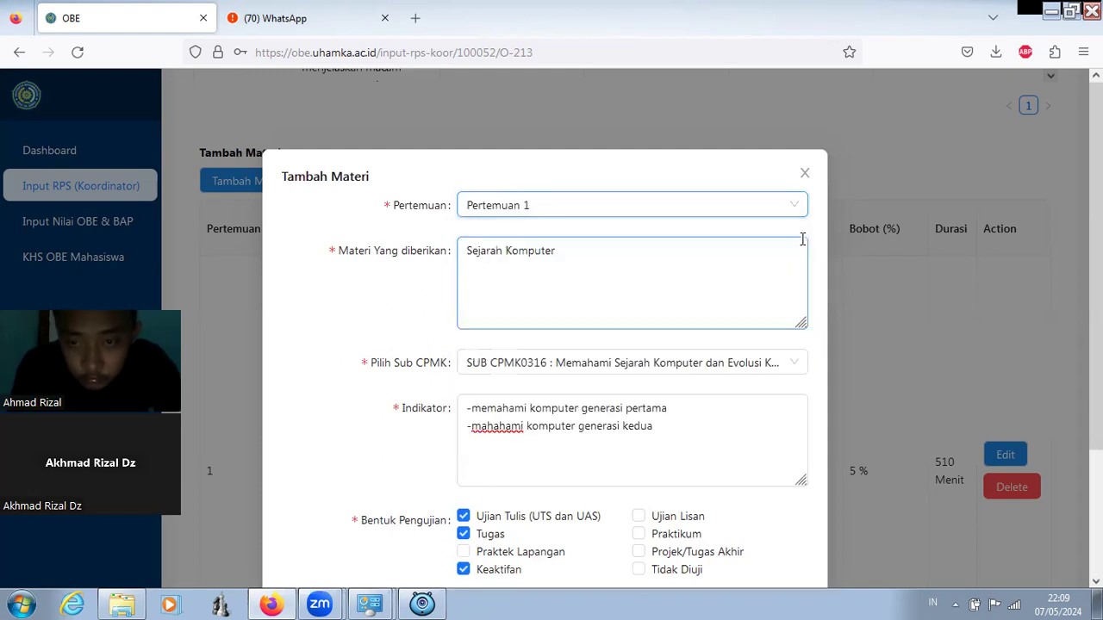
{"action": "left_click", "coordinate": [800, 211]}
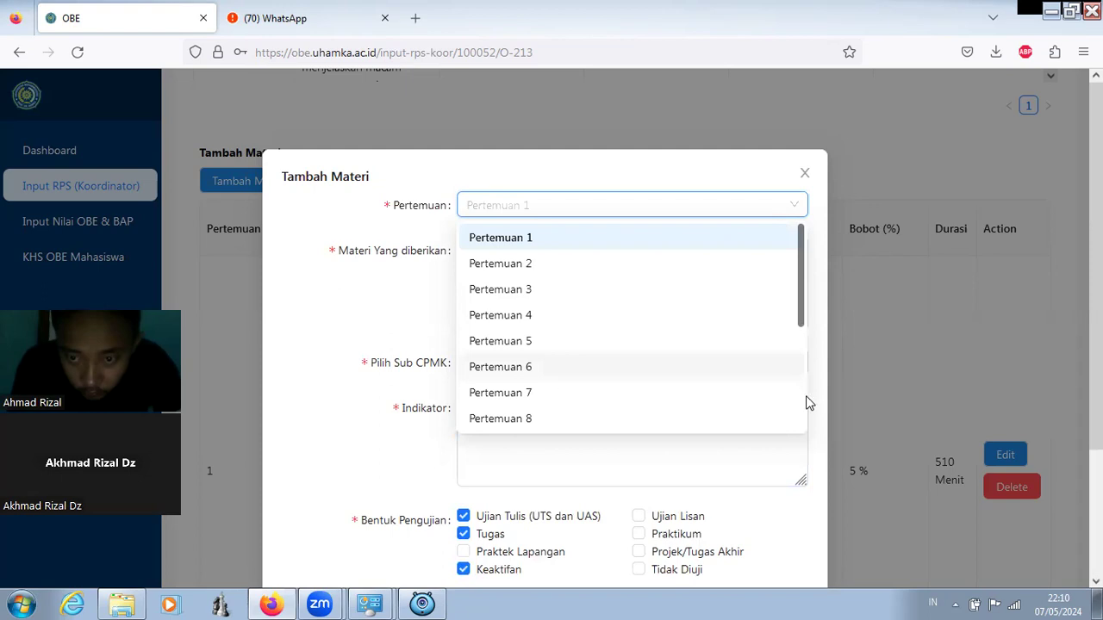
{"action": "left_click", "coordinate": [558, 237]}
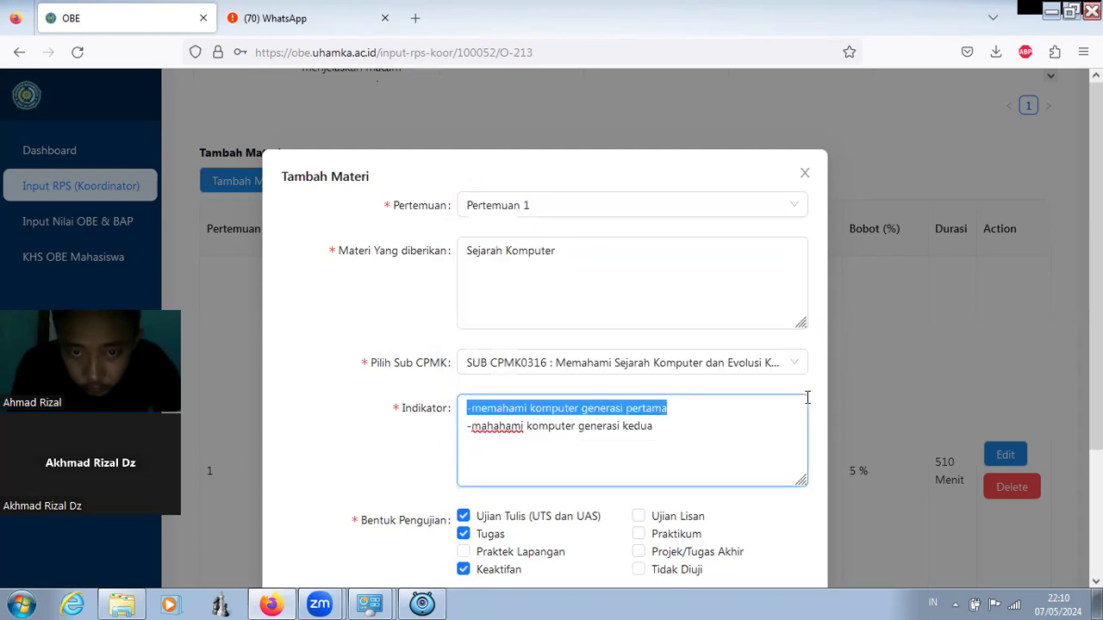
Step: Assign the Sejarah Komputer material to Pertemuan 15 and add it to the Materi table
{"action": "left_click", "coordinate": [551, 210]}
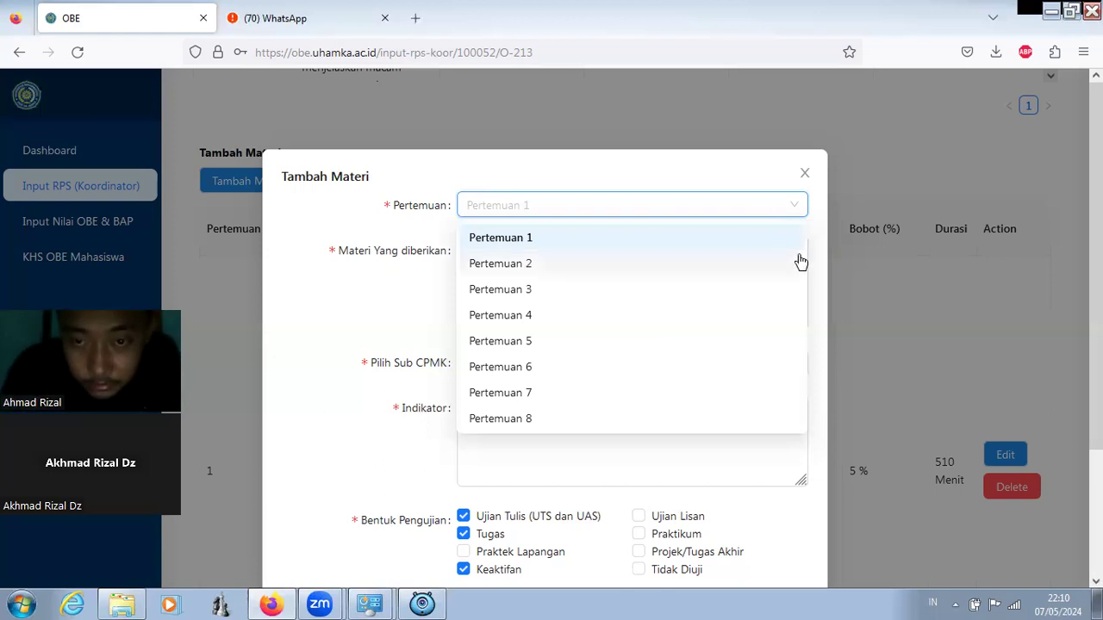
{"action": "key", "text": "ctrl+minus"}
{"action": "key", "text": "ctrl+minus"}
{"action": "key", "text": "ctrl+minus"}
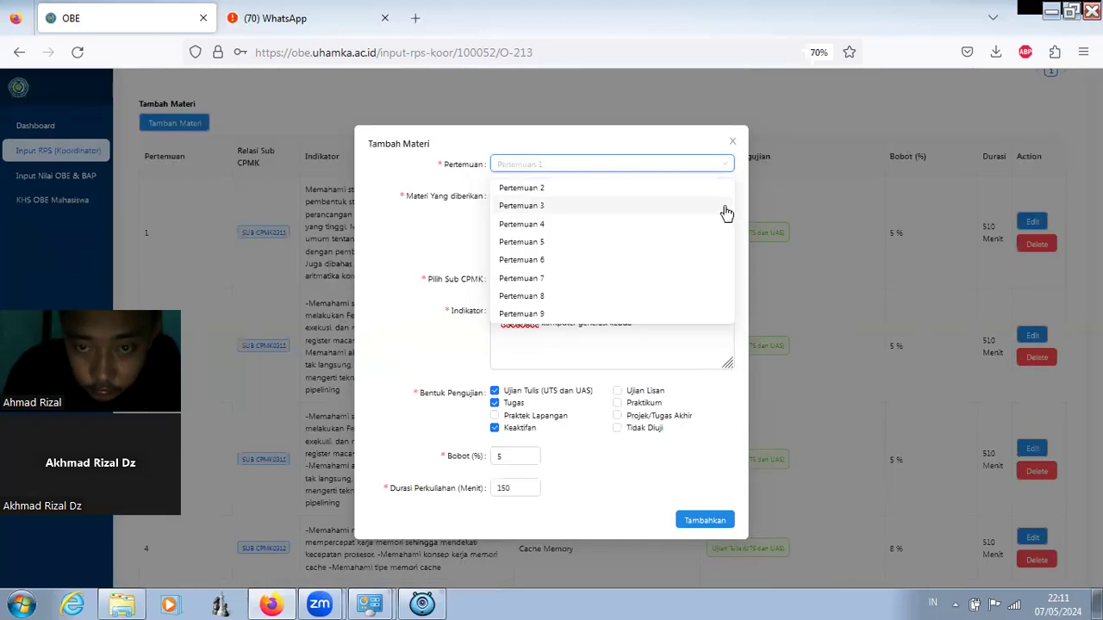
{"action": "left_click", "coordinate": [725, 207]}
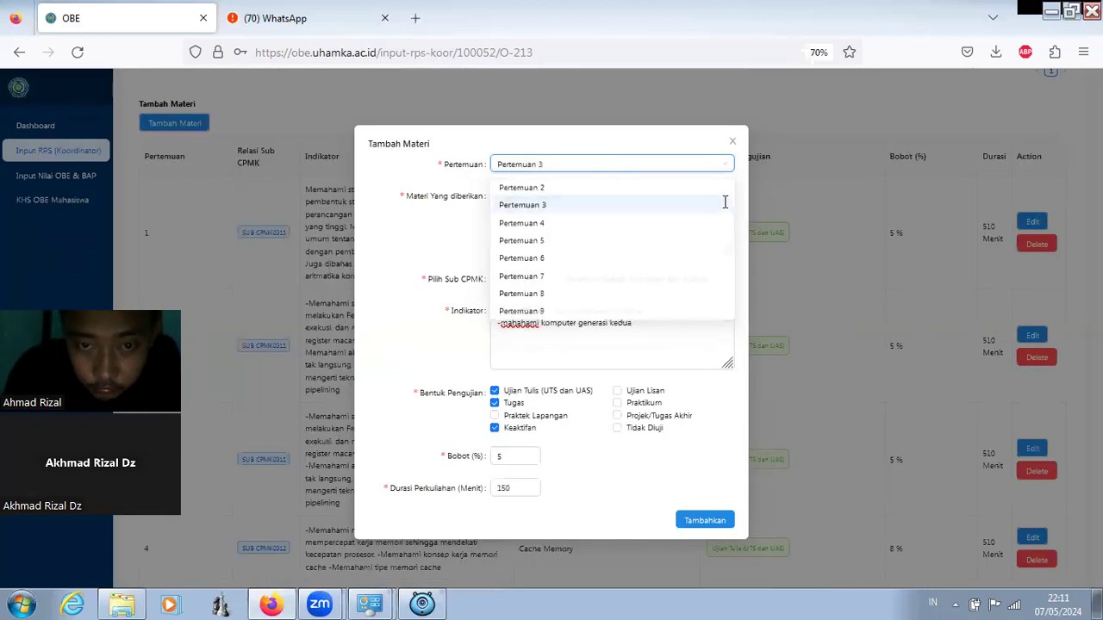
{"action": "left_click", "coordinate": [570, 168]}
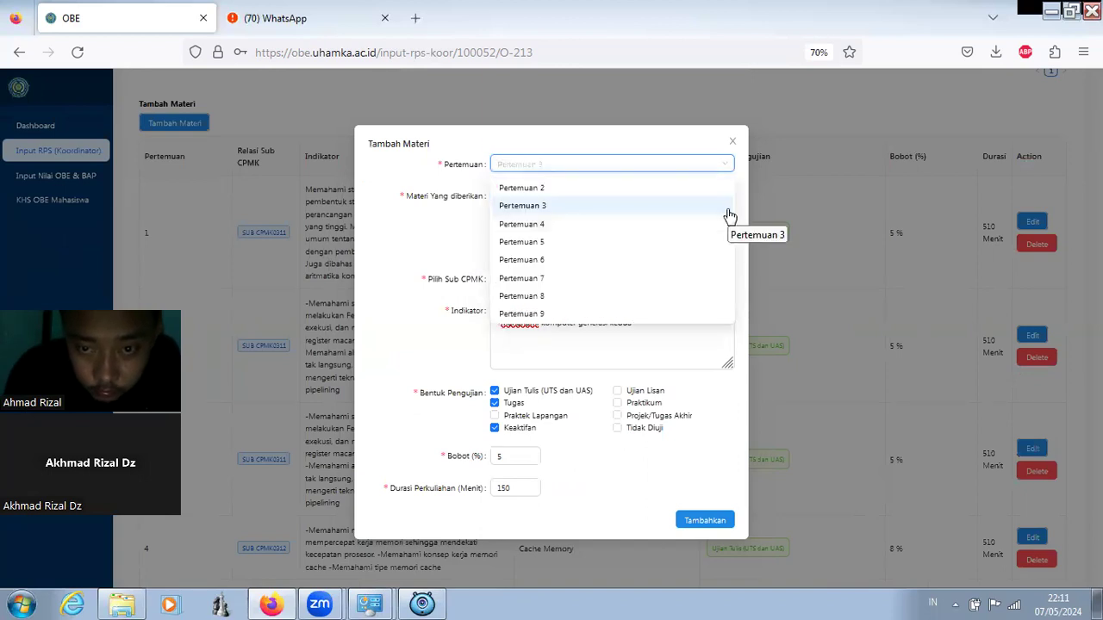
{"action": "scroll", "coordinate": [729, 214], "scroll_direction": "down", "scroll_amount": 1}
{"action": "scroll", "coordinate": [729, 215], "scroll_direction": "down", "scroll_amount": 3}
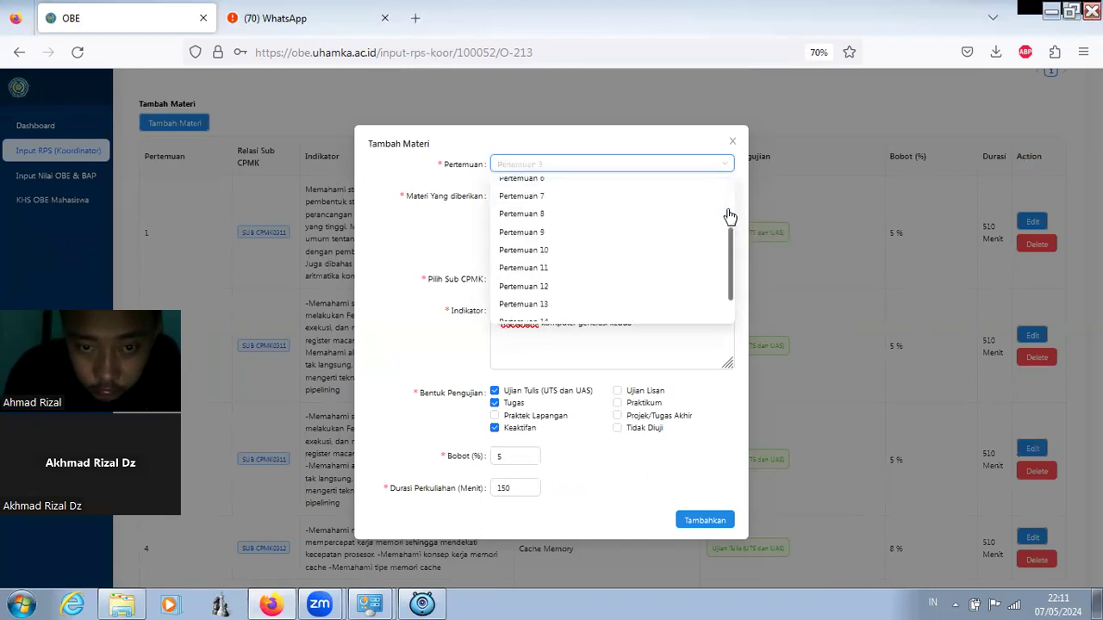
{"action": "scroll", "coordinate": [729, 215], "scroll_direction": "down", "scroll_amount": 1}
{"action": "scroll", "coordinate": [729, 215], "scroll_direction": "down", "scroll_amount": 2}
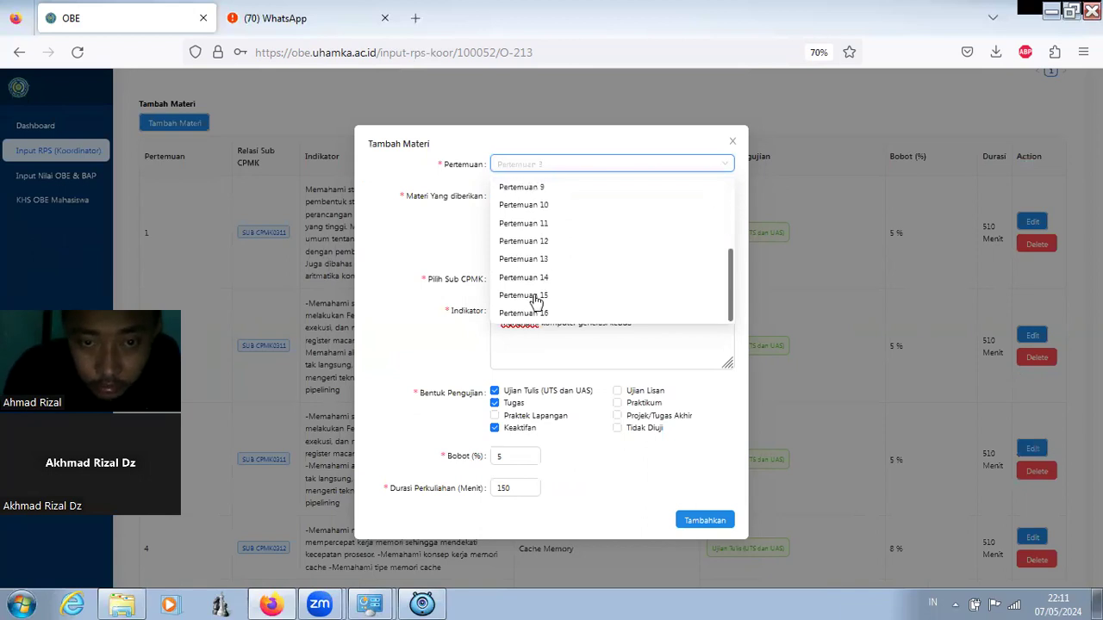
{"action": "left_click", "coordinate": [532, 295]}
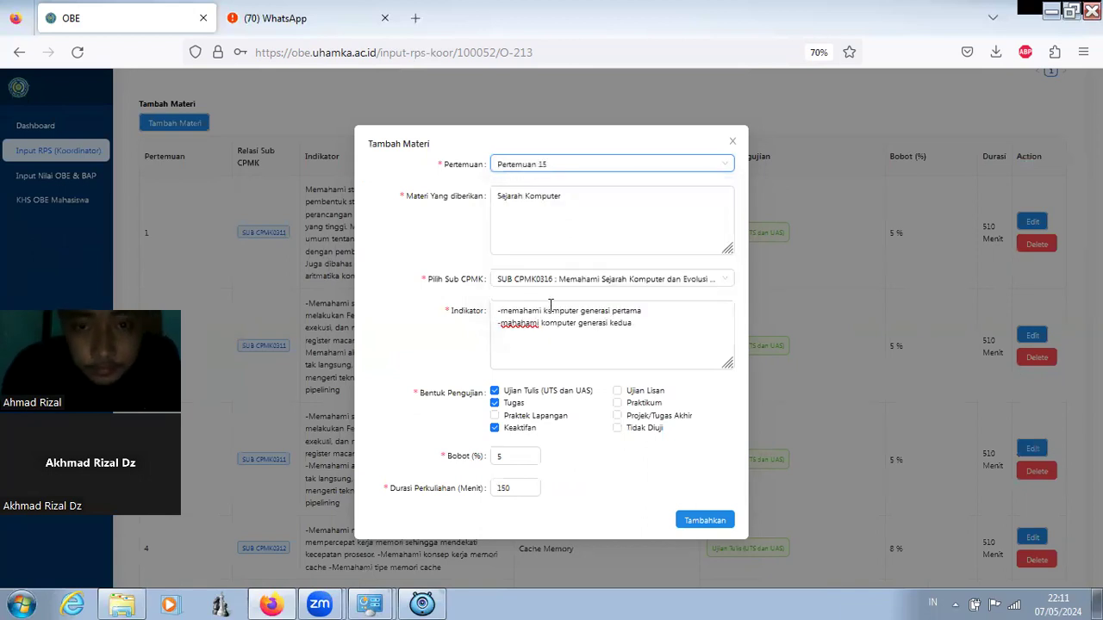
{"action": "left_click", "coordinate": [697, 522]}
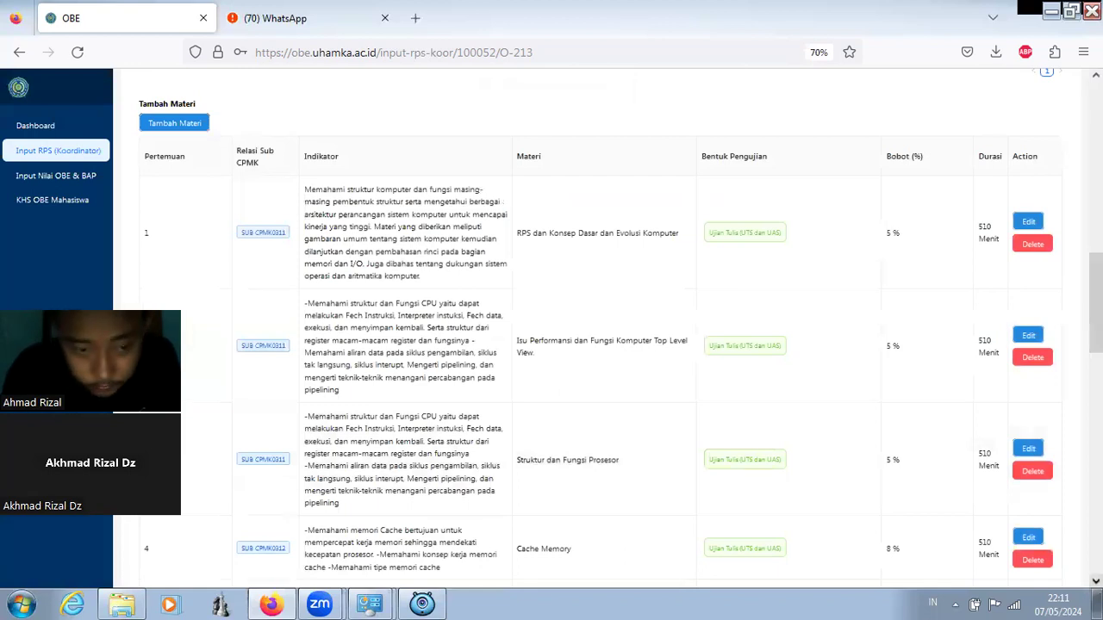
Step: Review the Materi table through its second page, checking the Sejarah Komputer entry for meeting 15 and the total weight
{"action": "scroll", "coordinate": [595, 327], "scroll_direction": "down", "scroll_amount": 3}
{"action": "scroll", "coordinate": [595, 327], "scroll_direction": "down", "scroll_amount": 5}
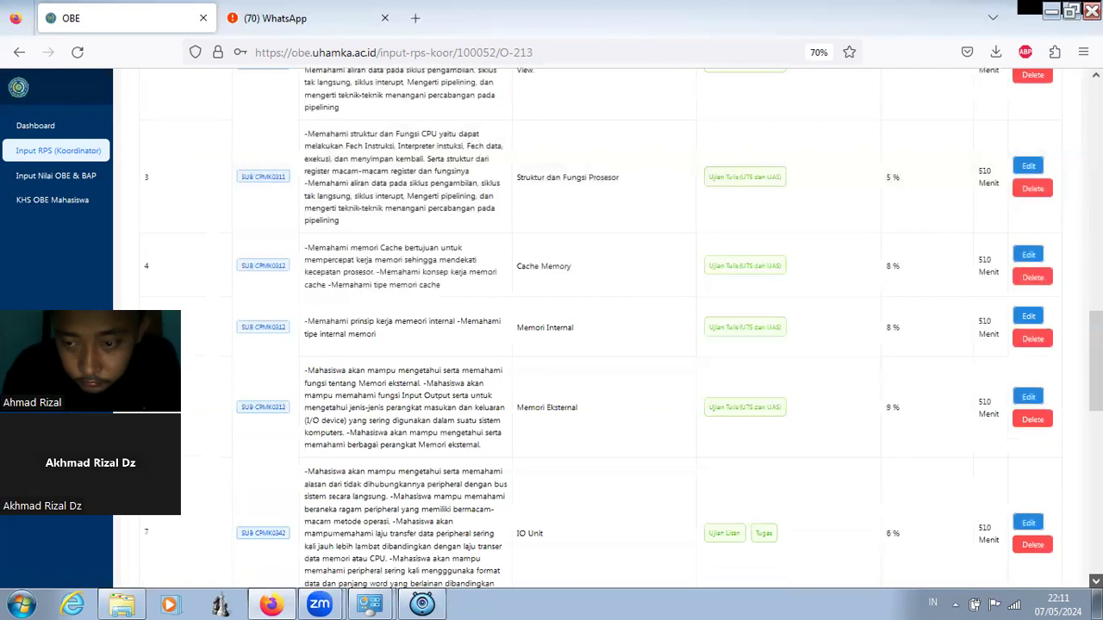
{"action": "scroll", "coordinate": [595, 328], "scroll_direction": "down", "scroll_amount": 3}
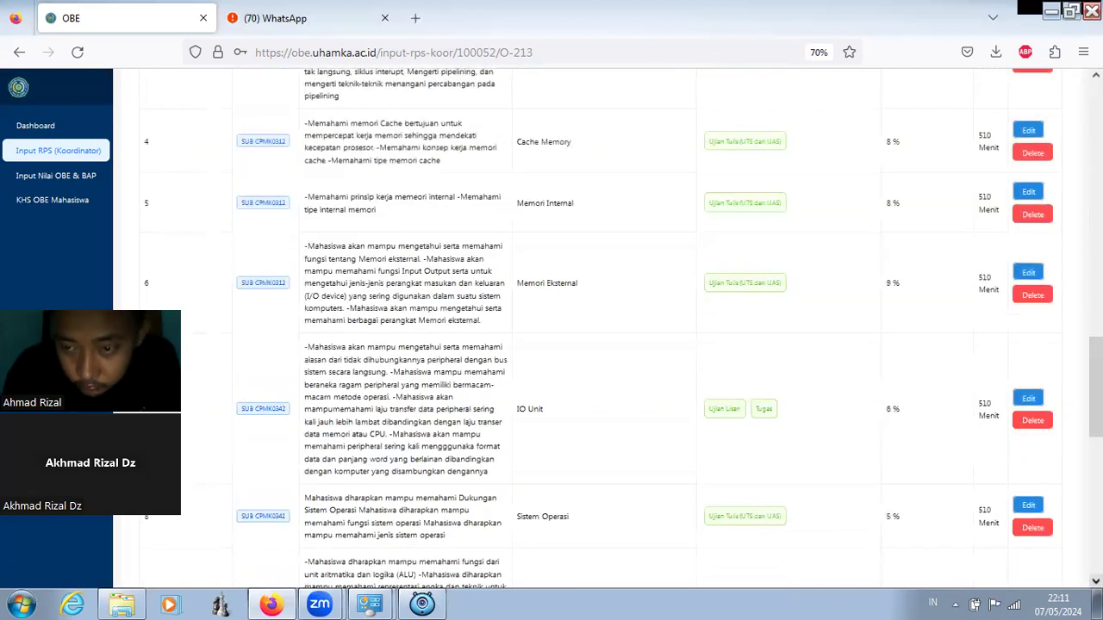
{"action": "scroll", "coordinate": [655, 271], "scroll_direction": "down", "scroll_amount": 1}
{"action": "scroll", "coordinate": [656, 271], "scroll_direction": "down", "scroll_amount": 3}
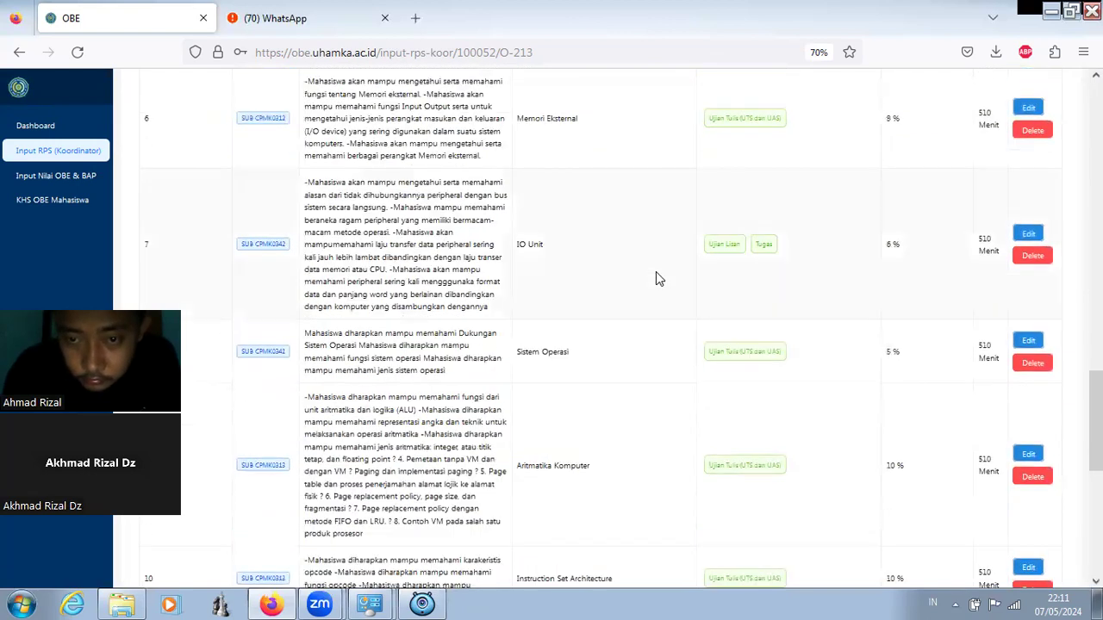
{"action": "scroll", "coordinate": [656, 272], "scroll_direction": "up", "scroll_amount": 1}
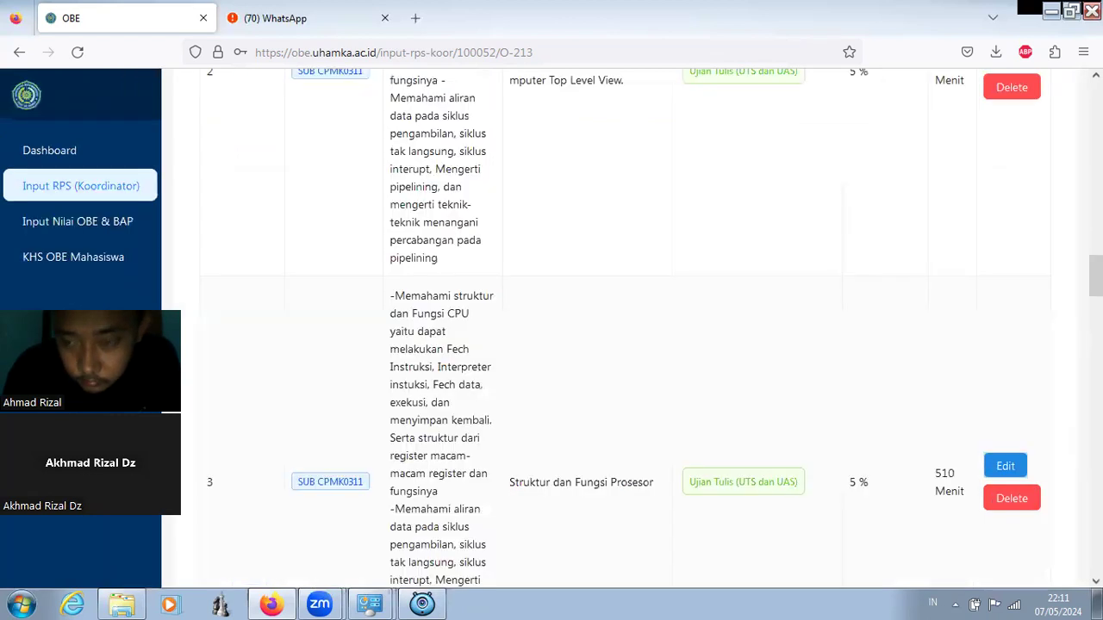
{"action": "scroll", "coordinate": [656, 272], "scroll_direction": "down", "scroll_amount": 2}
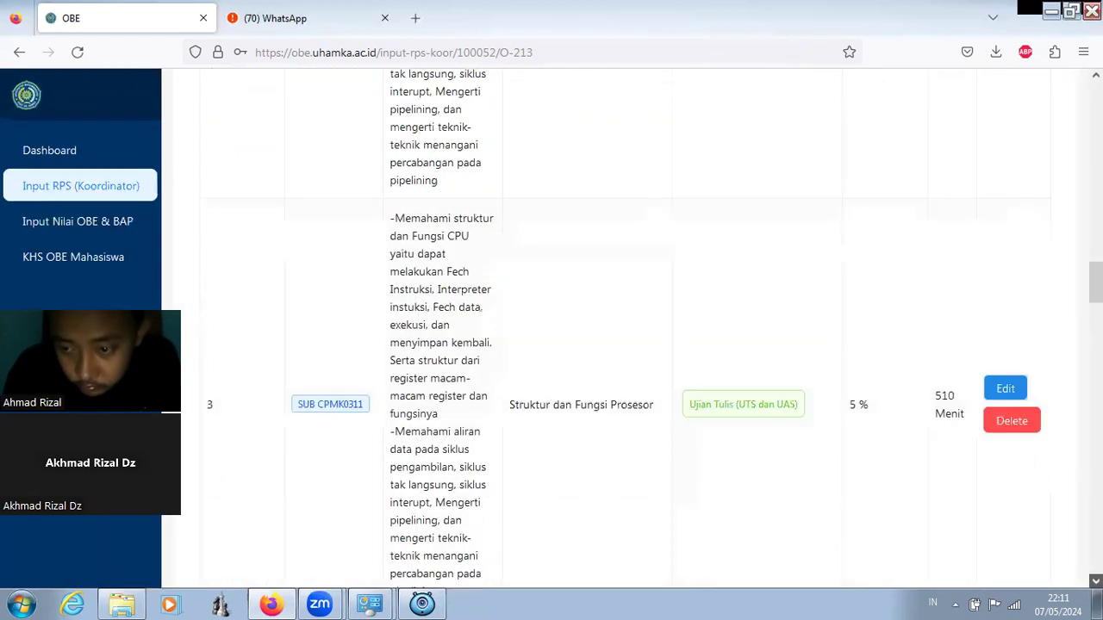
{"action": "scroll", "coordinate": [619, 328], "scroll_direction": "down", "scroll_amount": 3}
{"action": "scroll", "coordinate": [619, 328], "scroll_direction": "down", "scroll_amount": 12}
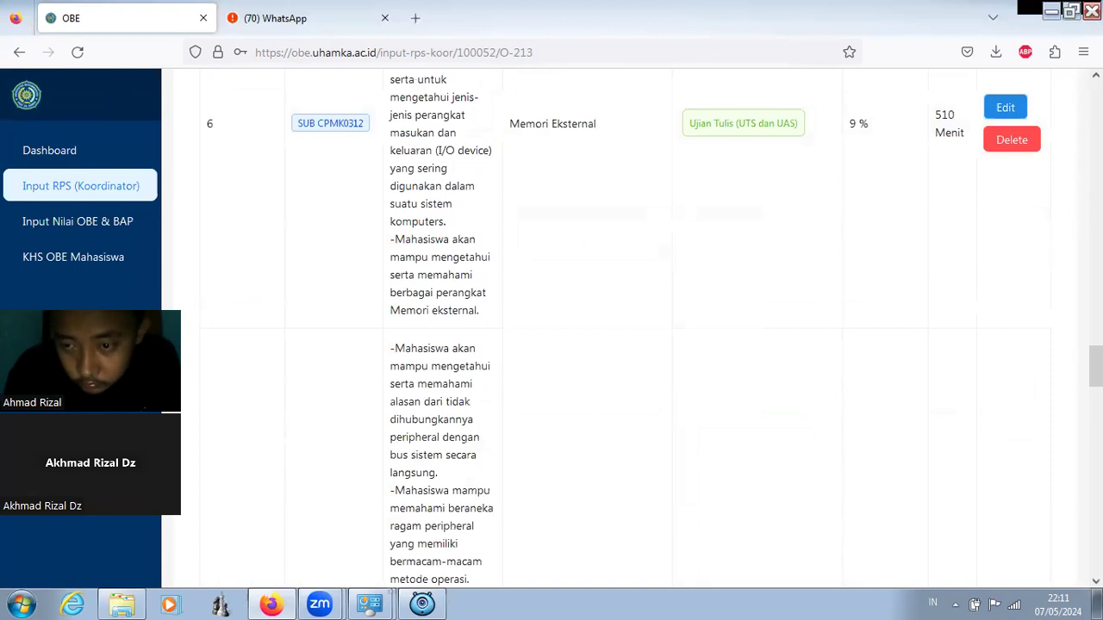
{"action": "scroll", "coordinate": [1051, 550], "scroll_direction": "down", "scroll_amount": 15}
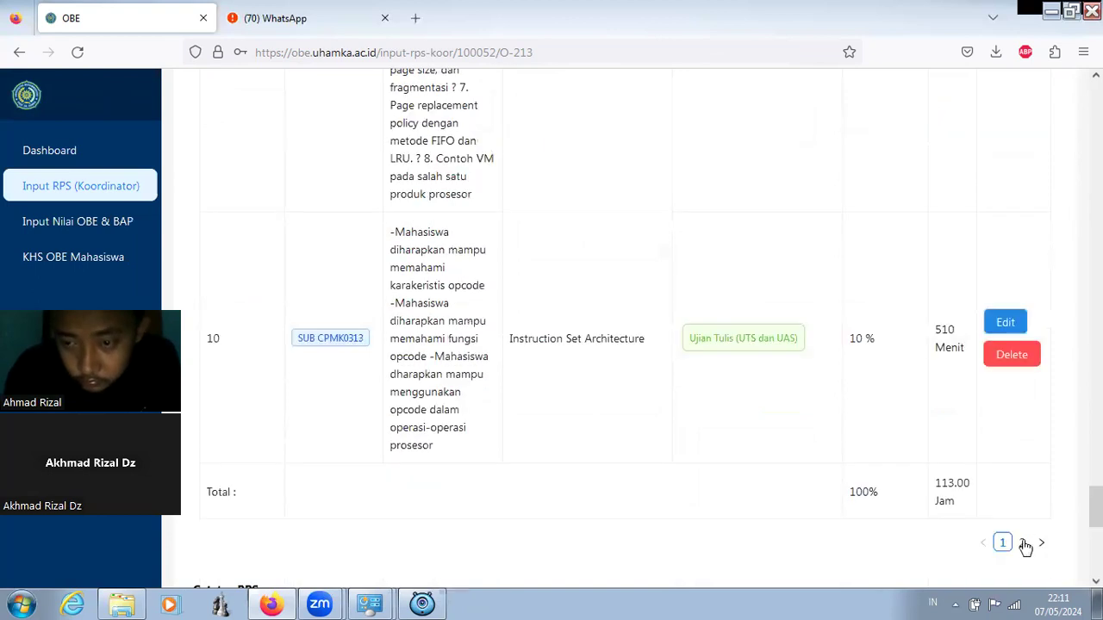
{"action": "scroll", "coordinate": [1024, 547], "scroll_direction": "down", "scroll_amount": 10}
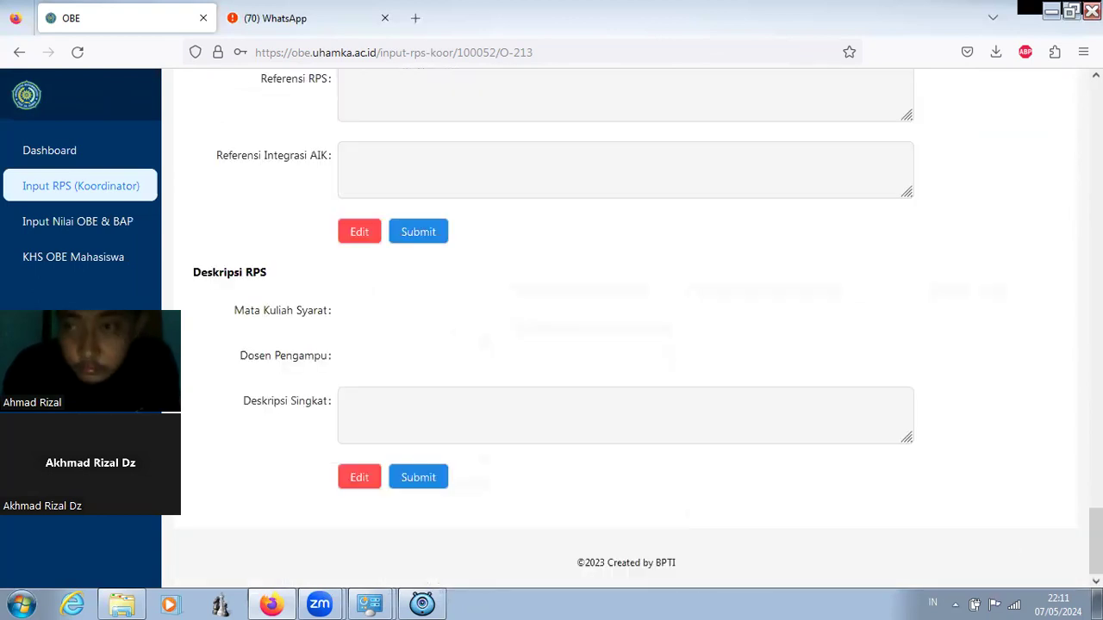
{"action": "scroll", "coordinate": [624, 328], "scroll_direction": "up", "scroll_amount": 1}
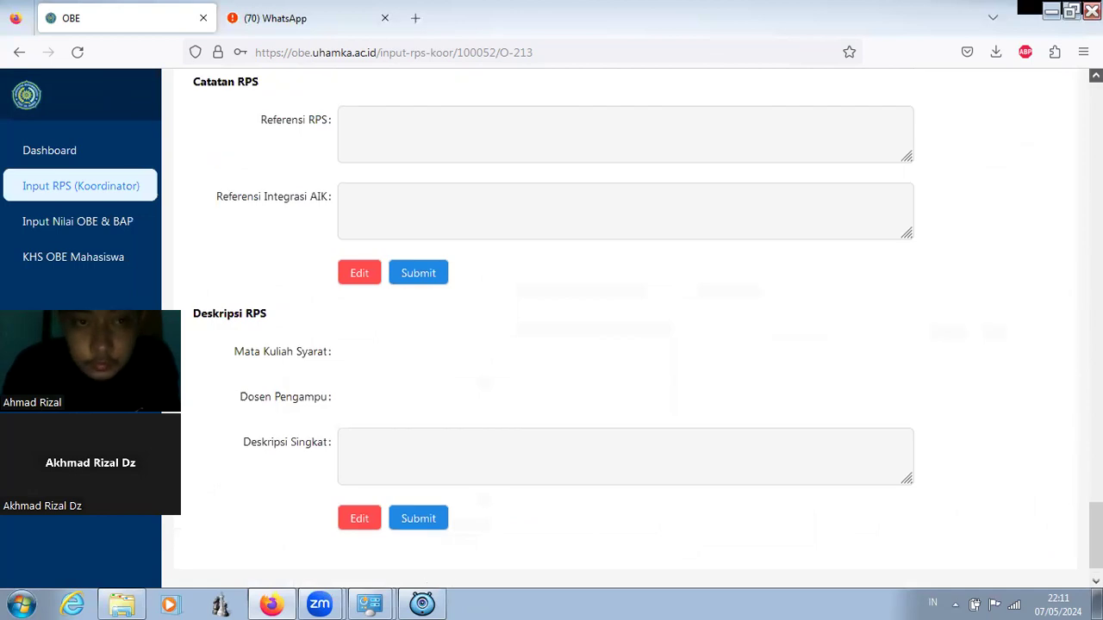
{"action": "scroll", "coordinate": [625, 327], "scroll_direction": "up", "scroll_amount": 4}
{"action": "scroll", "coordinate": [624, 328], "scroll_direction": "up", "scroll_amount": 6}
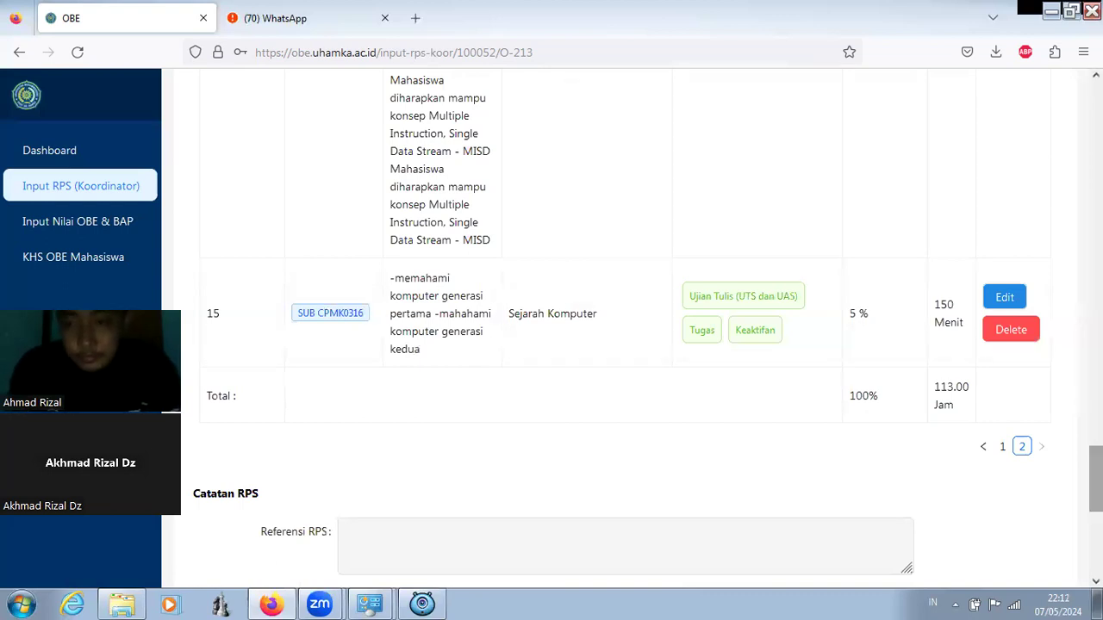
{"action": "left_click_drag", "start_coordinate": [1096, 479], "coordinate": [1096, 140]}
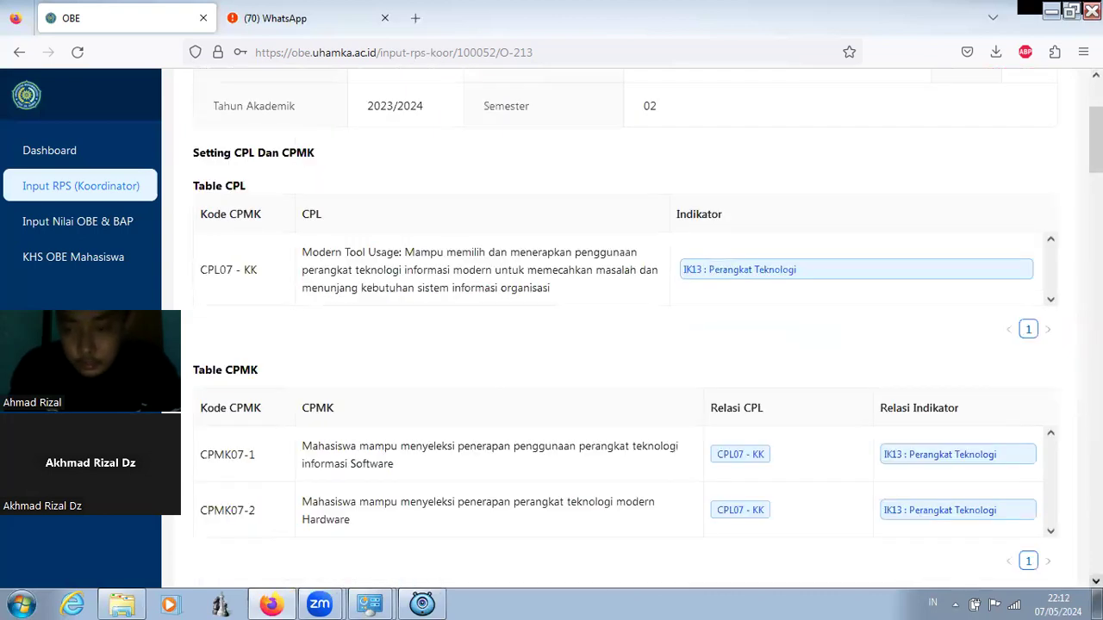
{"action": "left_click", "coordinate": [1096, 582]}
{"action": "left_click", "coordinate": [1096, 581]}
{"action": "left_click", "coordinate": [1096, 582]}
{"action": "left_click", "coordinate": [1096, 582]}
{"action": "left_click", "coordinate": [1096, 582]}
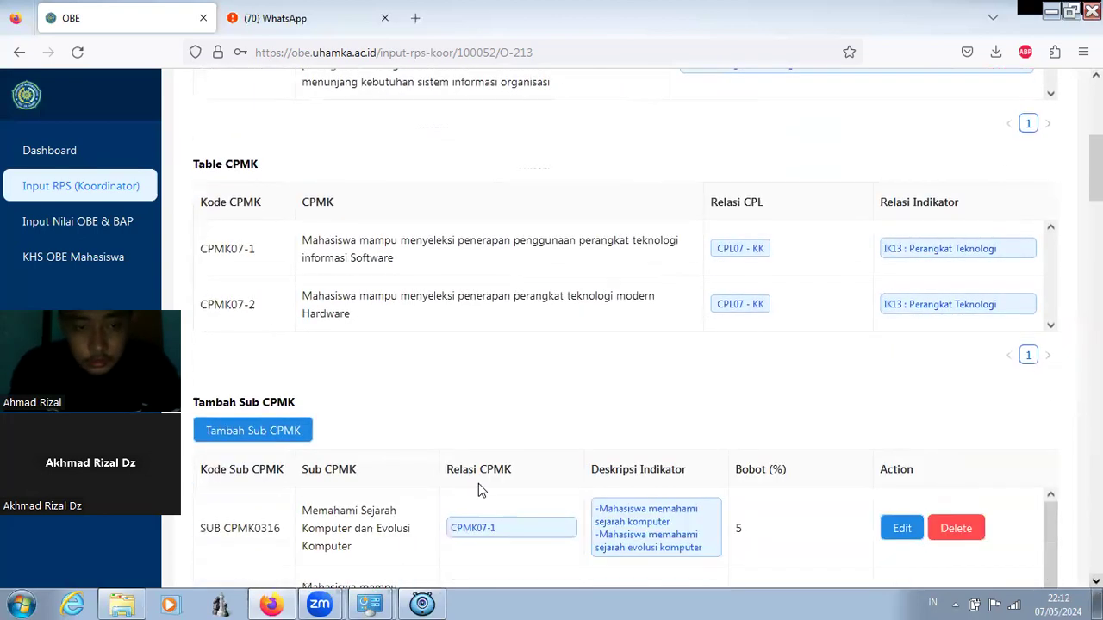
{"action": "left_click", "coordinate": [293, 433]}
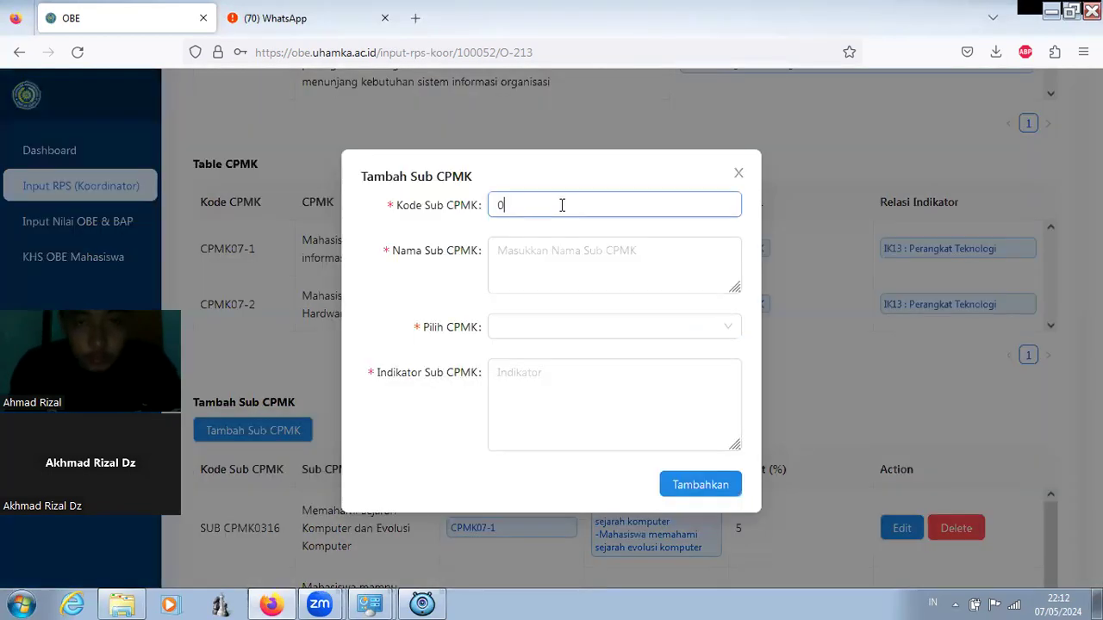
{"action": "type", "text": "p"}
{"action": "key", "text": "BackSpace"}
{"action": "key", "text": "BackSpace"}
{"action": "type", "text": "1"}
{"action": "key", "text": "BackSpace"}
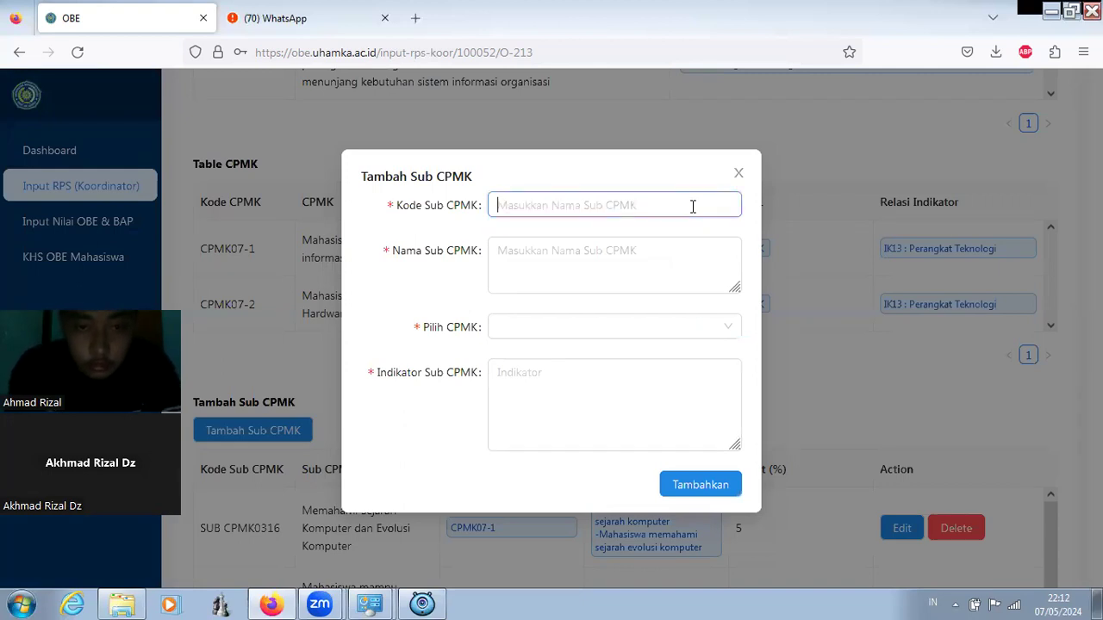
{"action": "type", "text": "16"}
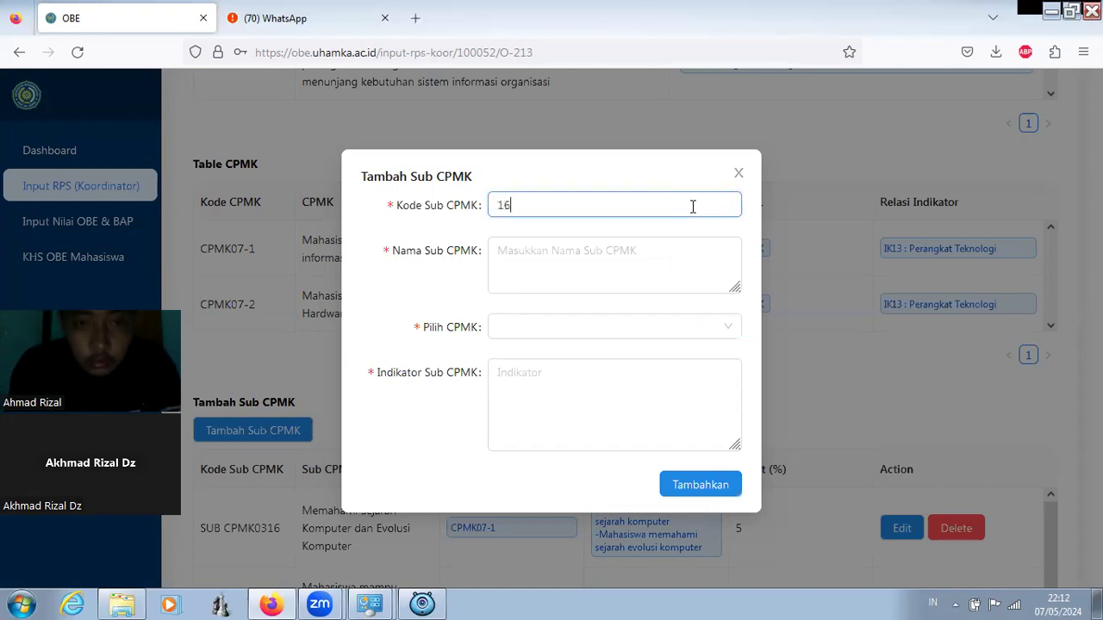
{"action": "left_click", "coordinate": [610, 259]}
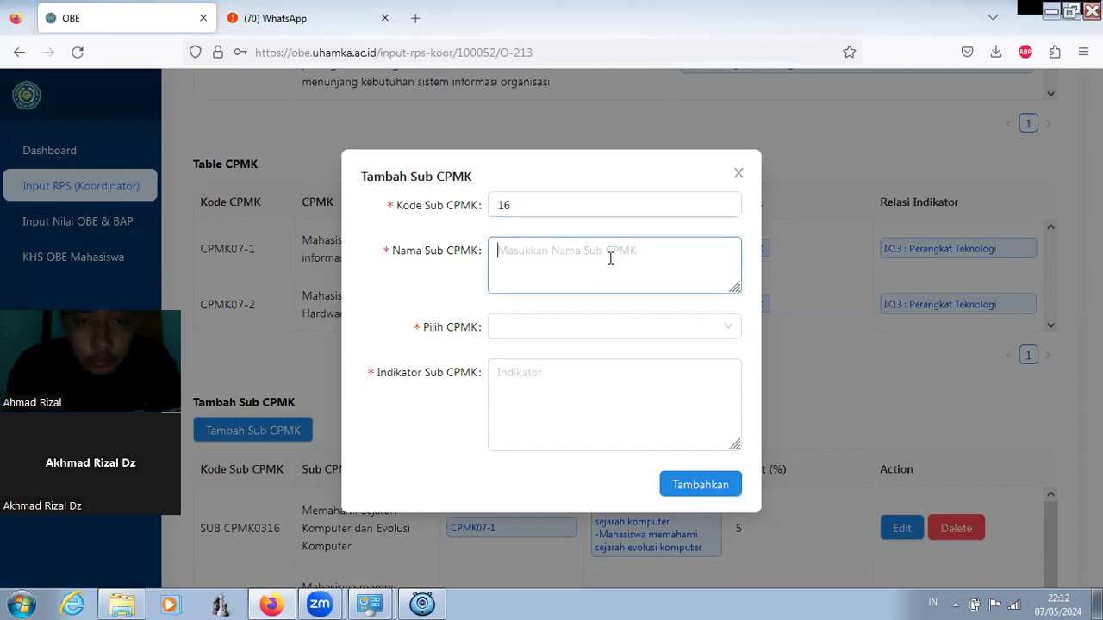
{"action": "type", "text": "-Memahami Evolu"}
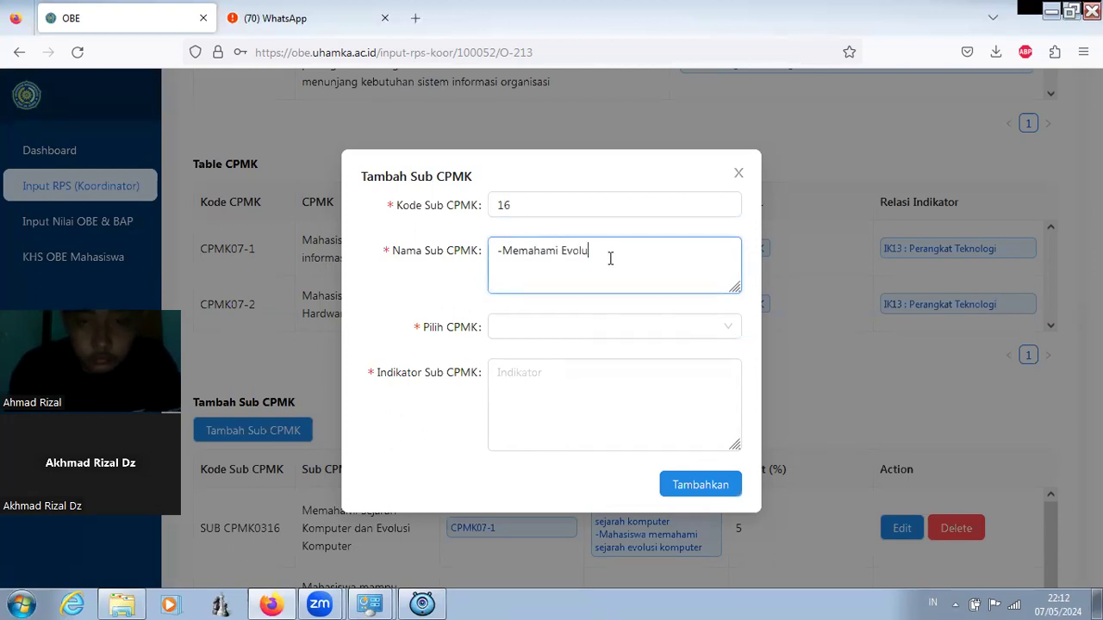
{"action": "type", "text": "si Komputer"}
{"action": "left_click", "coordinate": [573, 329]}
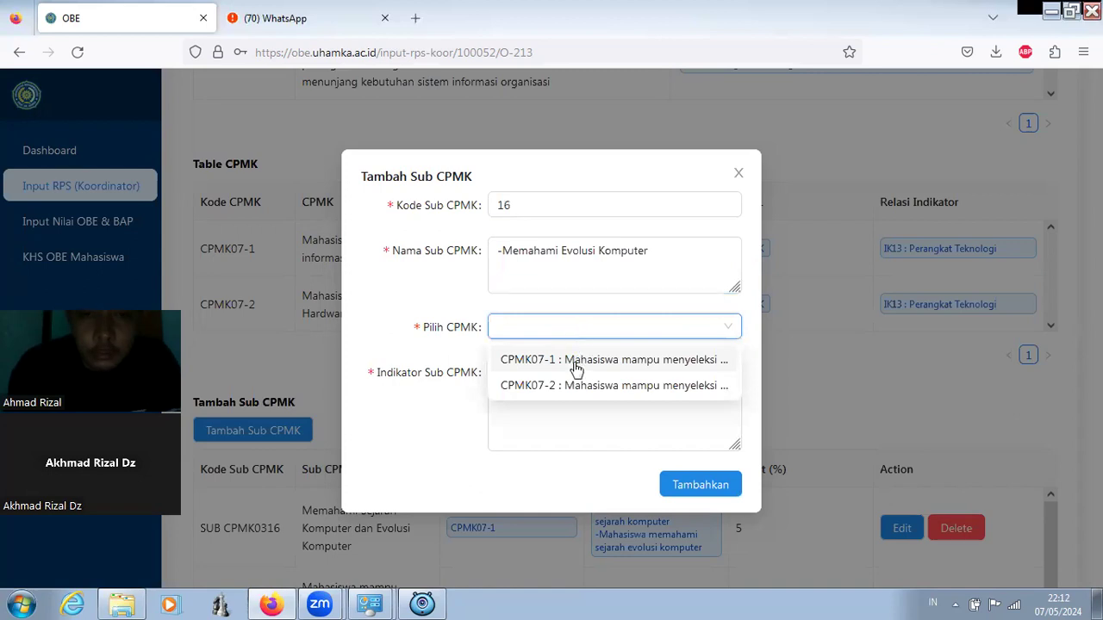
{"action": "left_click", "coordinate": [739, 175]}
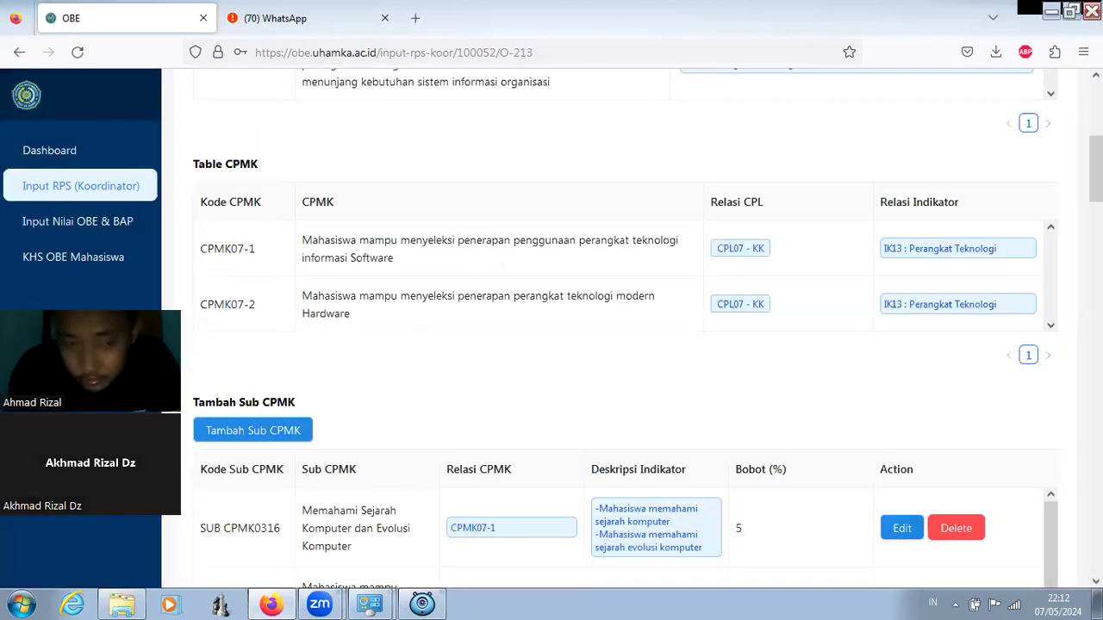
Step: Start a new material entry below the Sub CPMK table and assign it to Pertemuan 16
{"action": "scroll", "coordinate": [603, 345], "scroll_direction": "down", "scroll_amount": 2}
{"action": "scroll", "coordinate": [621, 345], "scroll_direction": "down", "scroll_amount": 3}
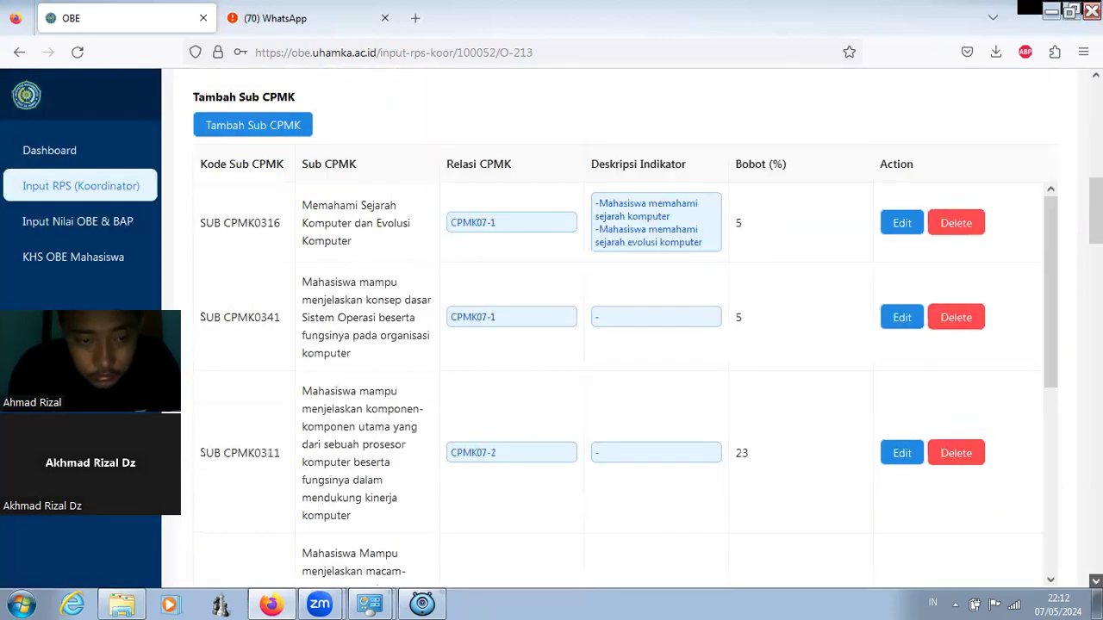
{"action": "scroll", "coordinate": [202, 427], "scroll_direction": "down", "scroll_amount": 3}
{"action": "scroll", "coordinate": [215, 388], "scroll_direction": "down", "scroll_amount": 2}
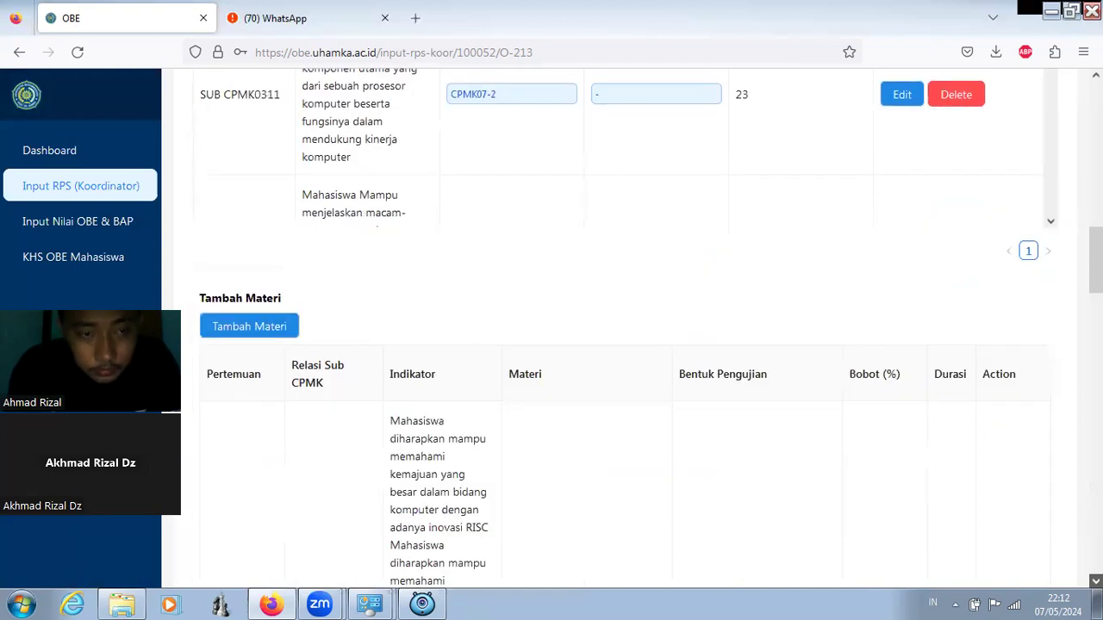
{"action": "scroll", "coordinate": [249, 293], "scroll_direction": "down", "scroll_amount": 1}
{"action": "left_click", "coordinate": [245, 279]}
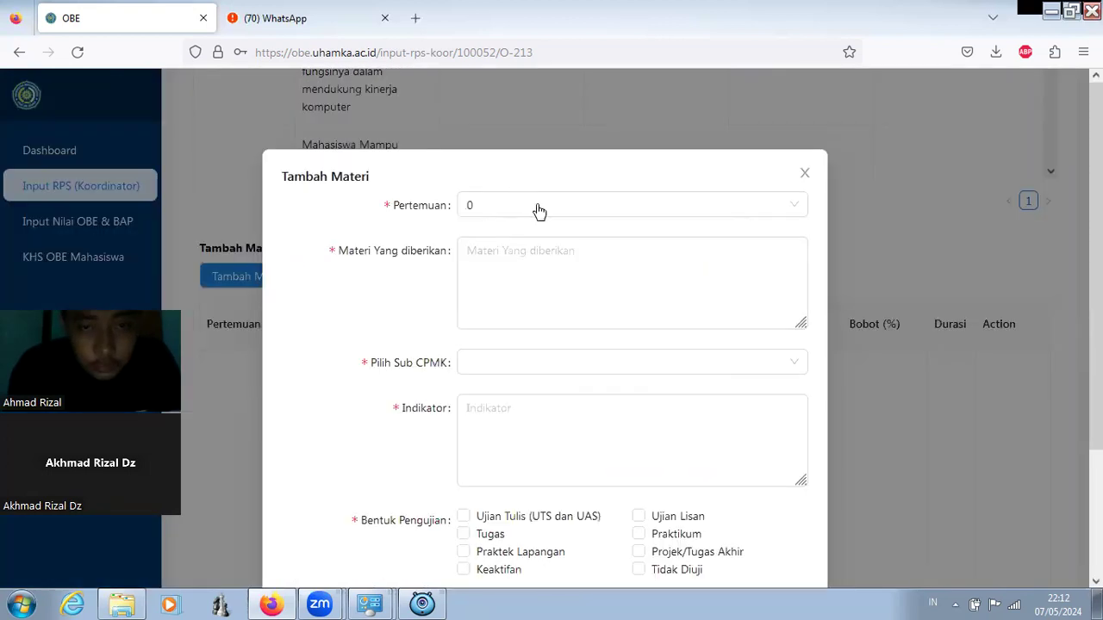
{"action": "left_click", "coordinate": [538, 211]}
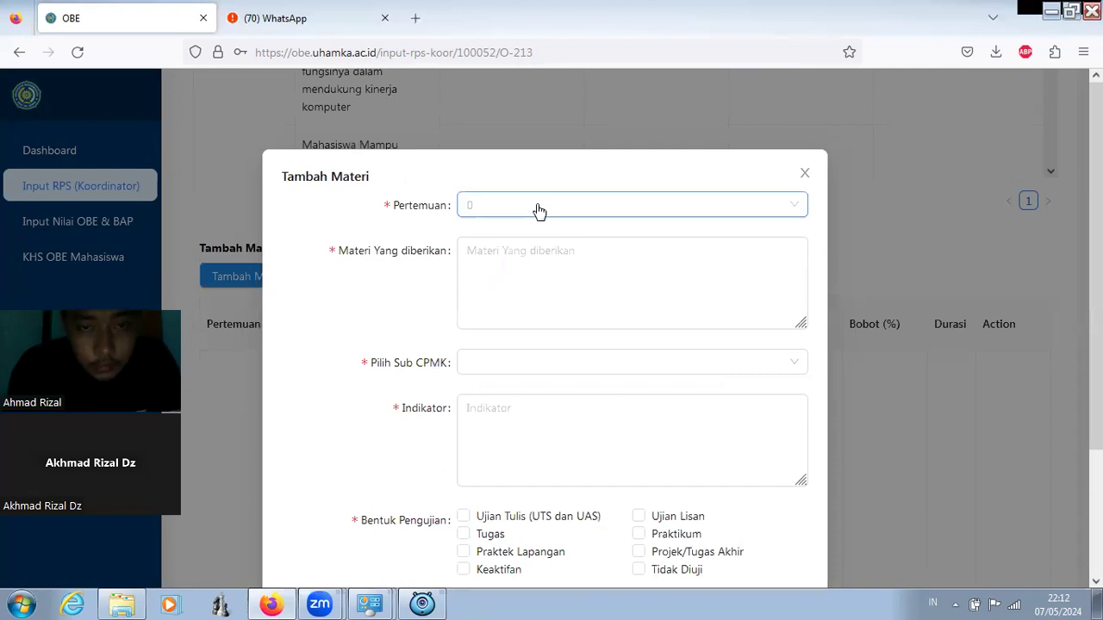
{"action": "scroll", "coordinate": [496, 429], "scroll_direction": "down", "scroll_amount": 3}
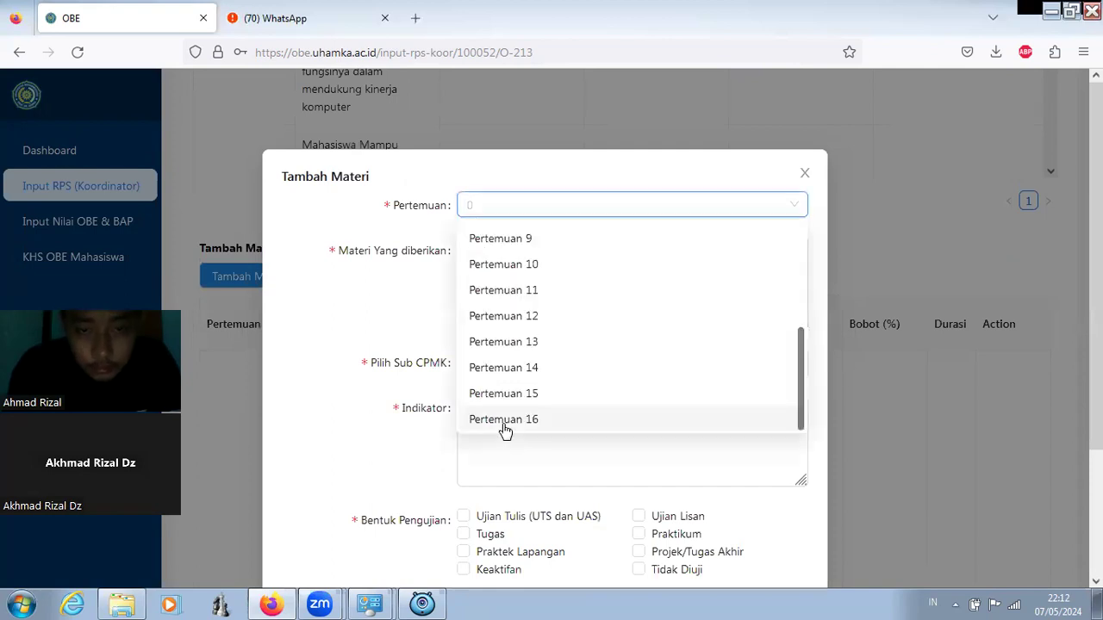
{"action": "left_click", "coordinate": [505, 424]}
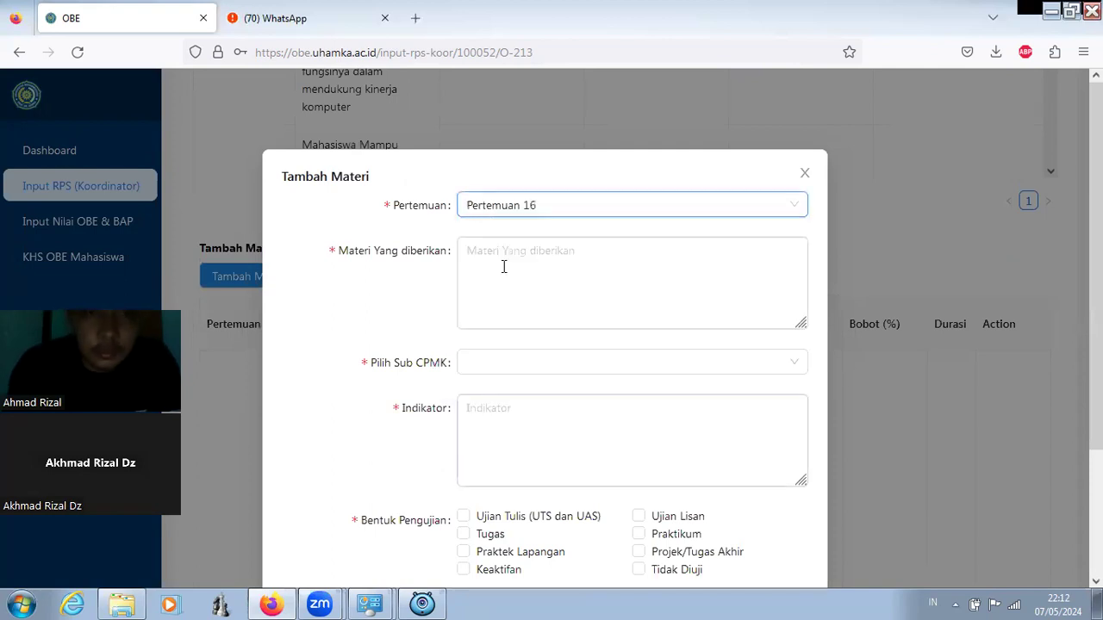
Step: Enter "-Memahami Evolusi Komputer" as the material given and link it to SUB CPMK0316
{"action": "left_click", "coordinate": [504, 267]}
{"action": "type", "text": "-"}
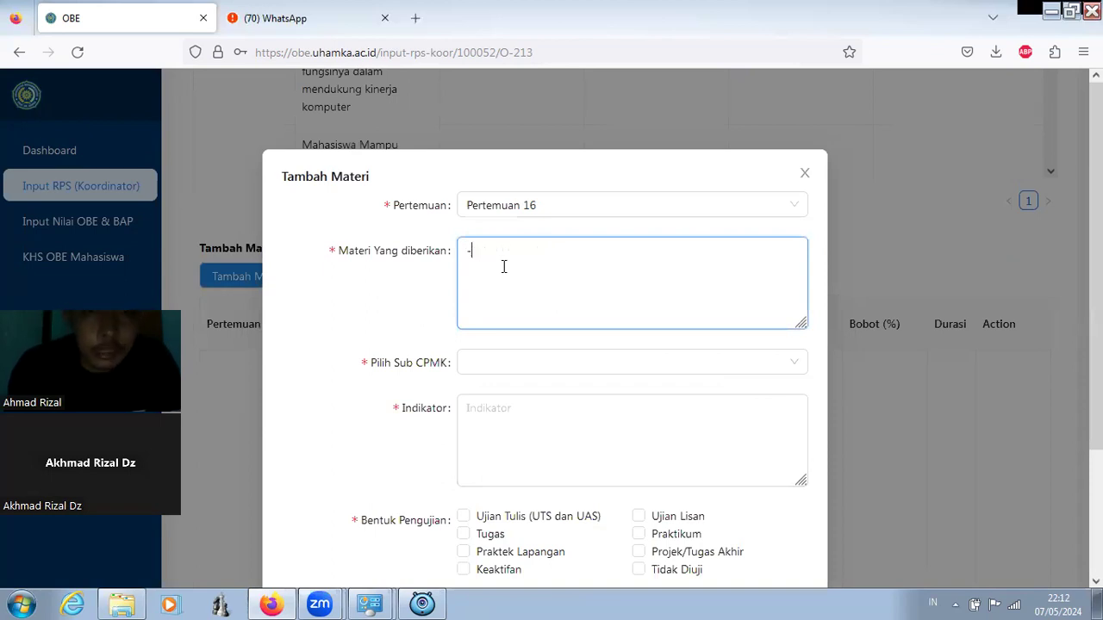
{"action": "type", "text": "Memaham"}
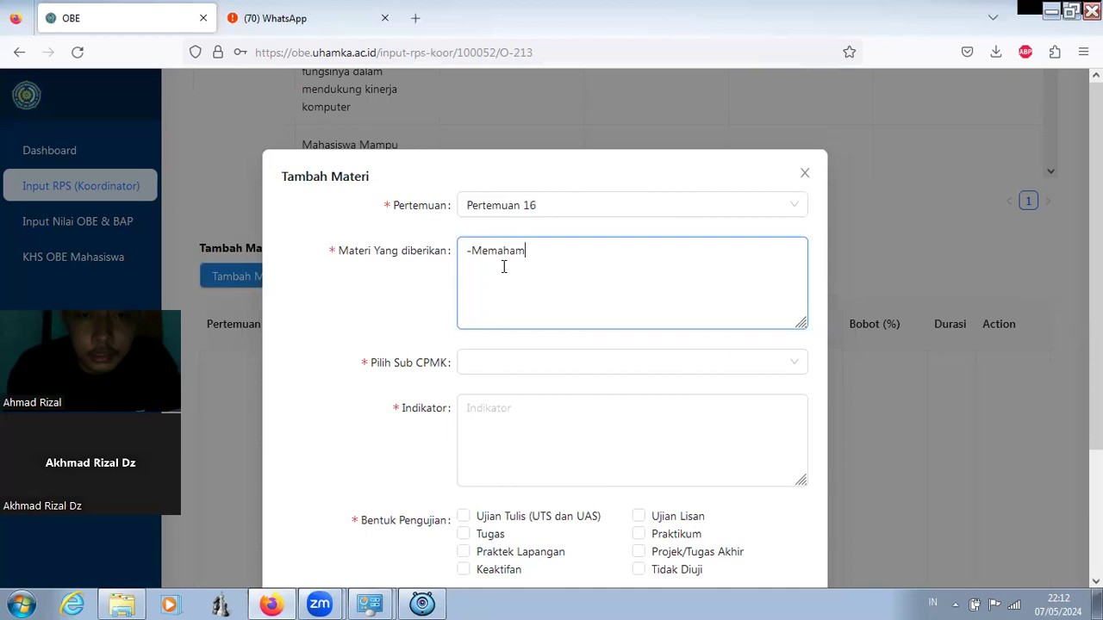
{"action": "type", "text": "i e"}
{"action": "key", "text": "BackSpace"}
{"action": "type", "text": "Evolusi Komputer"}
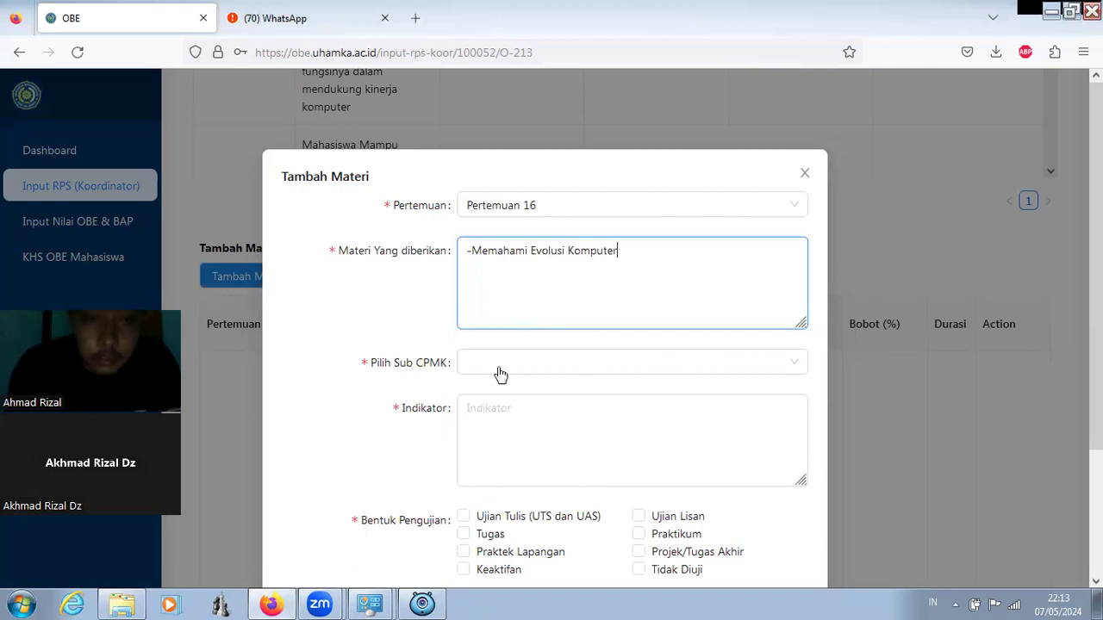
{"action": "left_click", "coordinate": [501, 363]}
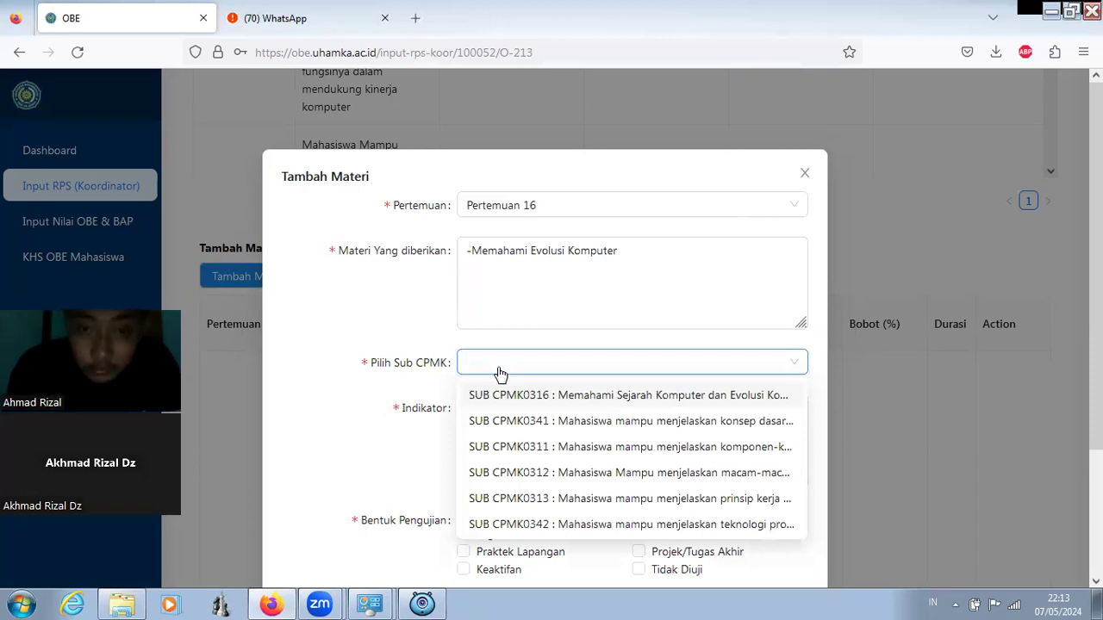
{"action": "left_click", "coordinate": [543, 395]}
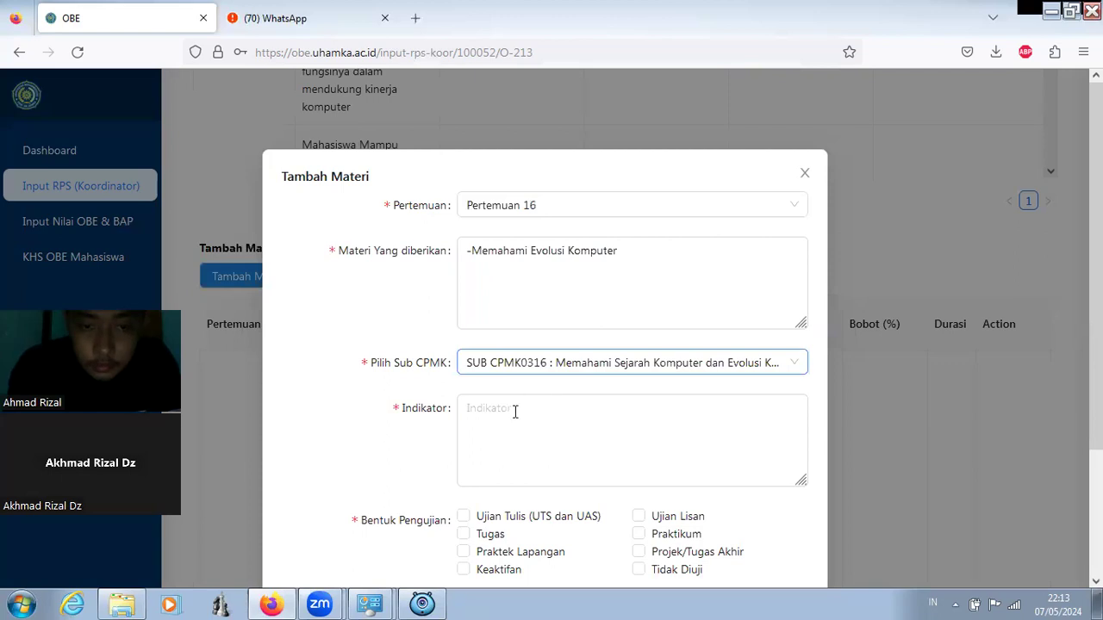
Step: Enter "-Memahami Evolusi Komputer generasi pertama ke geenerasi kedua" as the first indicator of the new material
{"action": "left_click", "coordinate": [515, 411]}
{"action": "type", "text": "-M"}
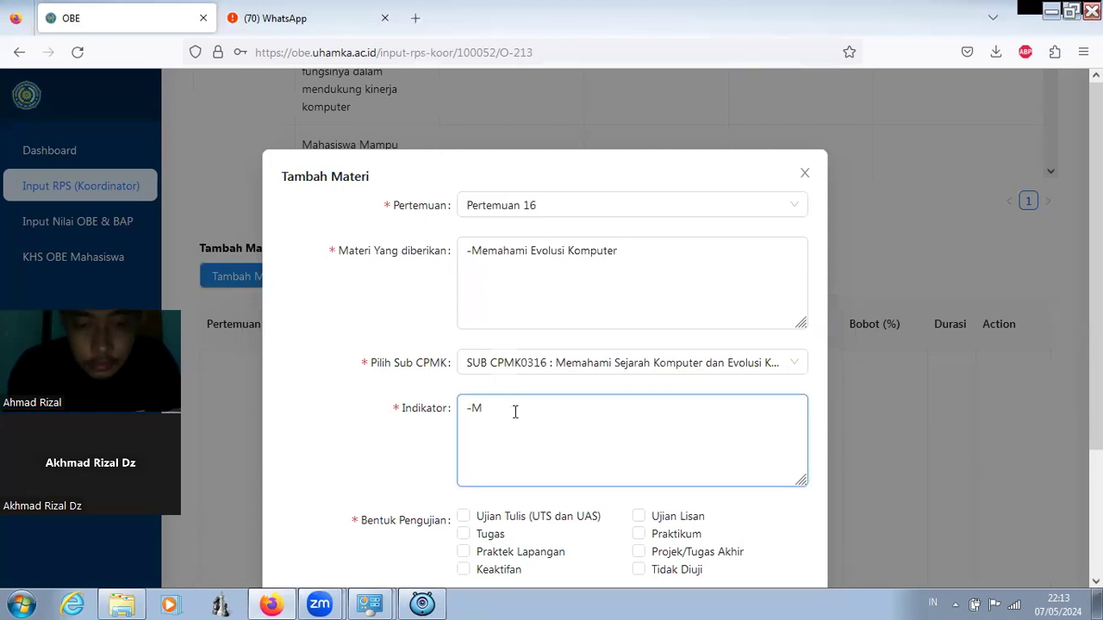
{"action": "type", "text": "emahami "}
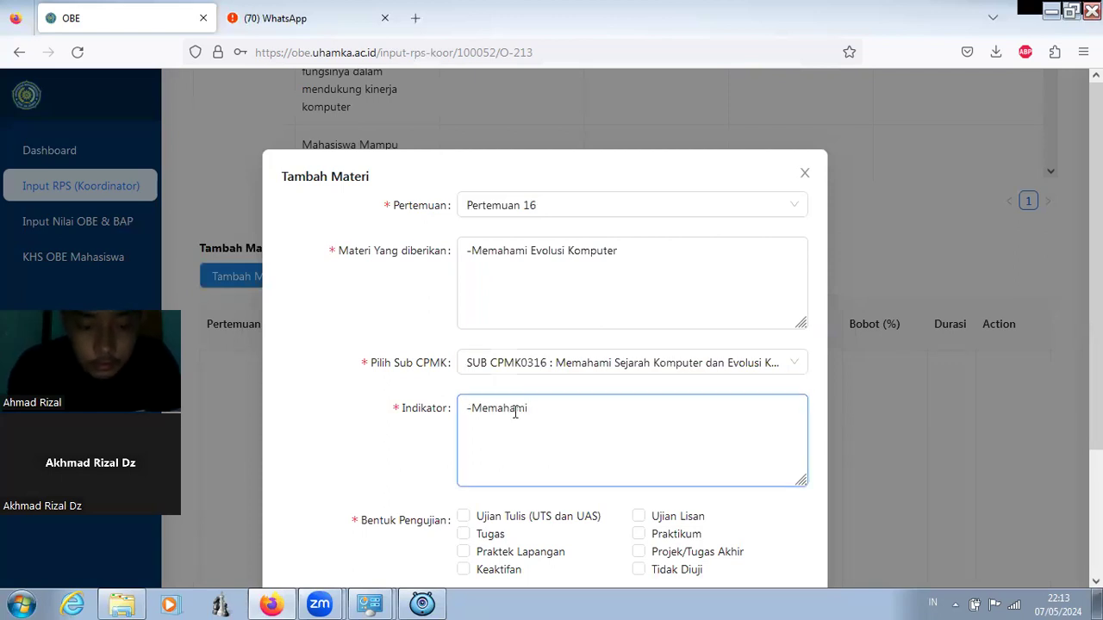
{"action": "type", "text": "Evolusi K"}
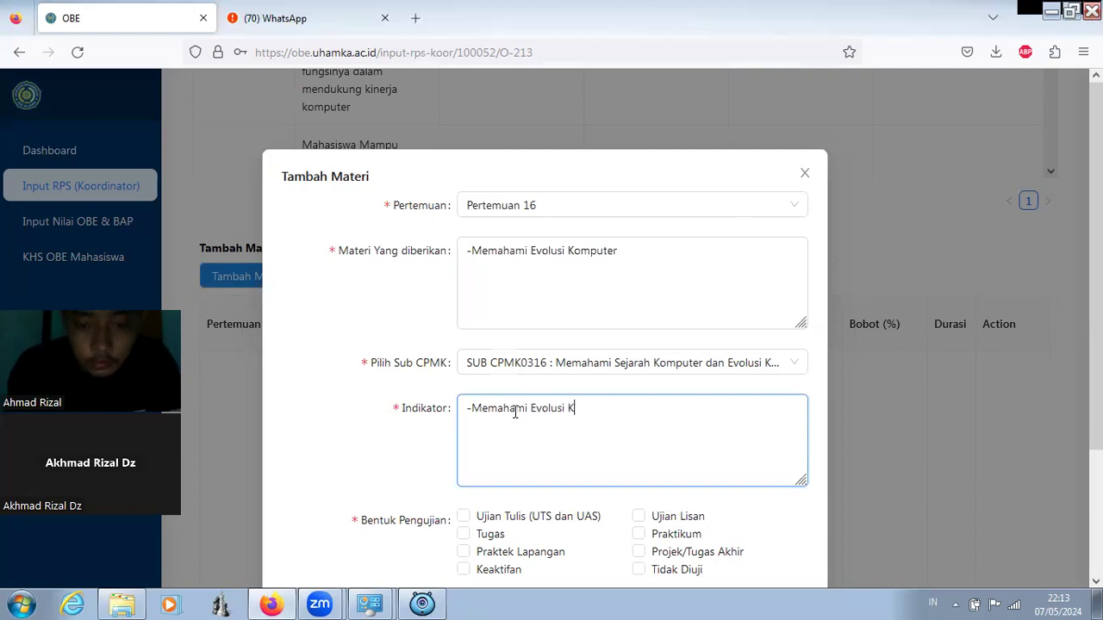
{"action": "type", "text": "omputer g"}
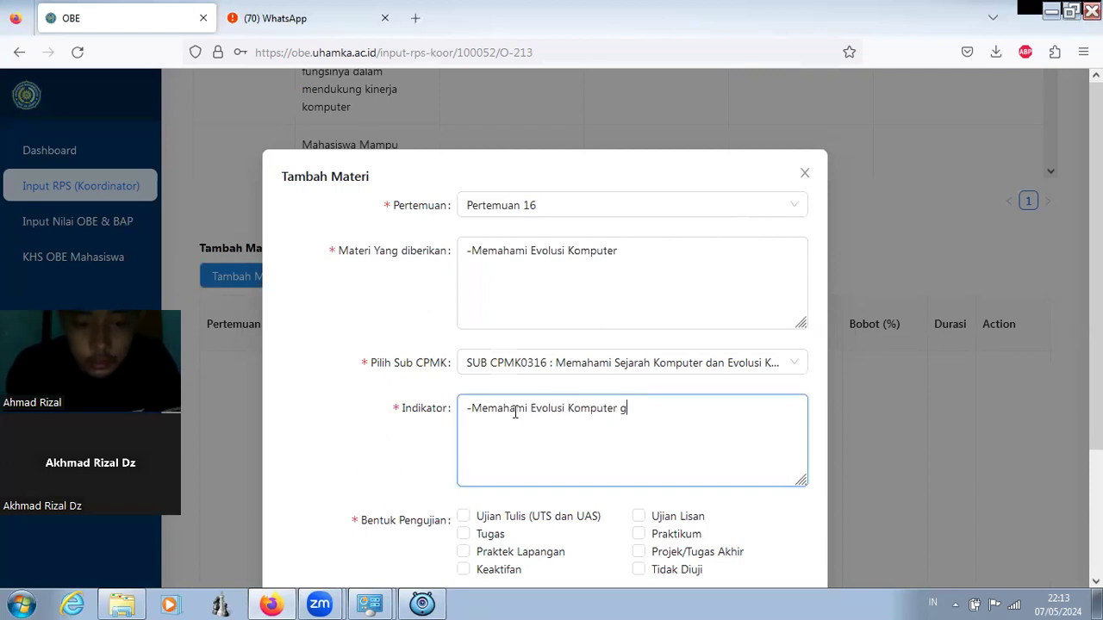
{"action": "type", "text": "enerasi pertama ke "}
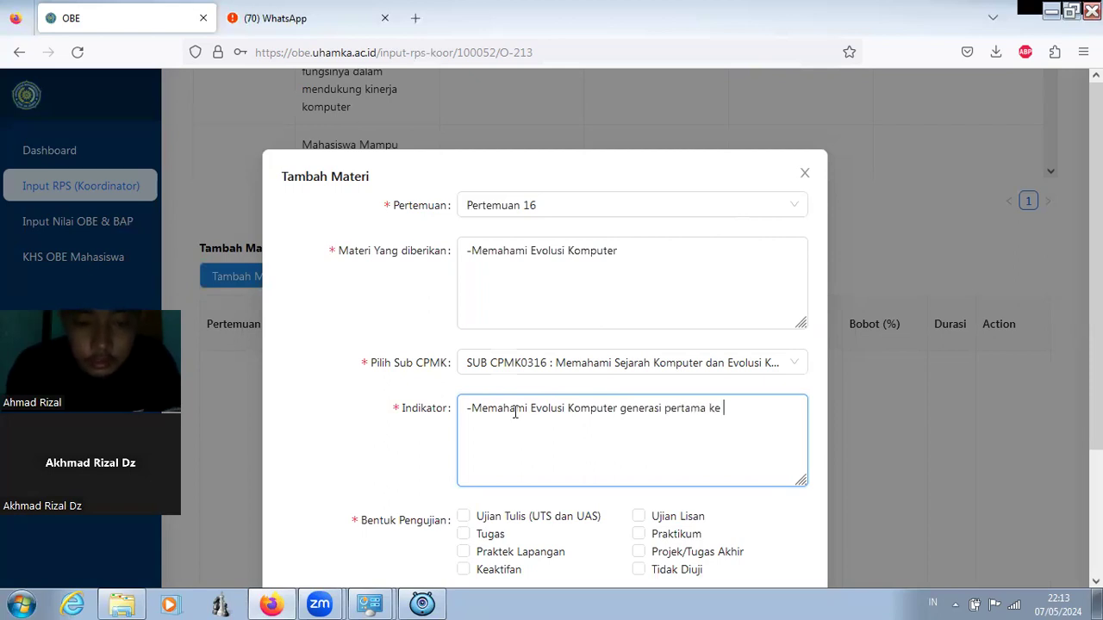
{"action": "type", "text": "geenerasi kedua "}
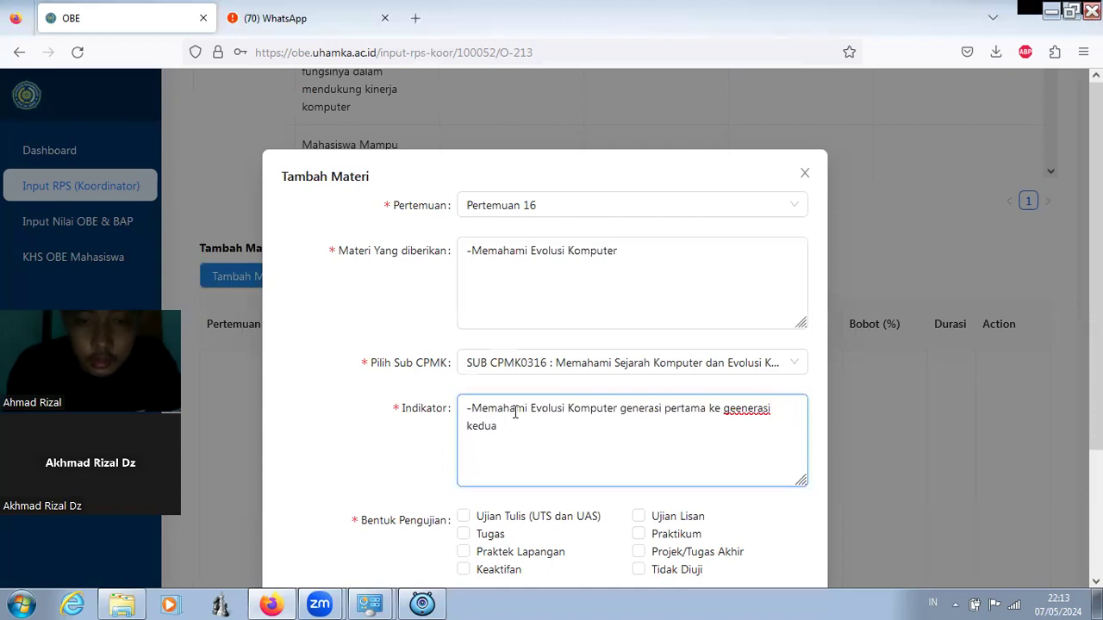
Step: Add a second indicator line reading "-memahami Evolusi Komputer generasi kedua ke generasi ketiga"
{"action": "type", "text": "-memahami"}
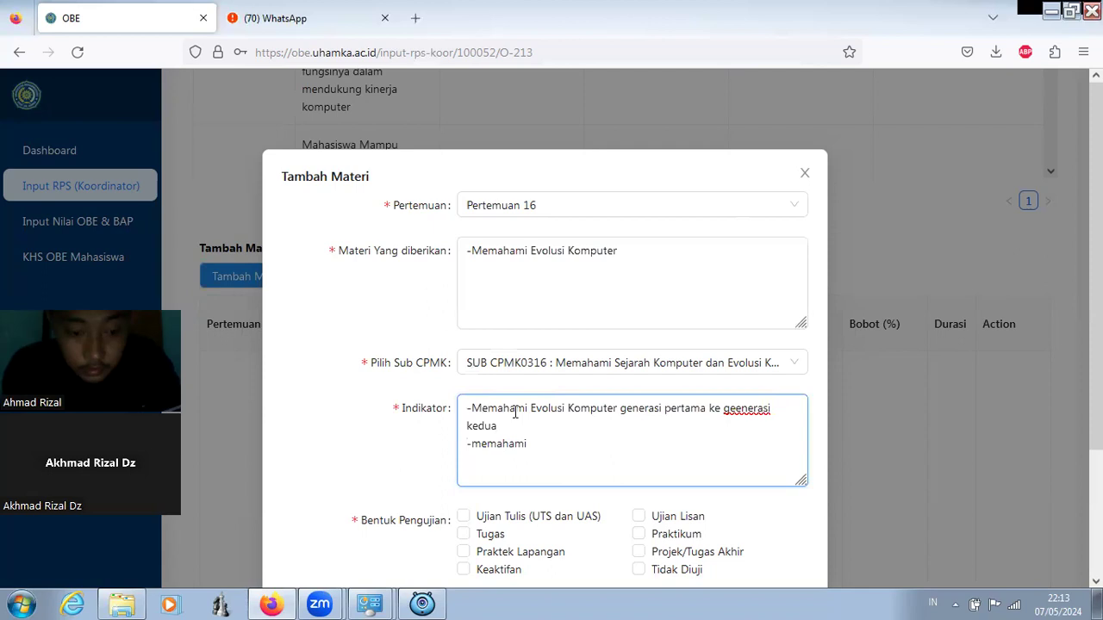
{"action": "type", "text": " Ev"}
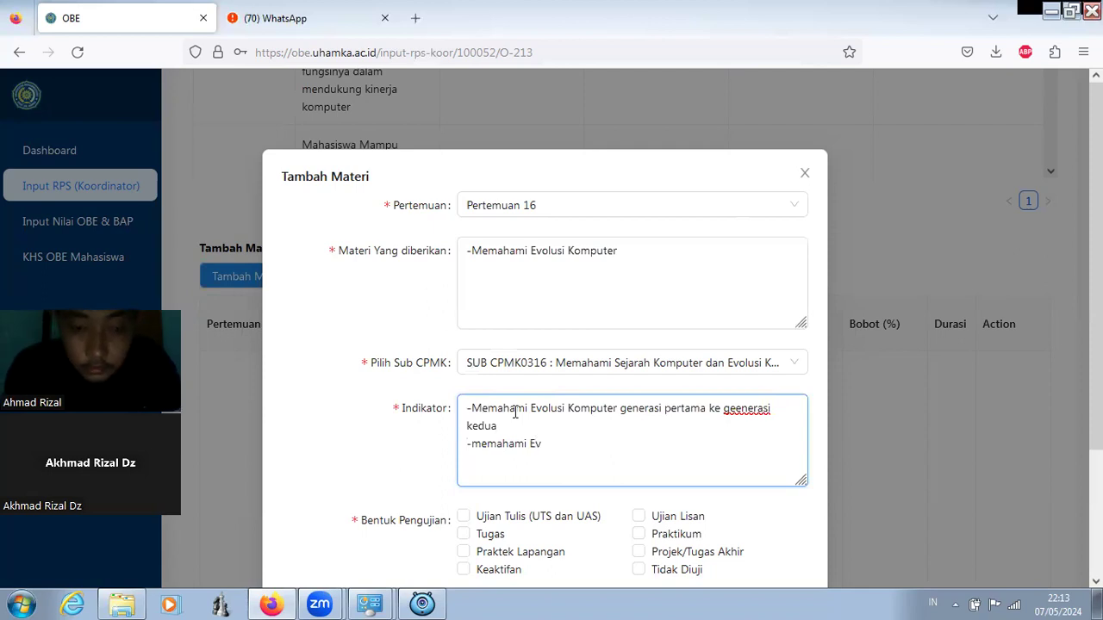
{"action": "type", "text": "olusi Kompu"}
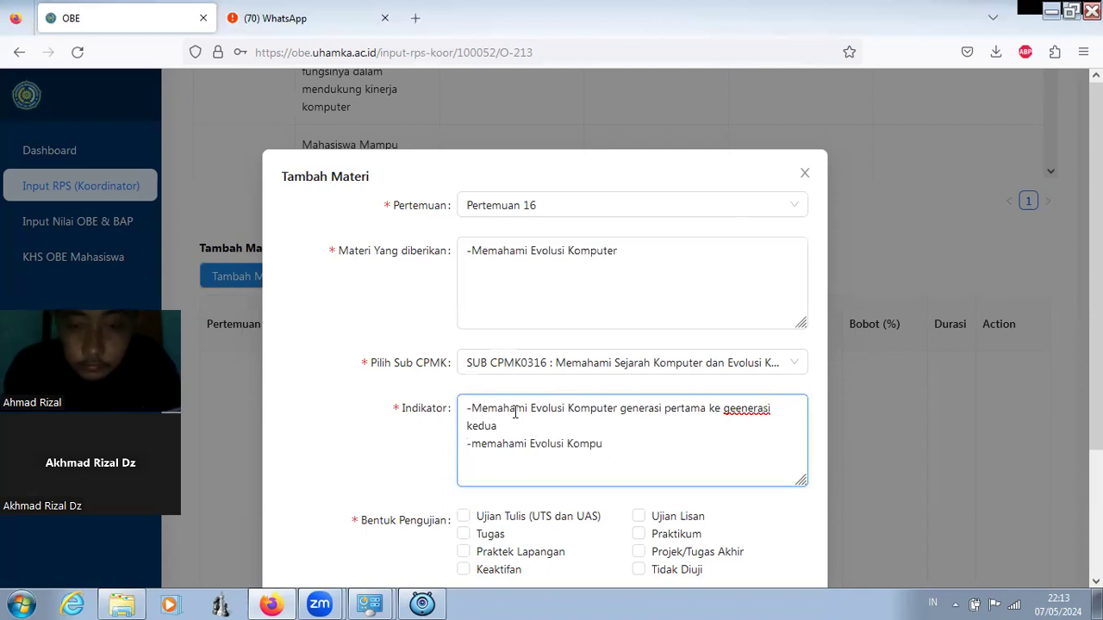
{"action": "type", "text": "ter generasi kedua ke gener"}
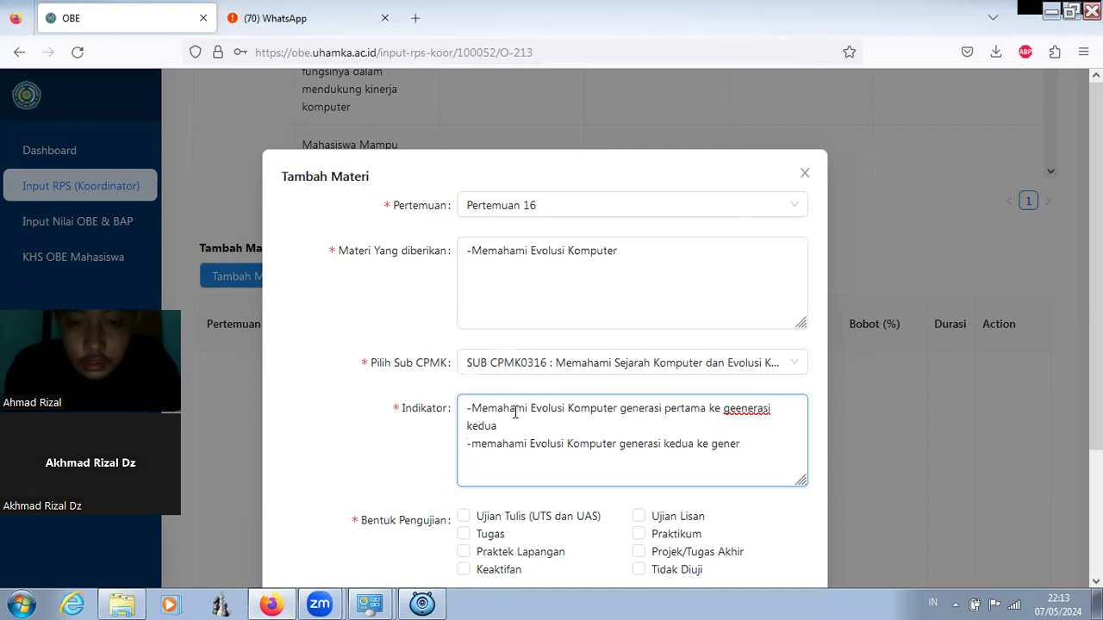
{"action": "type", "text": "asi ketiga"}
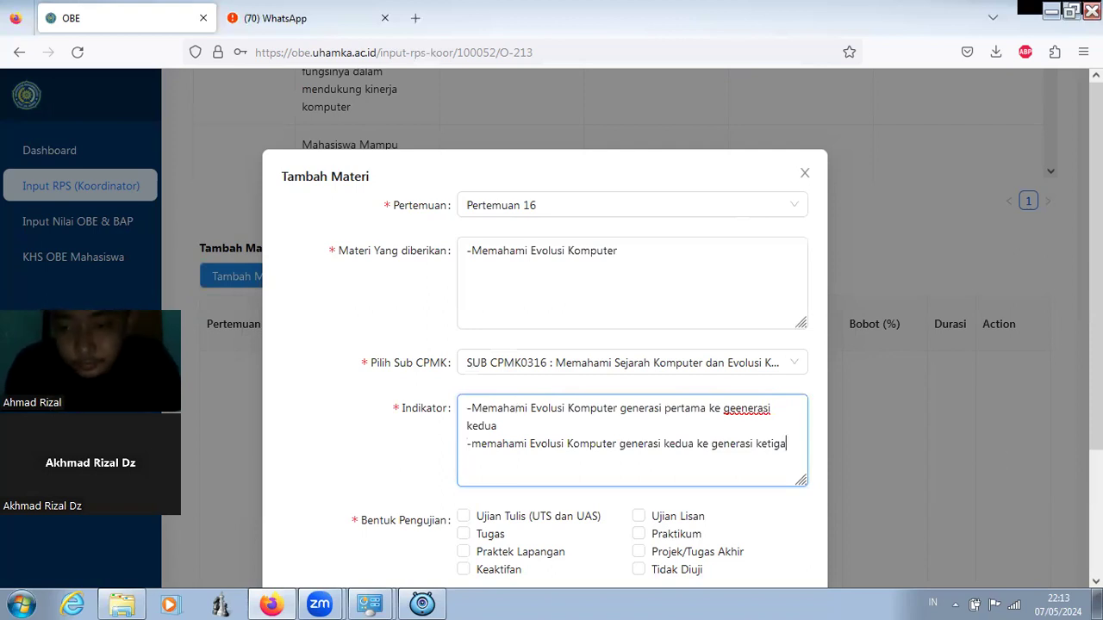
Step: Choose Ujian Tulis (UTS dan UAS), Keaktifan and Praktikum as the meeting 16 material's forms of assessment (Bentuk Pengujian)
{"action": "scroll", "coordinate": [544, 361], "scroll_direction": "down", "scroll_amount": 1}
{"action": "scroll", "coordinate": [545, 344], "scroll_direction": "down", "scroll_amount": 3}
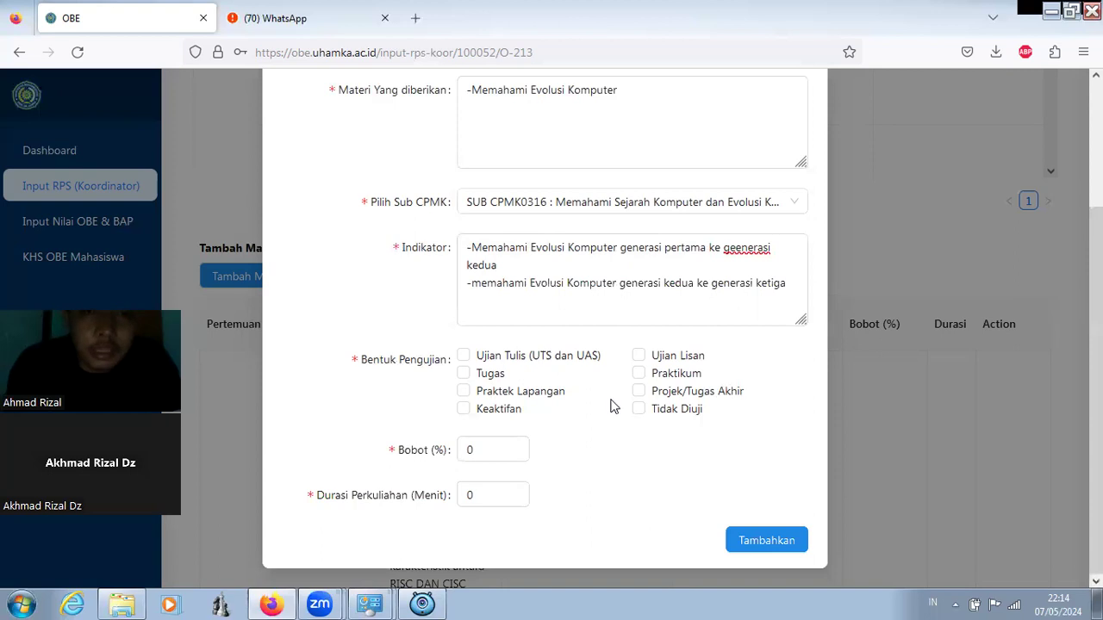
{"action": "left_click", "coordinate": [464, 357]}
{"action": "left_click", "coordinate": [513, 407]}
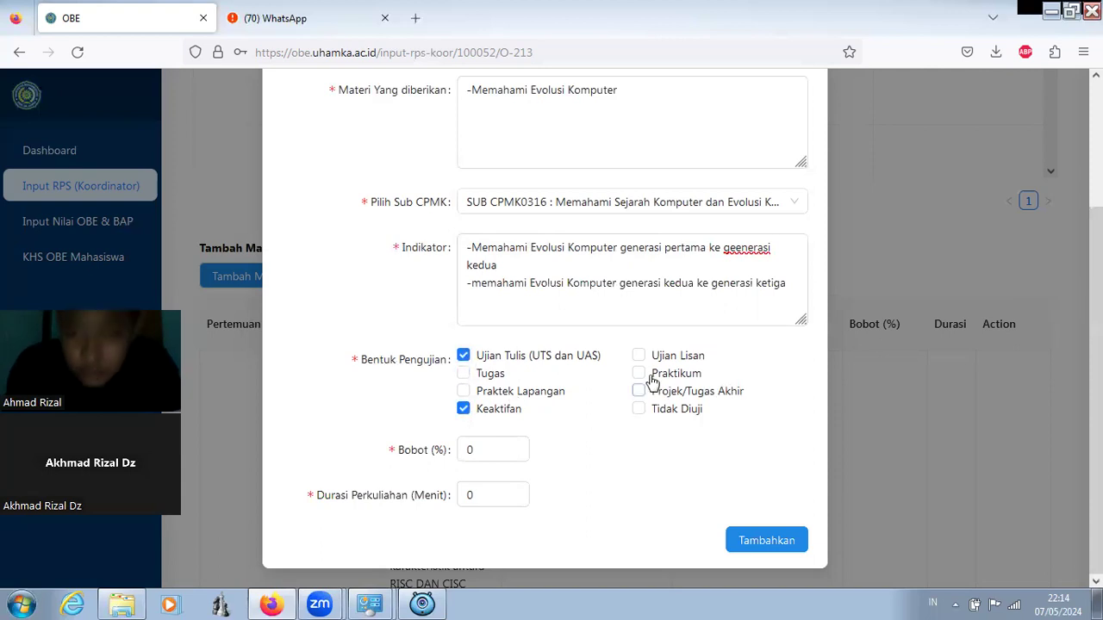
{"action": "left_click", "coordinate": [639, 374]}
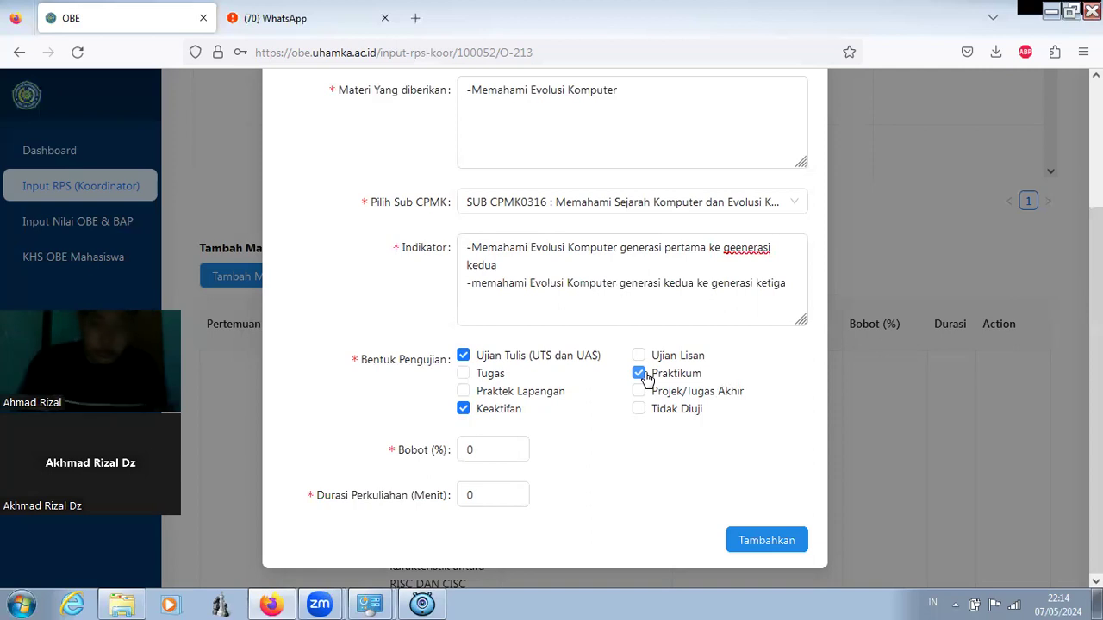
{"action": "left_click", "coordinate": [953, 603]}
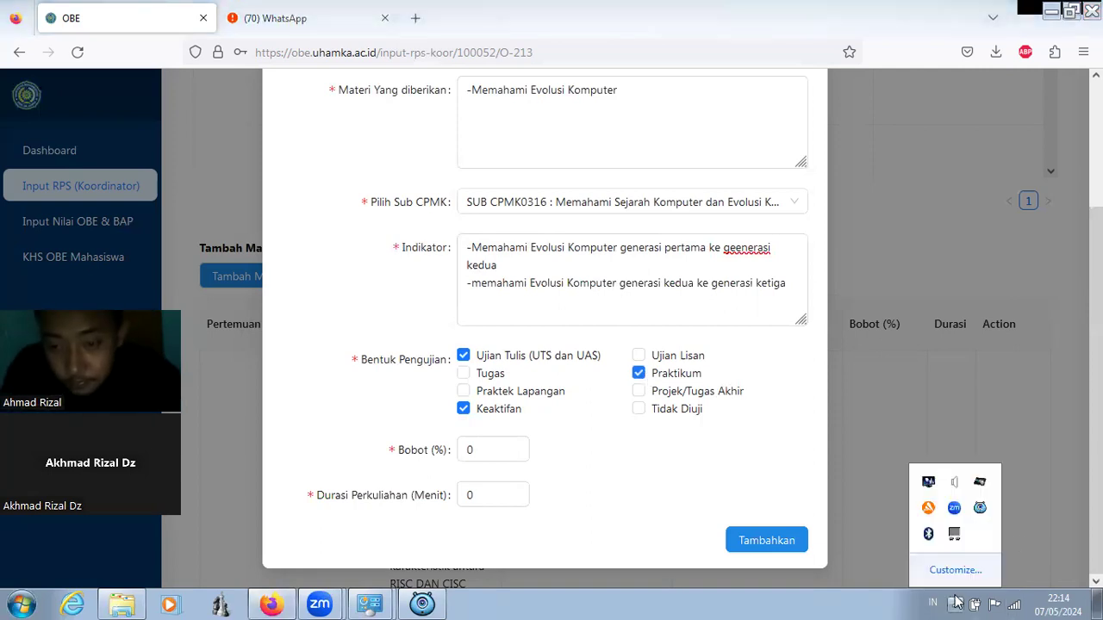
{"action": "left_click", "coordinate": [955, 482]}
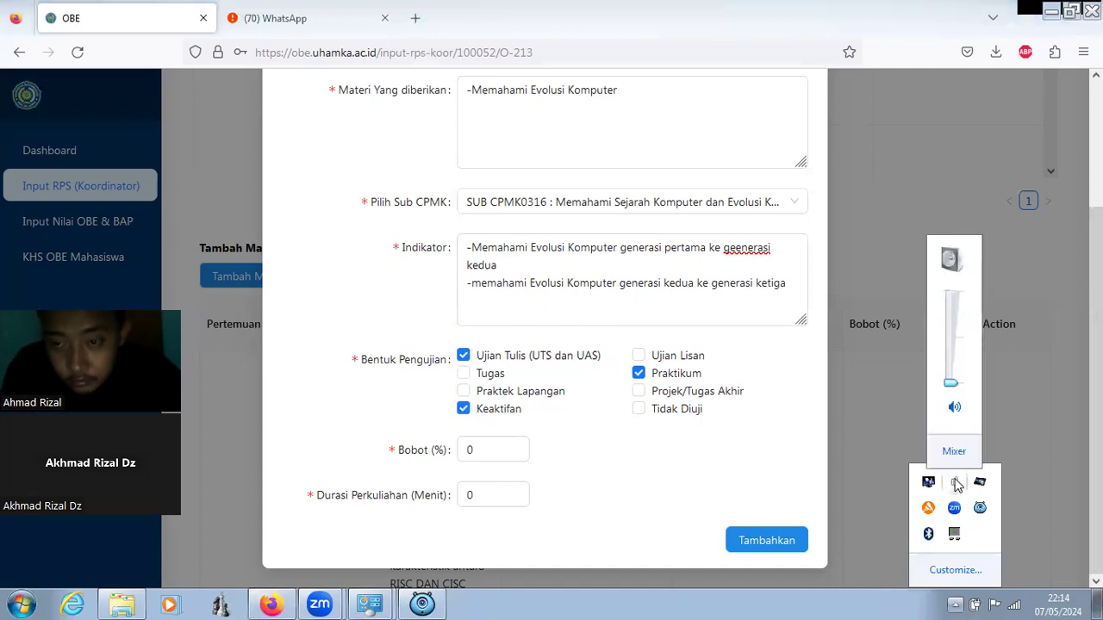
Step: Set the weight (Bobot) of the new meeting 16 material to 5%
{"action": "left_click", "coordinate": [529, 451]}
{"action": "left_click", "coordinate": [512, 453]}
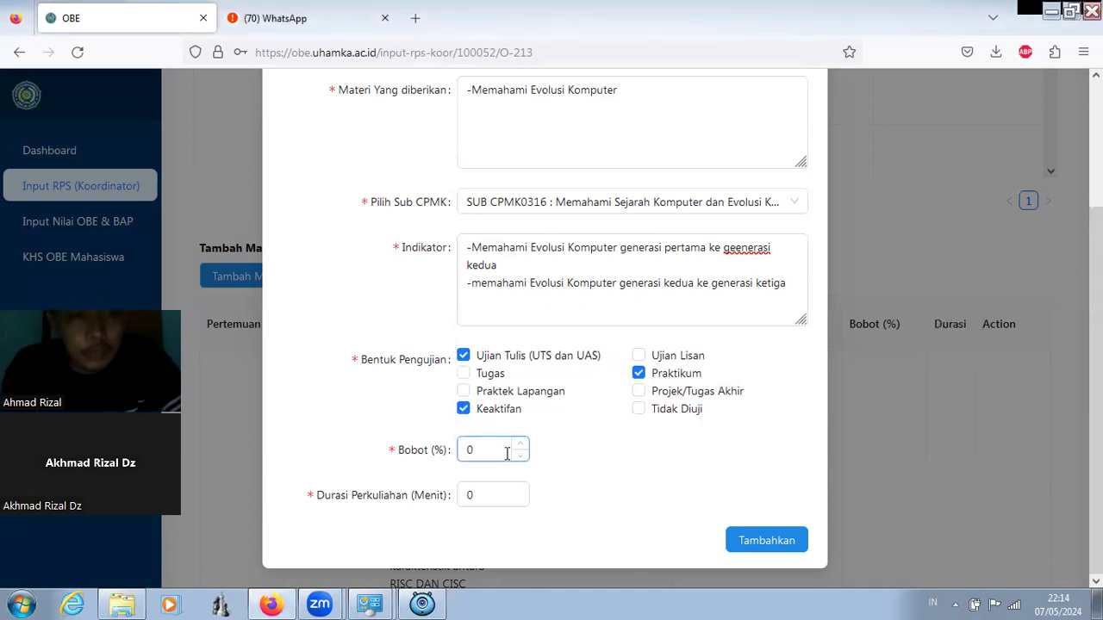
{"action": "key", "text": "BackSpace"}
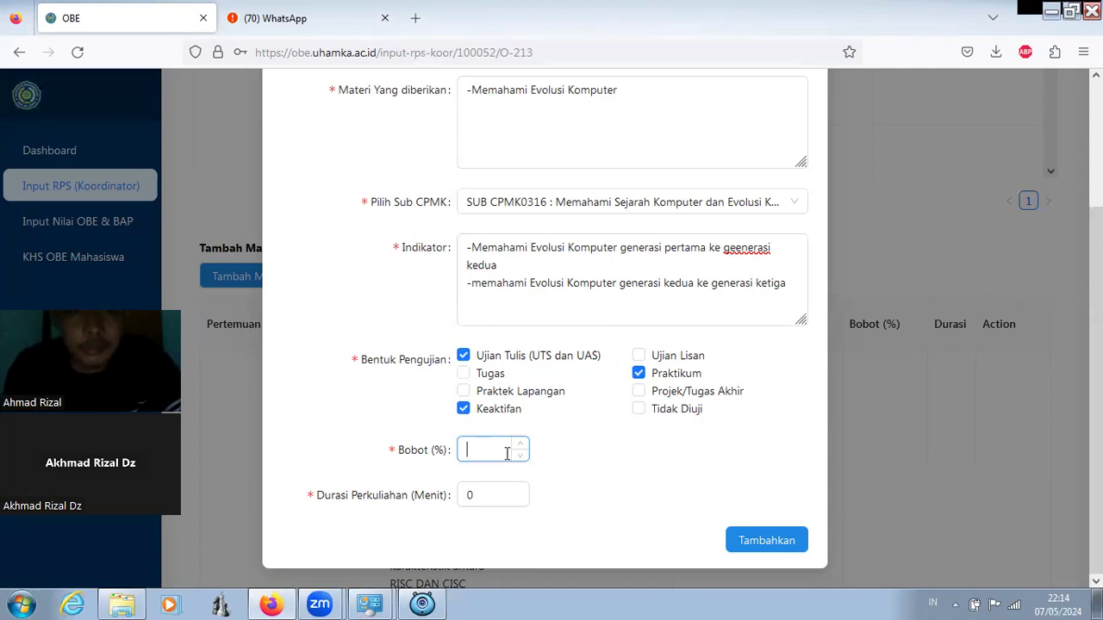
{"action": "type", "text": "5%"}
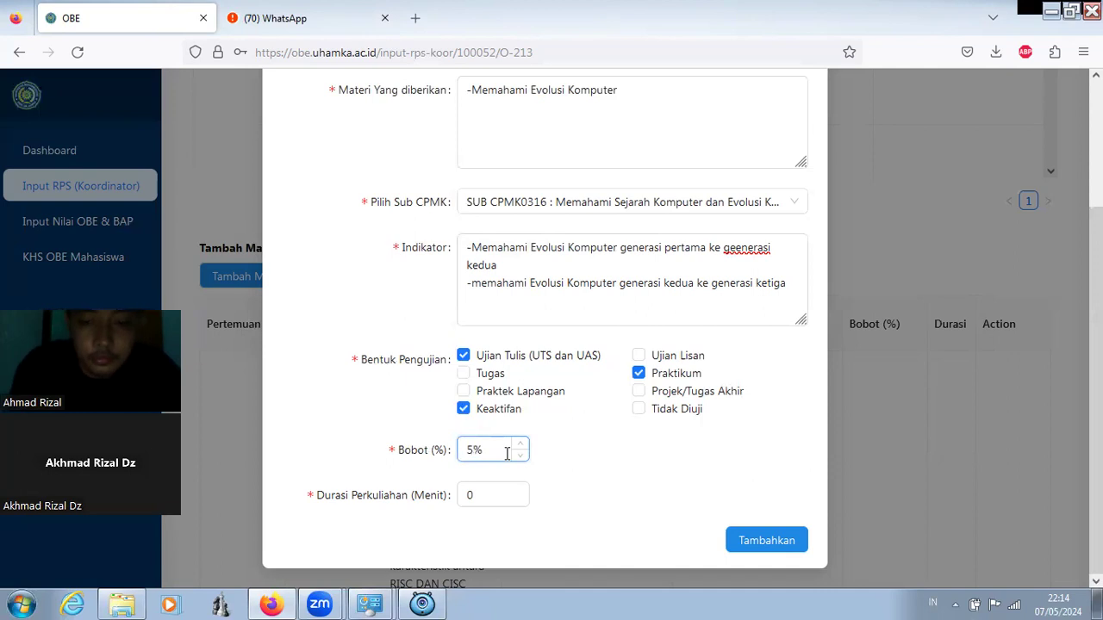
{"action": "key", "text": "BackSpace"}
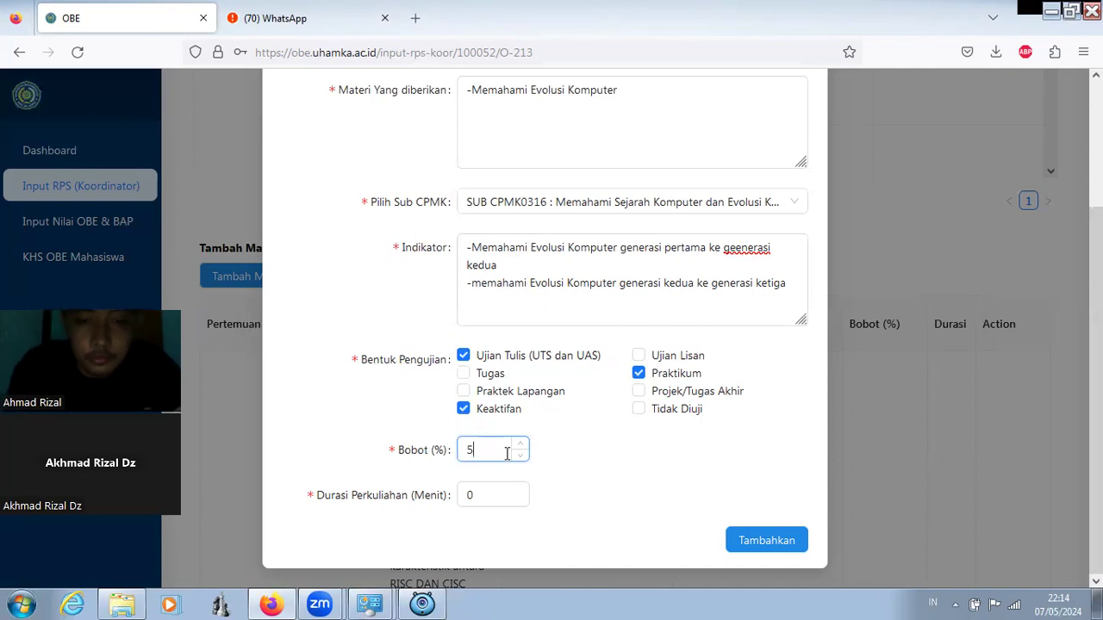
Step: Set the lecture duration (Durasi Perkuliahan) to 150 minutes and try to add the meeting 16 material
{"action": "left_click", "coordinate": [500, 497]}
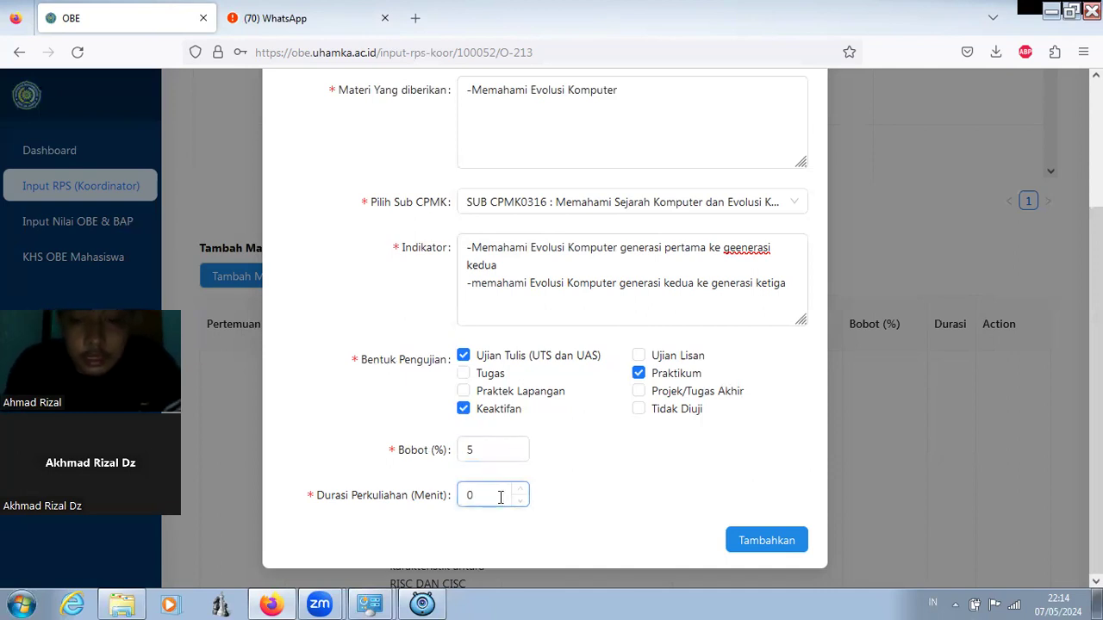
{"action": "key", "text": "BackSpace"}
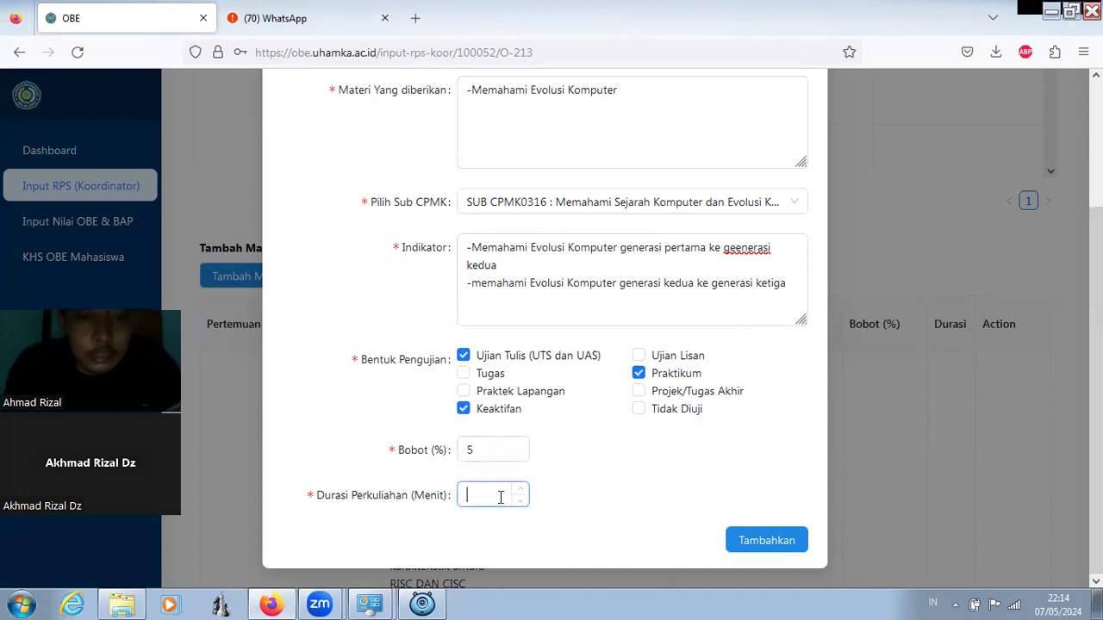
{"action": "type", "text": "150"}
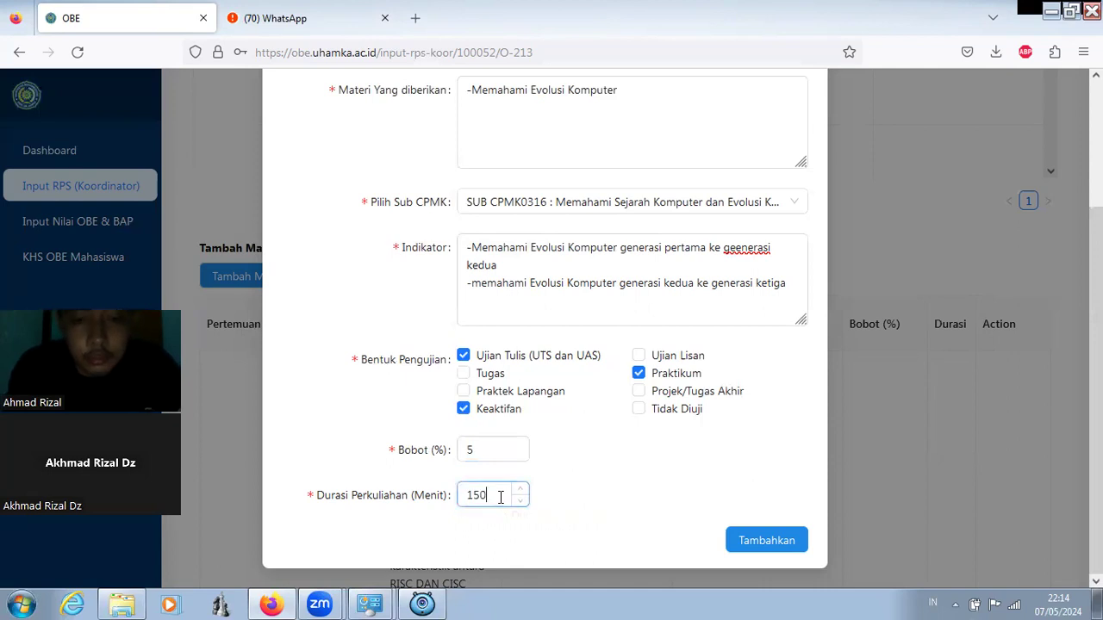
{"action": "left_click", "coordinate": [759, 549]}
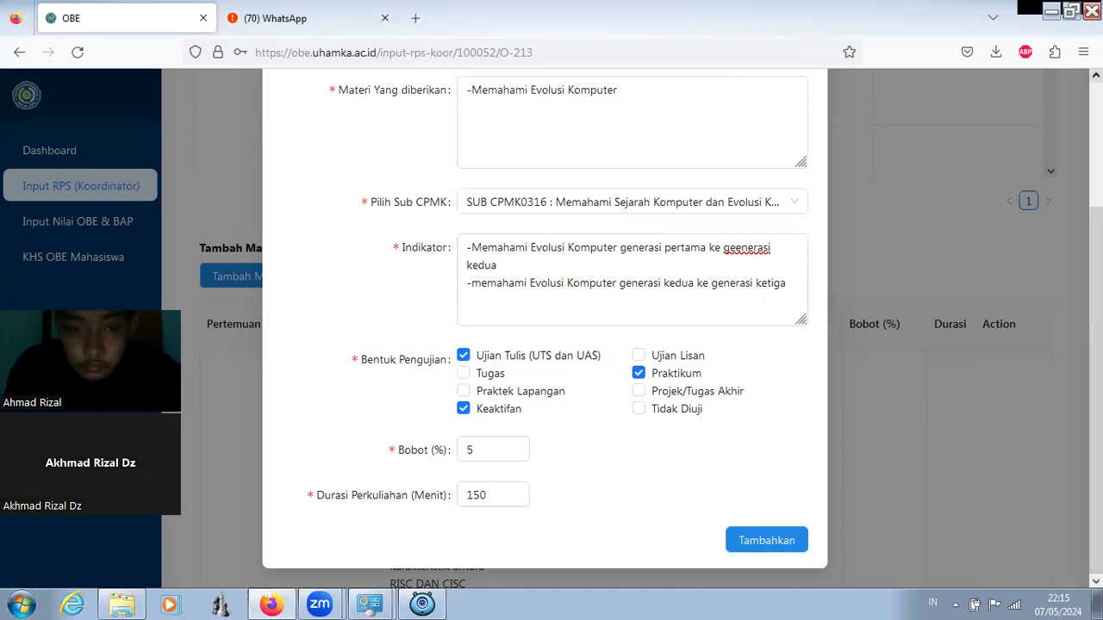
Step: Set the weight (Bobot) of the meeting 16 material to 0% and add the material to the RPS
{"action": "scroll", "coordinate": [544, 328], "scroll_direction": "up", "scroll_amount": 2}
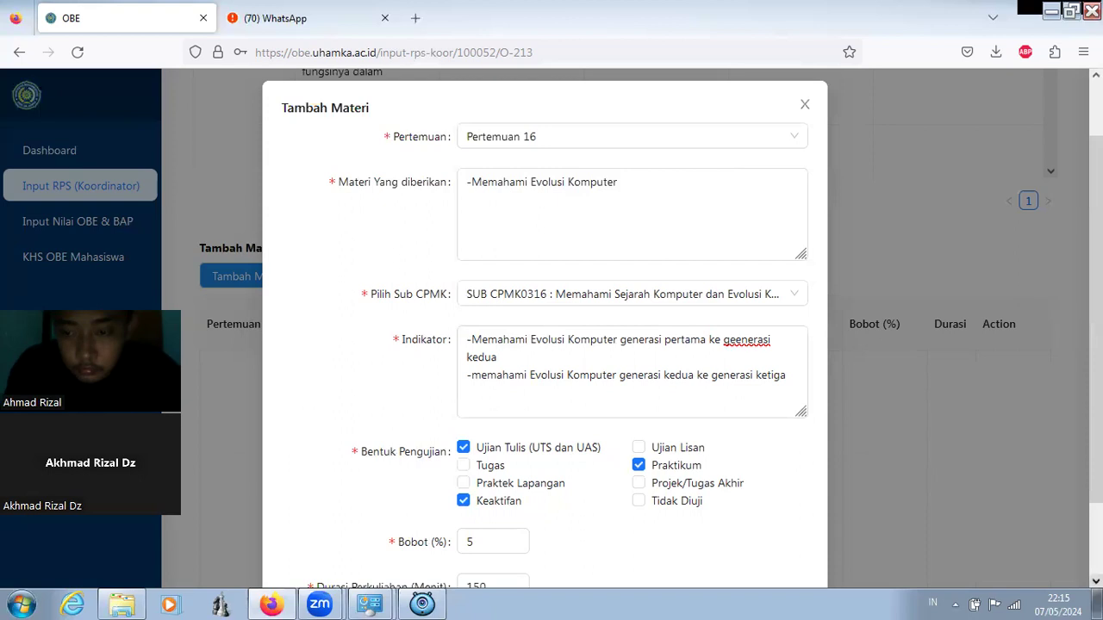
{"action": "left_click", "coordinate": [495, 452]}
{"action": "key", "text": "BackSpace"}
{"action": "type", "text": "0"}
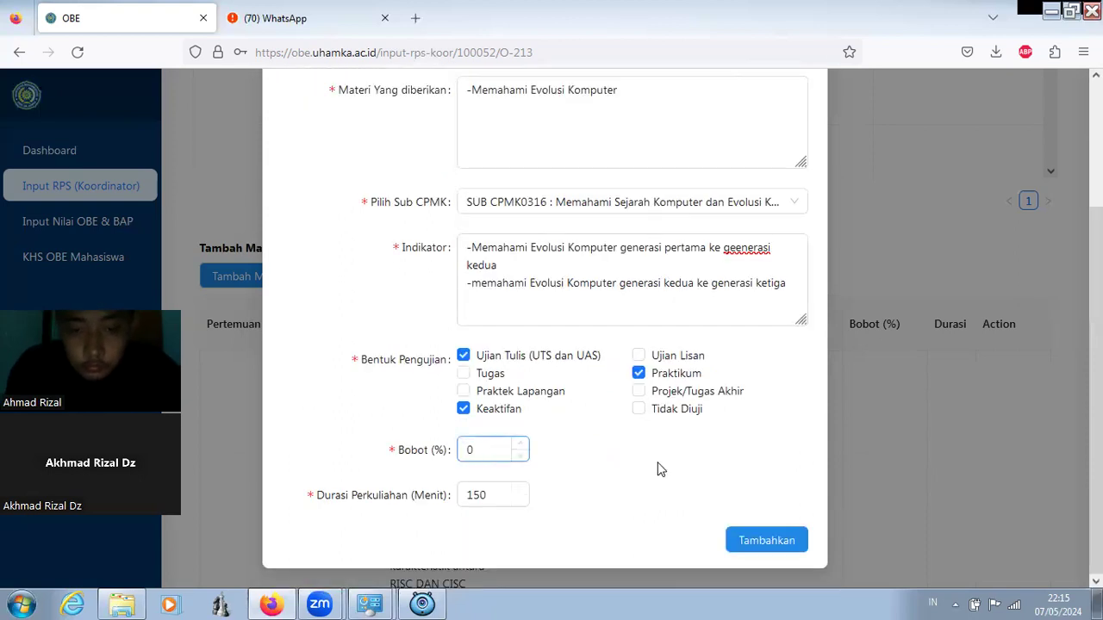
{"action": "left_click", "coordinate": [770, 539]}
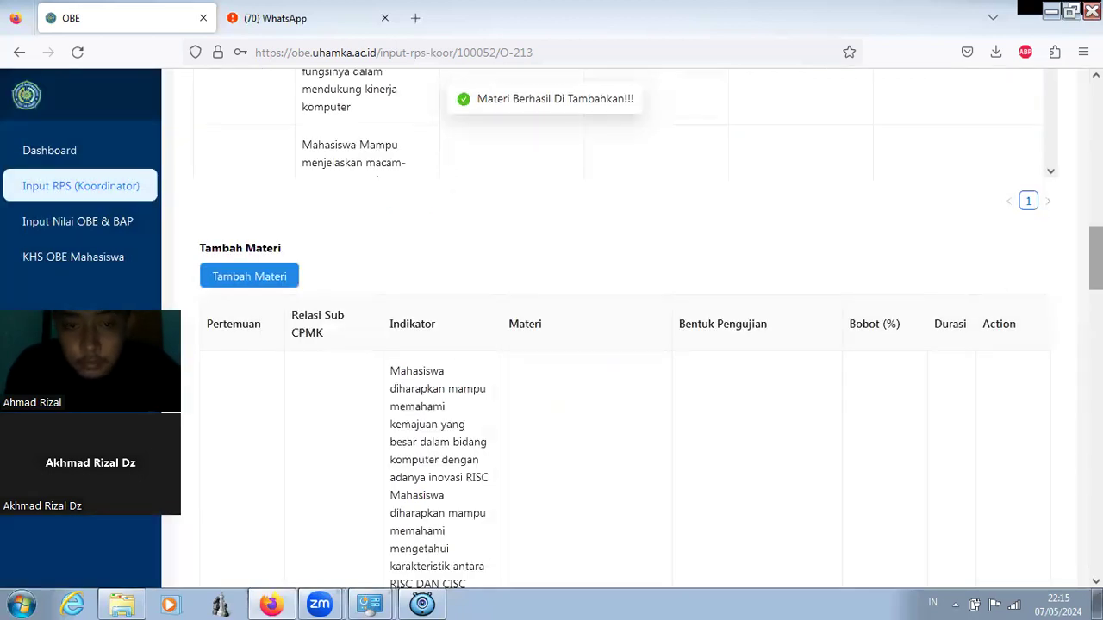
Step: Check the meeting 16 entry and the total weight in the materials table, and return to the table's first page
{"action": "scroll", "coordinate": [621, 345], "scroll_direction": "down", "scroll_amount": 3}
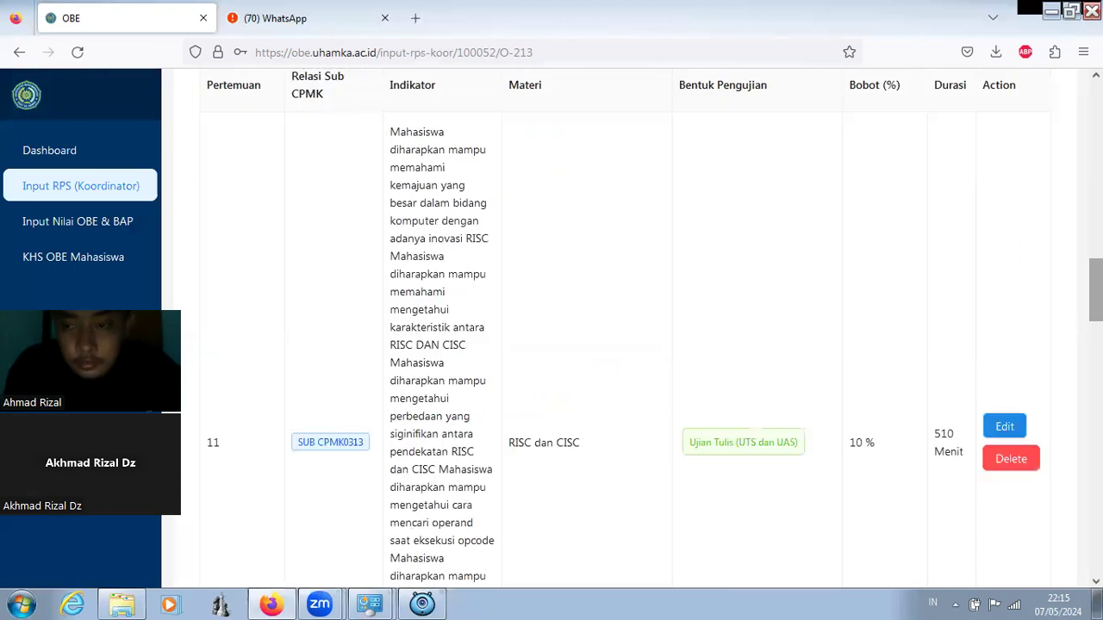
{"action": "scroll", "coordinate": [621, 344], "scroll_direction": "up", "scroll_amount": 1}
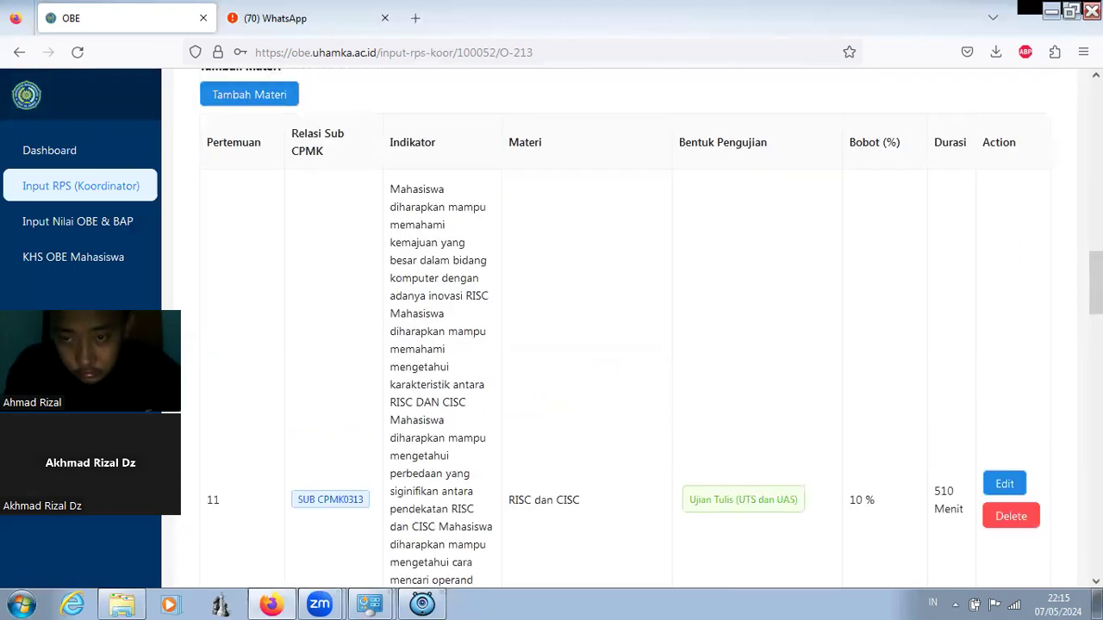
{"action": "scroll", "coordinate": [620, 344], "scroll_direction": "up", "scroll_amount": 10}
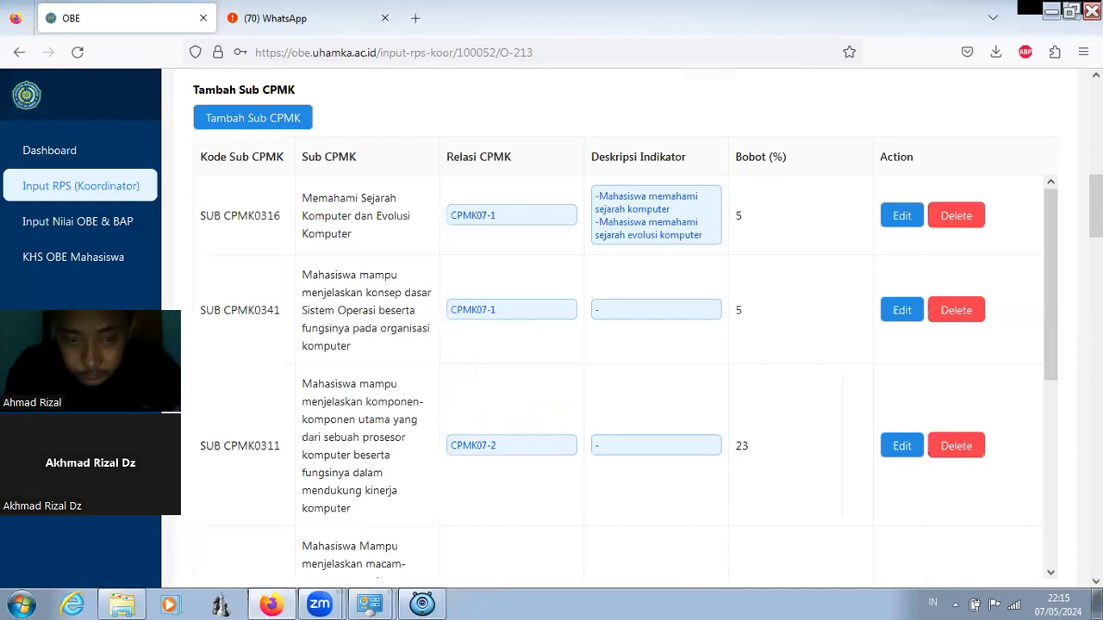
{"action": "scroll", "coordinate": [621, 345], "scroll_direction": "down", "scroll_amount": 5}
{"action": "scroll", "coordinate": [620, 345], "scroll_direction": "down", "scroll_amount": 10}
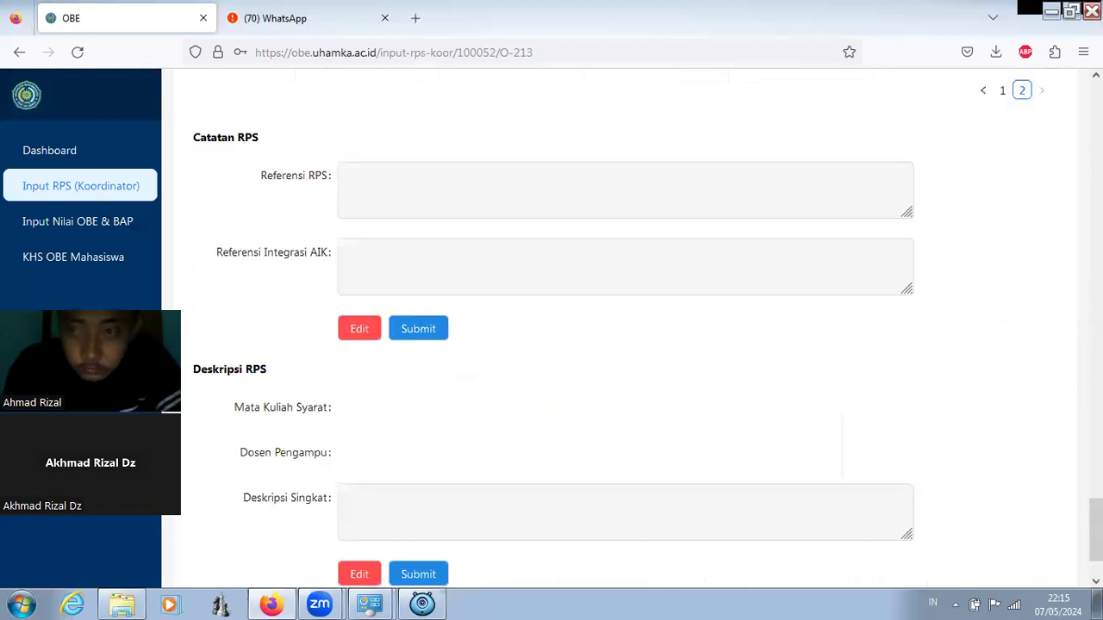
{"action": "scroll", "coordinate": [620, 344], "scroll_direction": "up", "scroll_amount": 8}
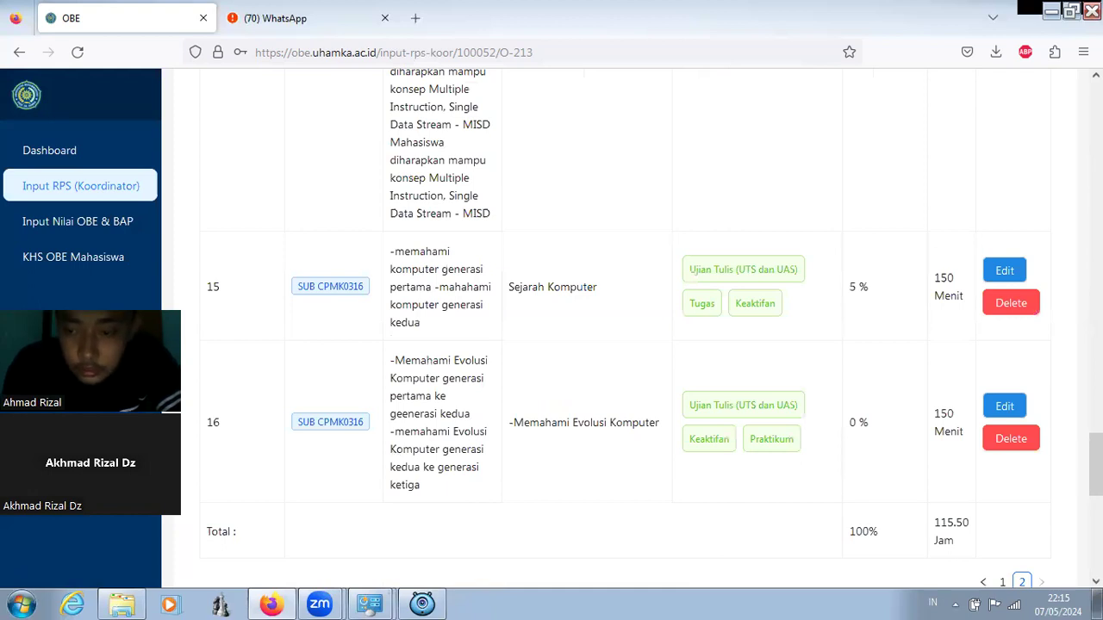
{"action": "scroll", "coordinate": [985, 510], "scroll_direction": "down", "scroll_amount": 3}
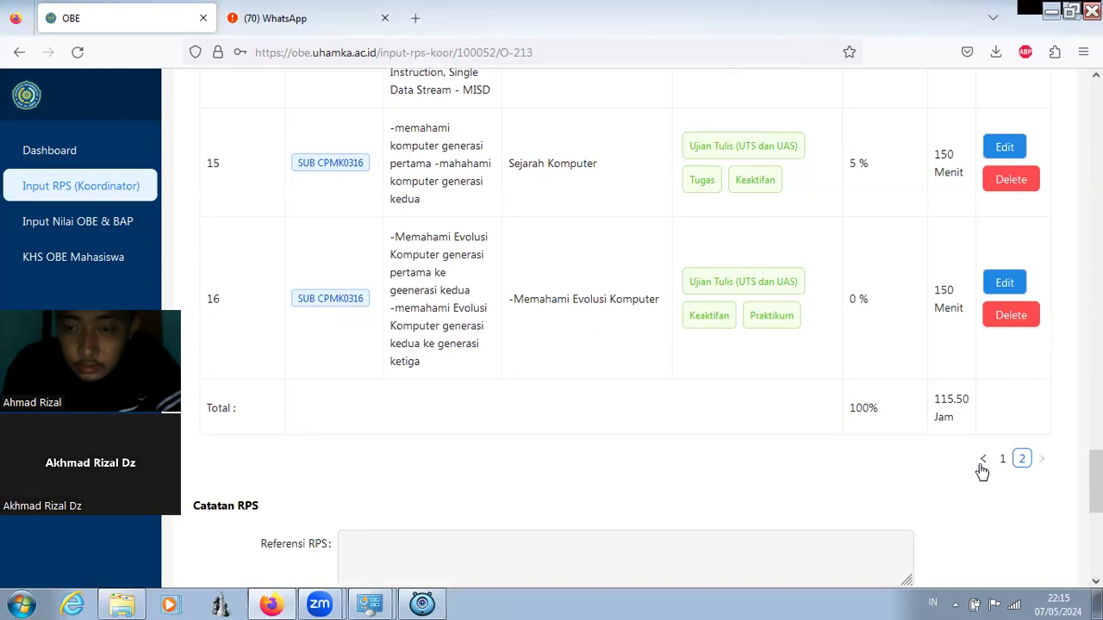
{"action": "left_click", "coordinate": [982, 462]}
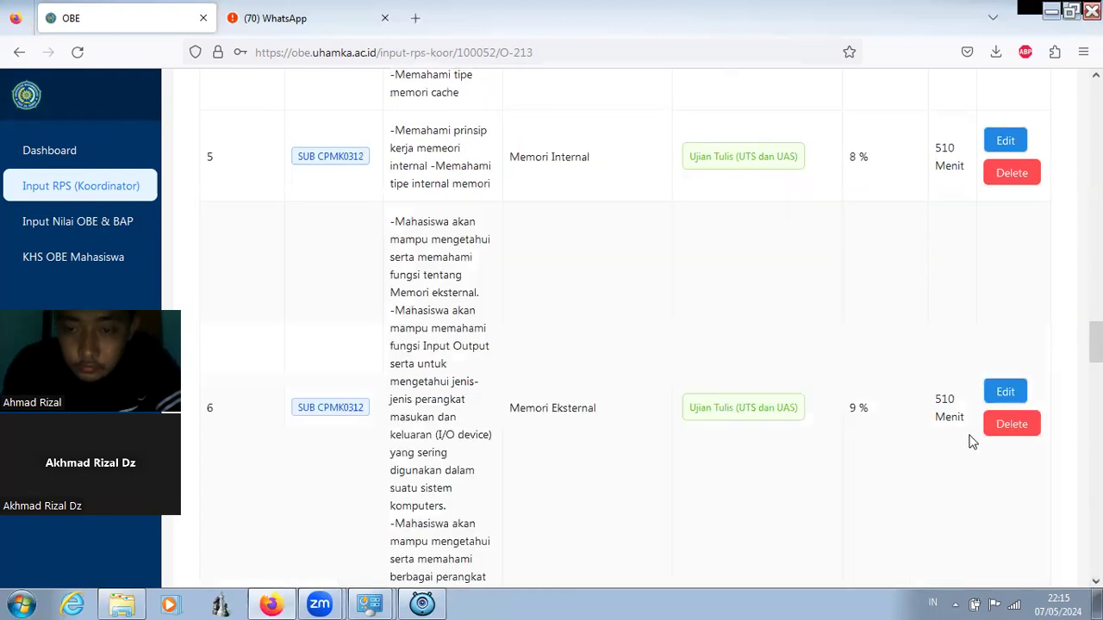
{"action": "left_click", "coordinate": [1002, 395]}
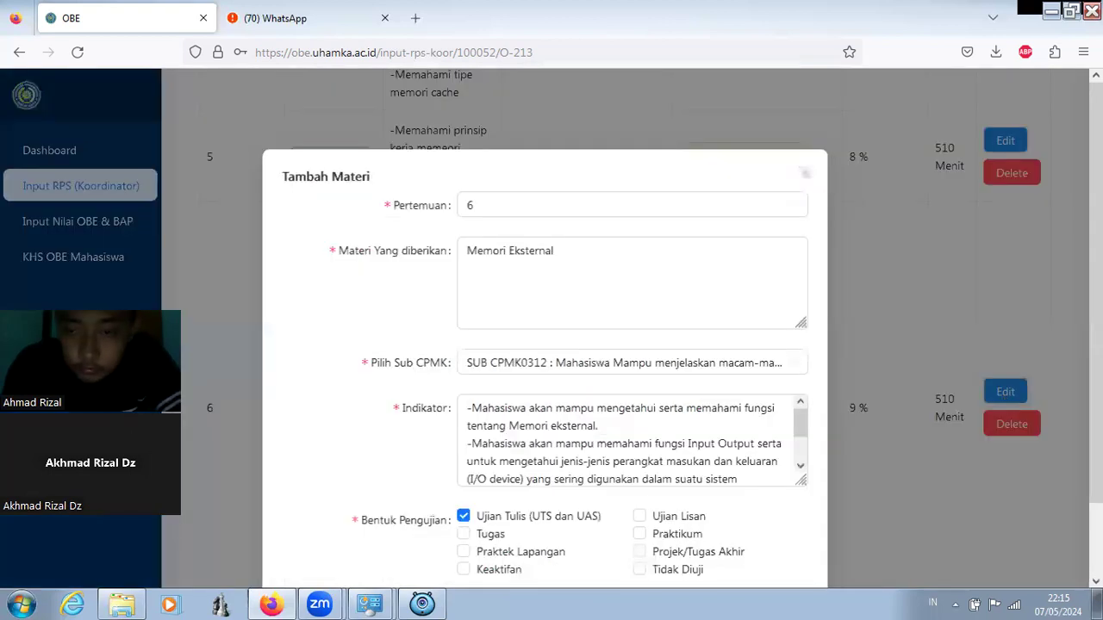
{"action": "key", "text": "ctrl+a"}
{"action": "key", "text": "Escape"}
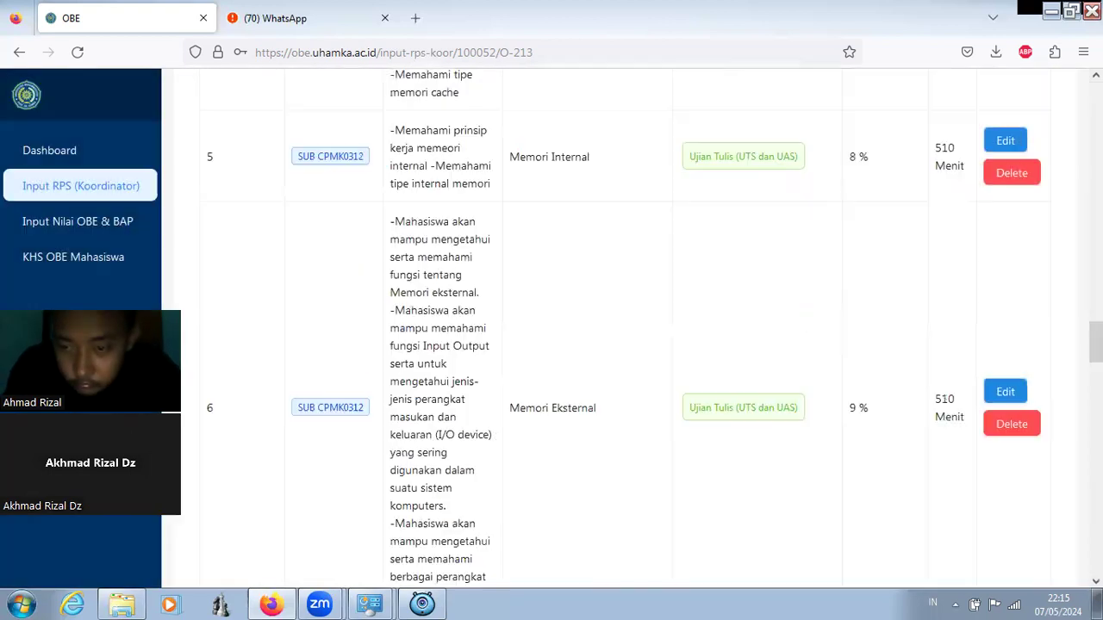
Step: Set the weight (Bobot) of the meeting 6 material, Memori Eksternal, to 4% and save the change
{"action": "left_click", "coordinate": [1008, 393]}
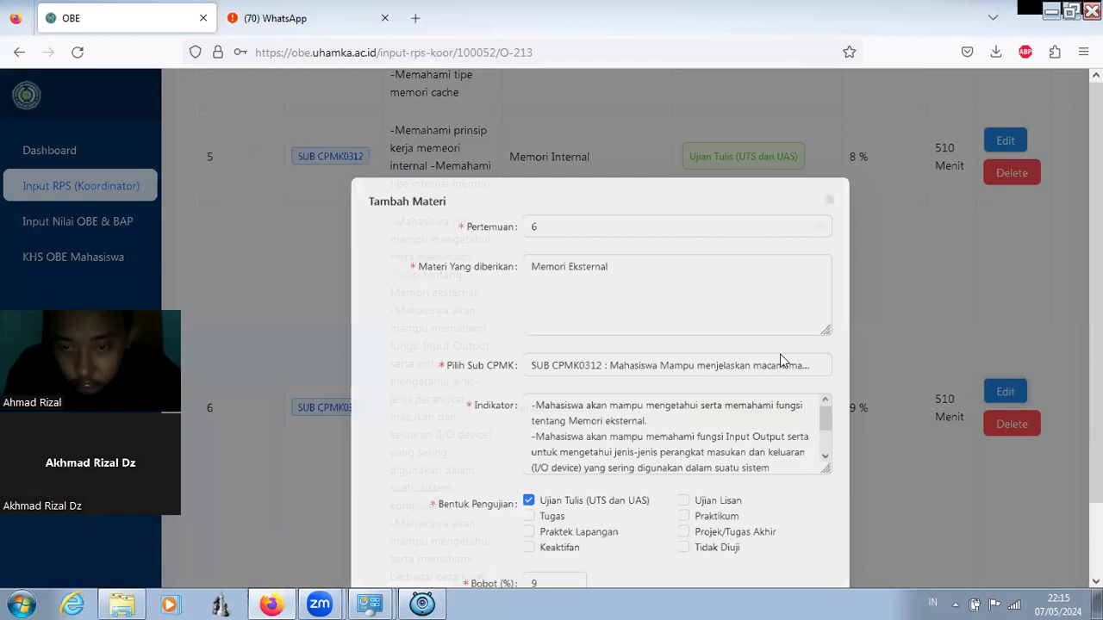
{"action": "scroll", "coordinate": [485, 453], "scroll_direction": "down", "scroll_amount": 3}
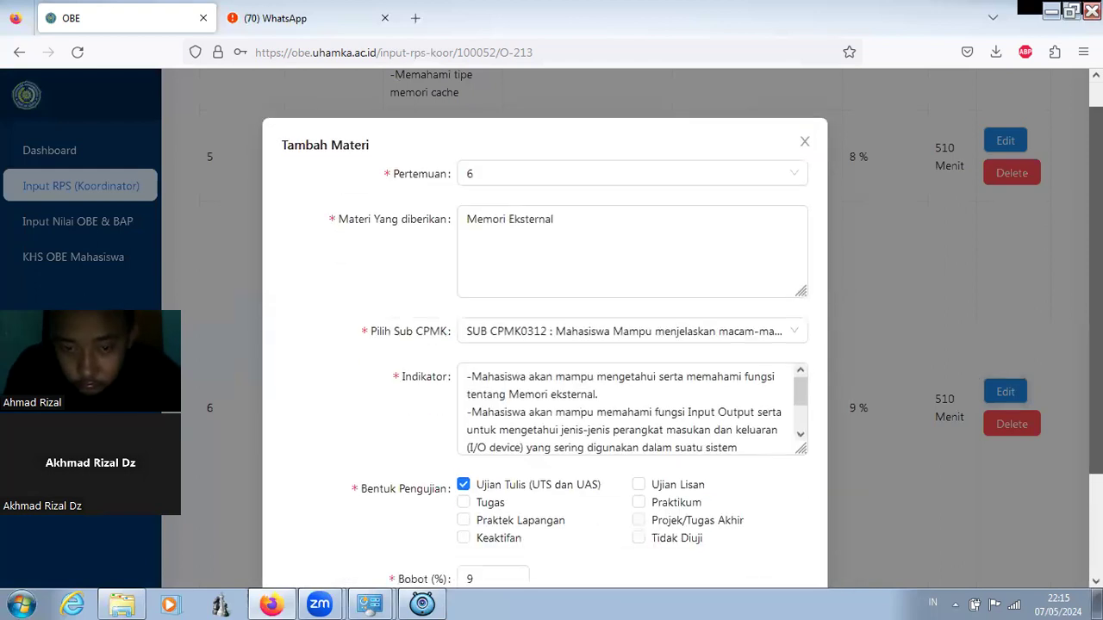
{"action": "left_click", "coordinate": [484, 453]}
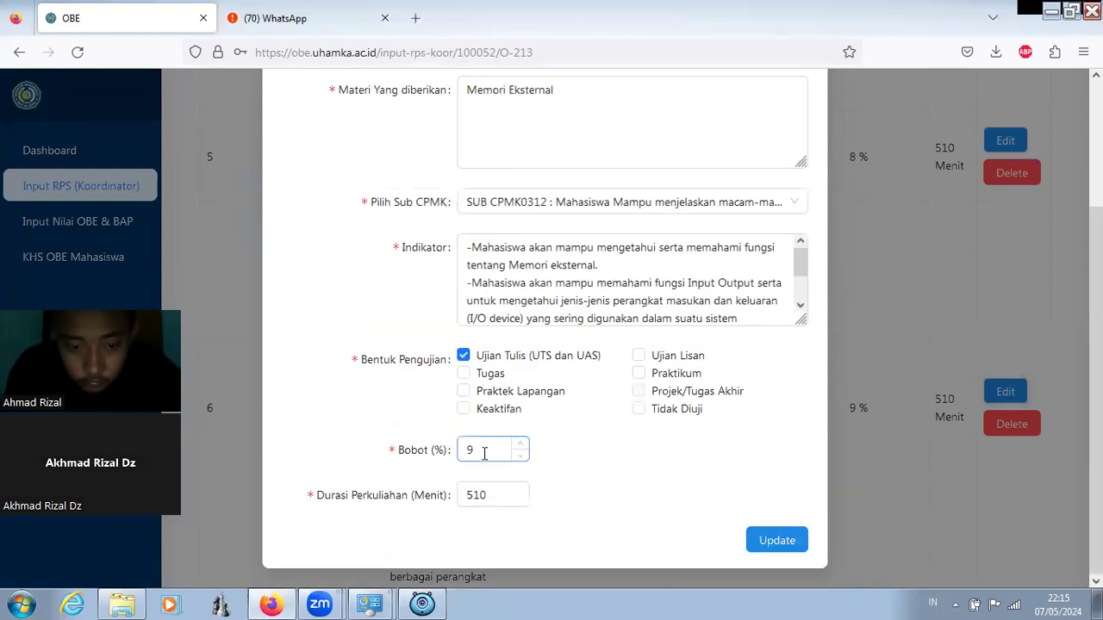
{"action": "key", "text": "BackSpace"}
{"action": "type", "text": "4"}
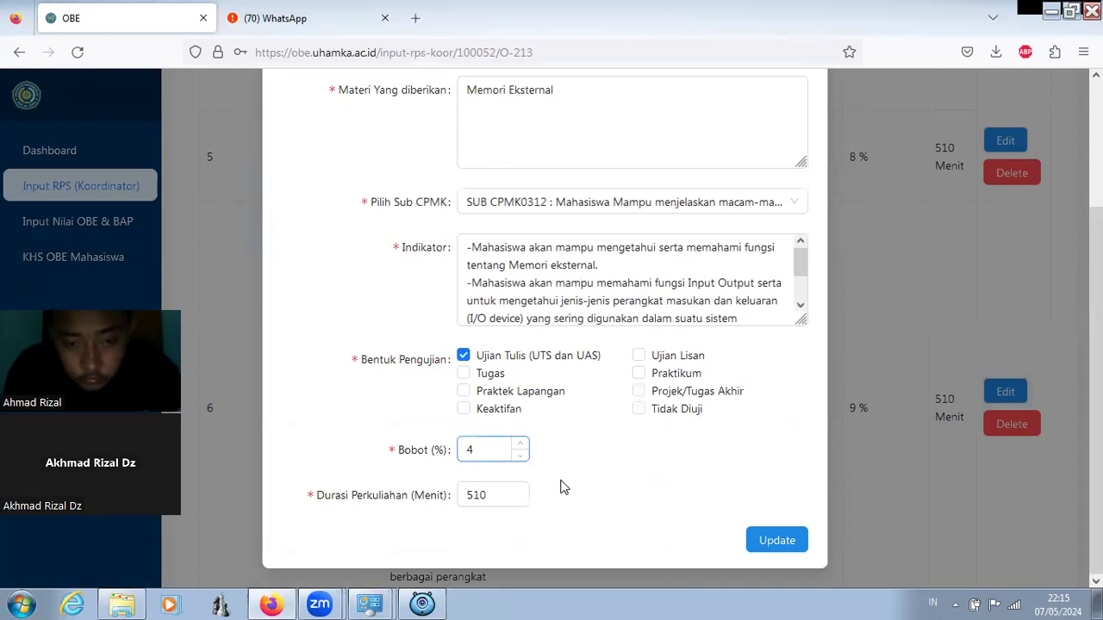
{"action": "left_click", "coordinate": [758, 541]}
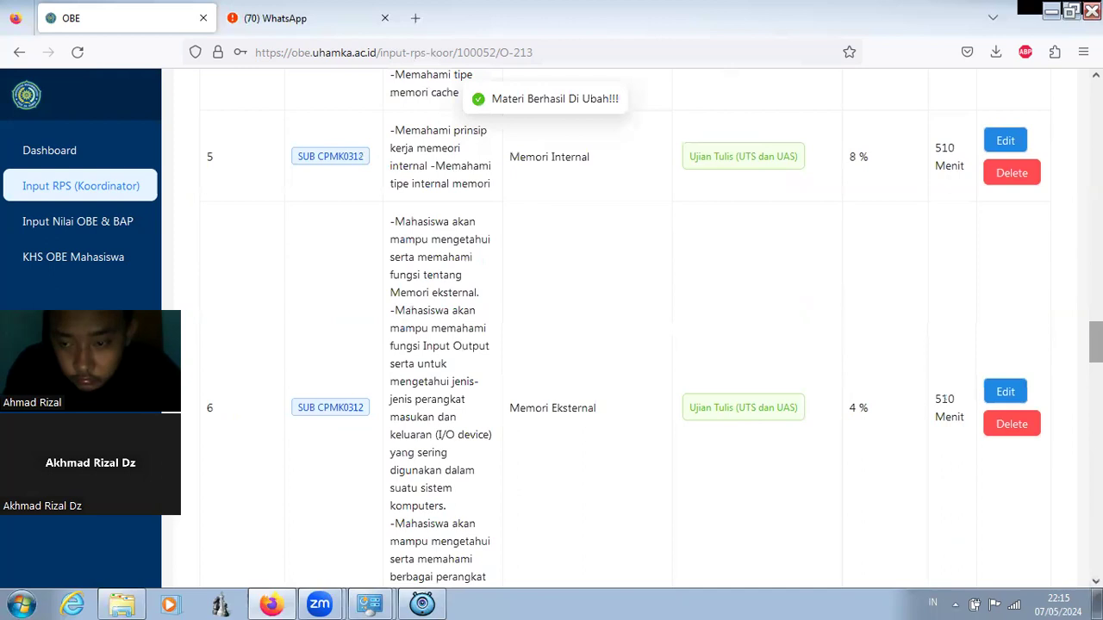
Step: Set the weight (Bobot) of the meeting 16 material on the second page of the materials table to 5% and save the change
{"action": "scroll", "coordinate": [655, 331], "scroll_direction": "down", "scroll_amount": 1}
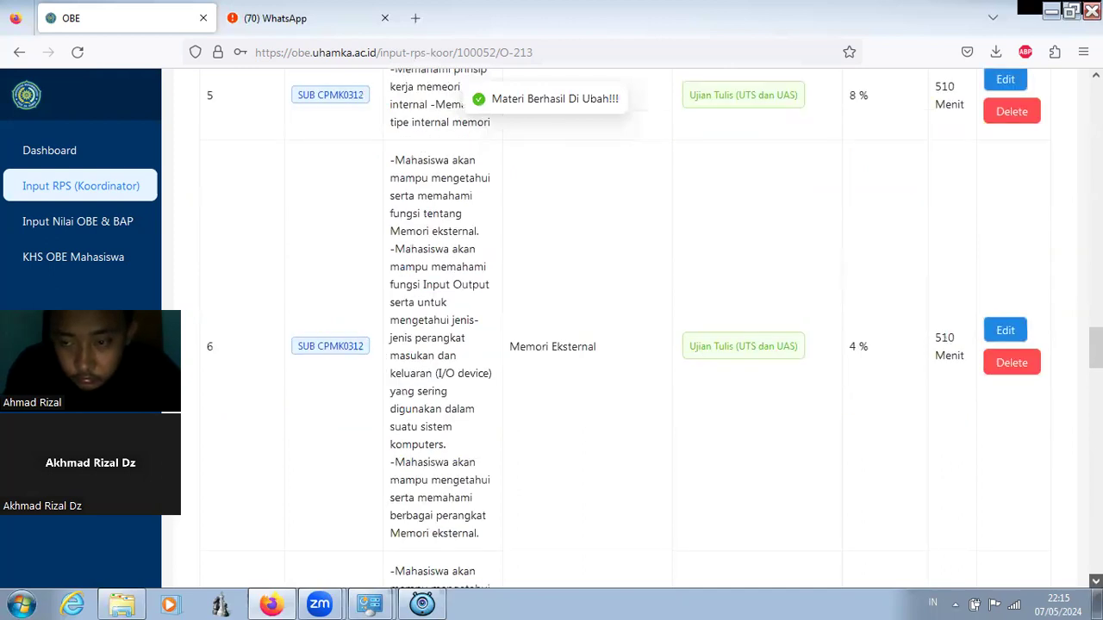
{"action": "scroll", "coordinate": [655, 331], "scroll_direction": "down", "scroll_amount": 4}
{"action": "scroll", "coordinate": [655, 330], "scroll_direction": "down", "scroll_amount": 2}
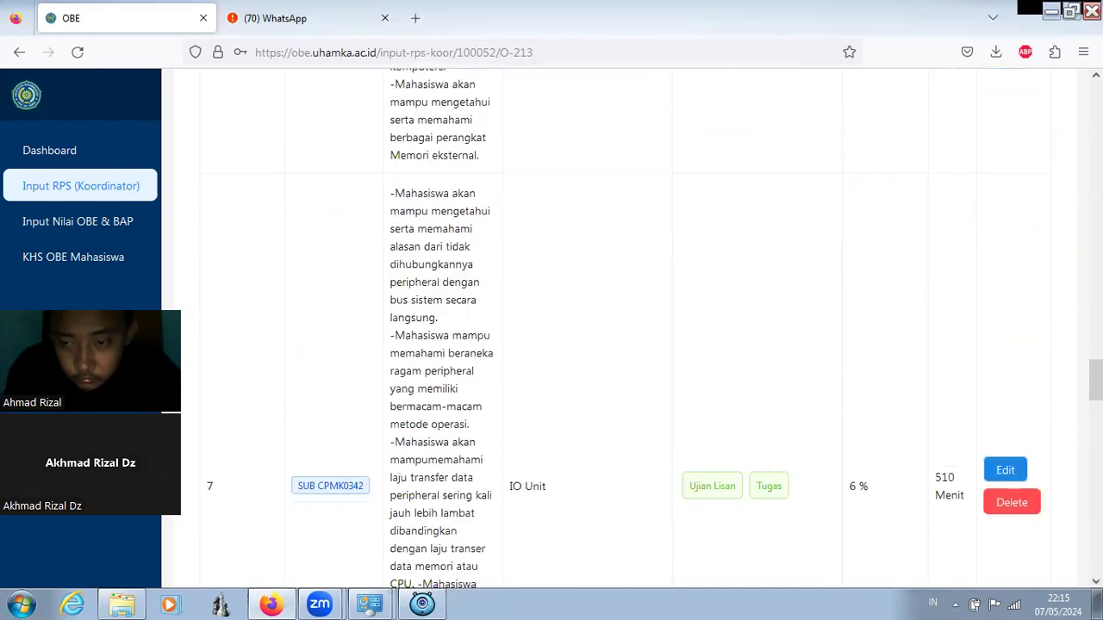
{"action": "scroll", "coordinate": [655, 331], "scroll_direction": "down", "scroll_amount": 10}
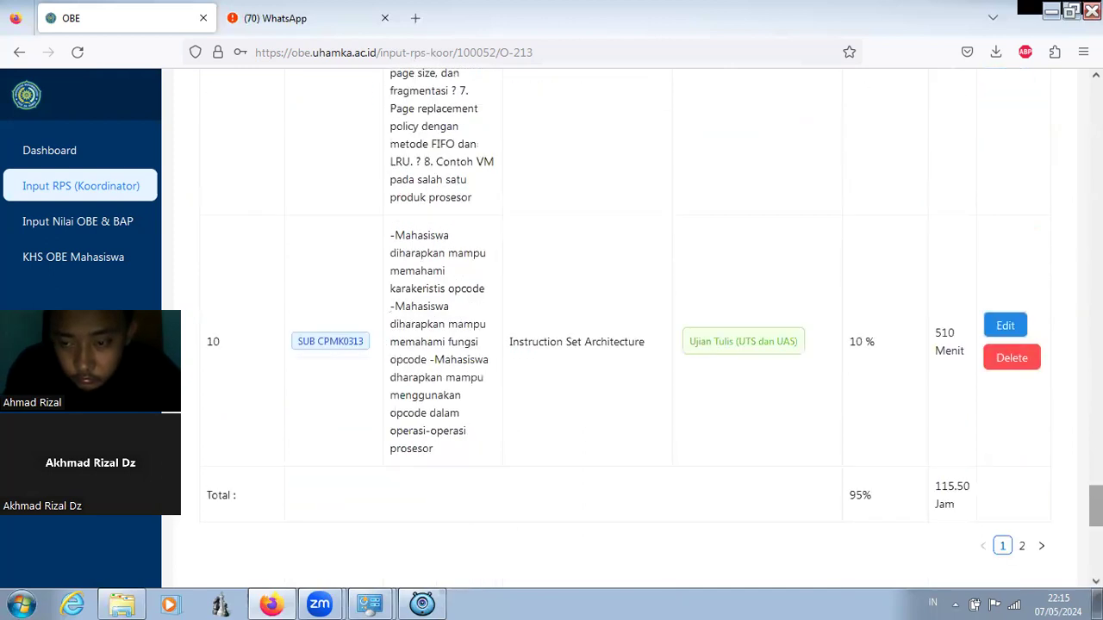
{"action": "left_click", "coordinate": [1023, 546]}
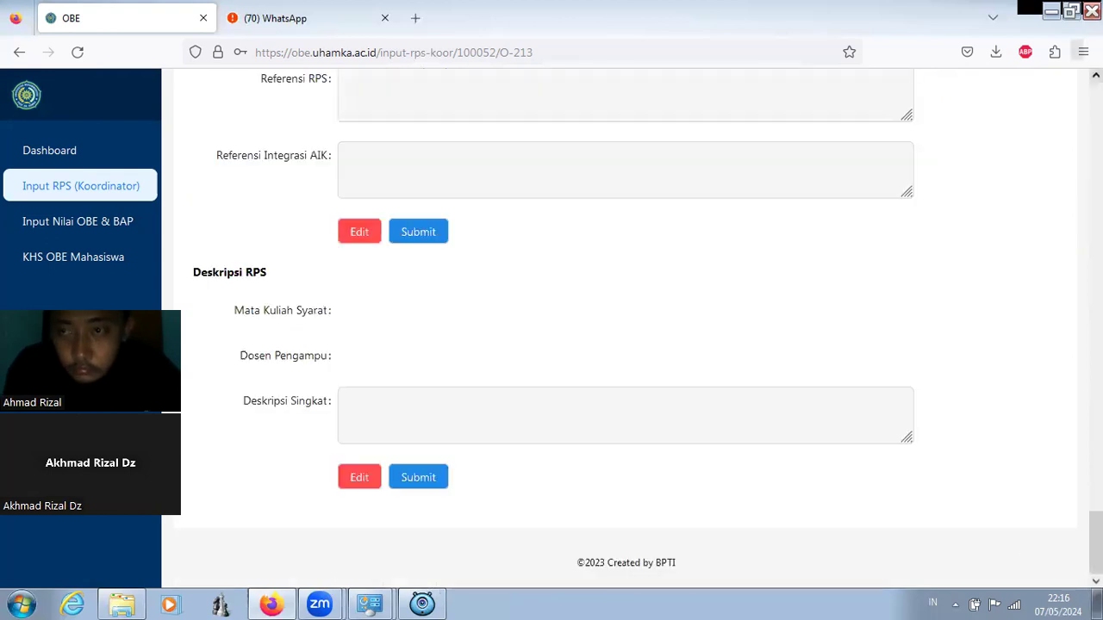
{"action": "scroll", "coordinate": [620, 327], "scroll_direction": "up", "scroll_amount": 1}
{"action": "scroll", "coordinate": [621, 327], "scroll_direction": "up", "scroll_amount": 3}
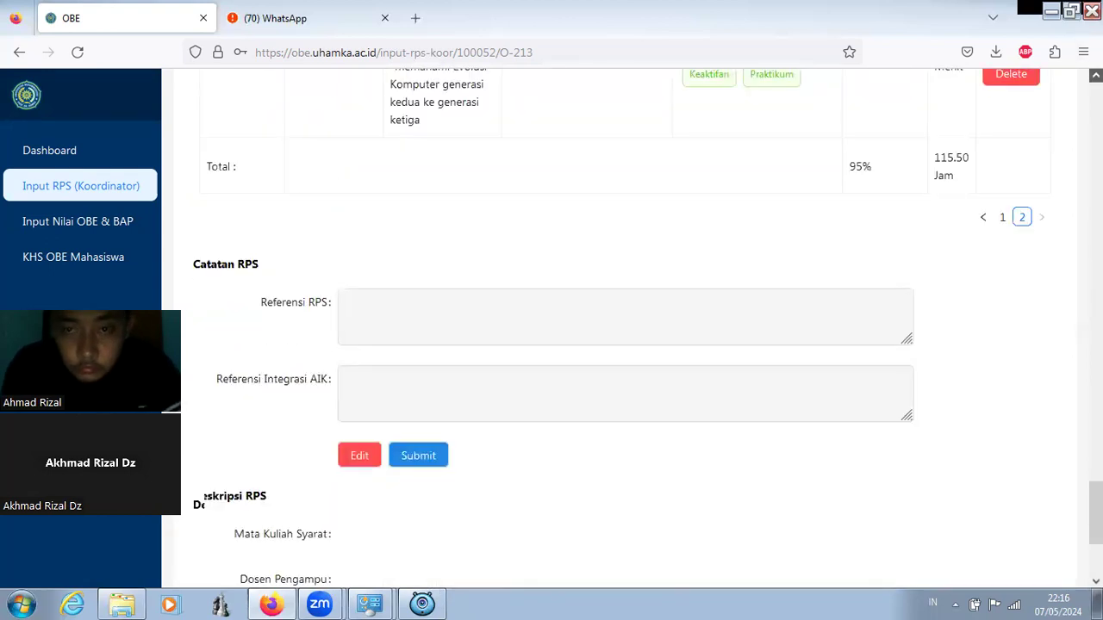
{"action": "scroll", "coordinate": [961, 351], "scroll_direction": "up", "scroll_amount": 3}
{"action": "scroll", "coordinate": [989, 327], "scroll_direction": "up", "scroll_amount": 1}
{"action": "left_click", "coordinate": [1002, 320]}
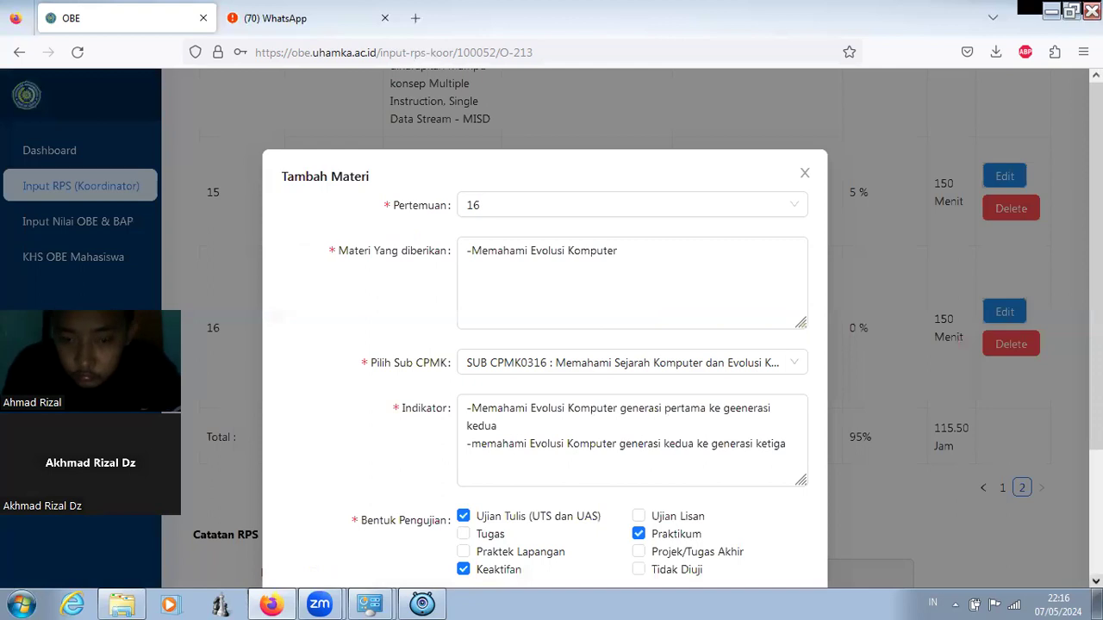
{"action": "scroll", "coordinate": [545, 345], "scroll_direction": "down", "scroll_amount": 1}
{"action": "scroll", "coordinate": [551, 485], "scroll_direction": "down", "scroll_amount": 3}
{"action": "left_click", "coordinate": [492, 448]}
{"action": "key", "text": "BackSpace"}
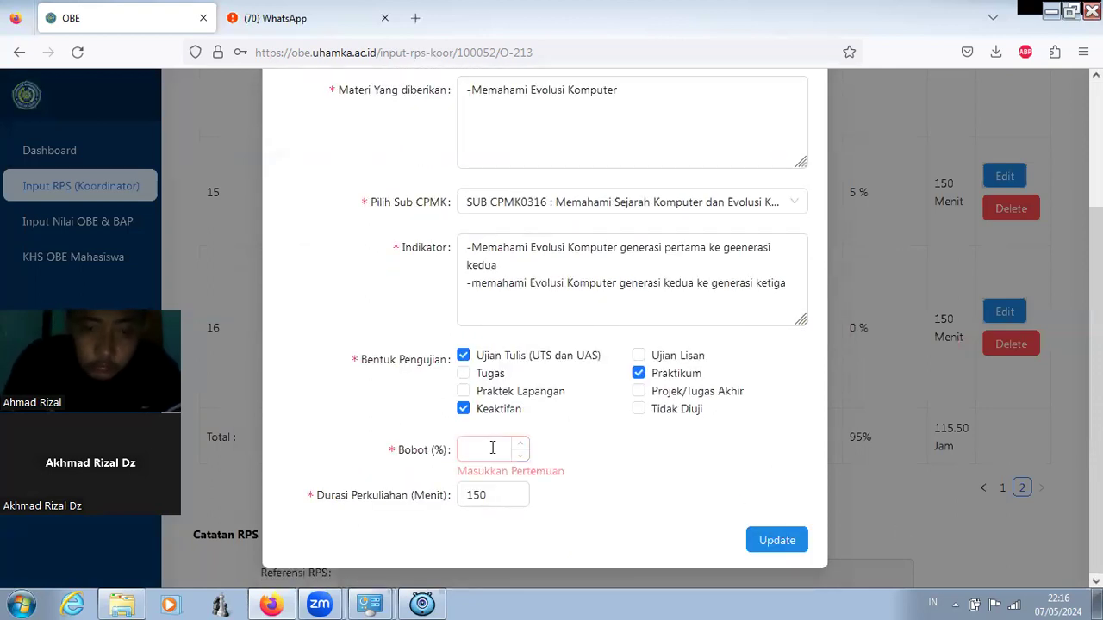
{"action": "type", "text": "5"}
{"action": "left_click", "coordinate": [773, 541]}
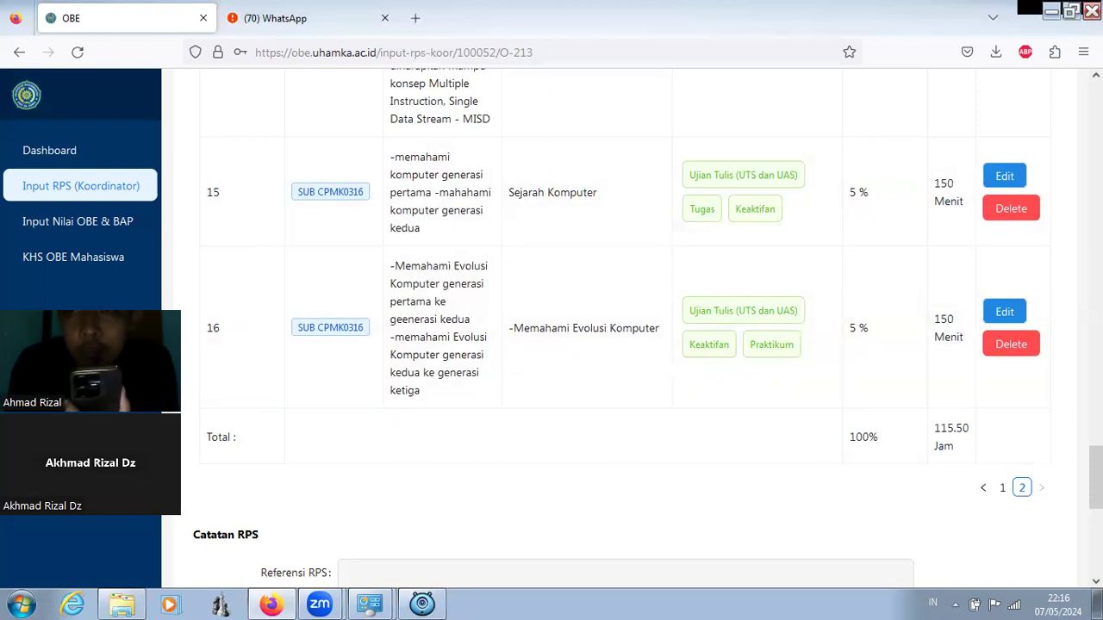
{"action": "scroll", "coordinate": [620, 328], "scroll_direction": "up", "scroll_amount": 20}
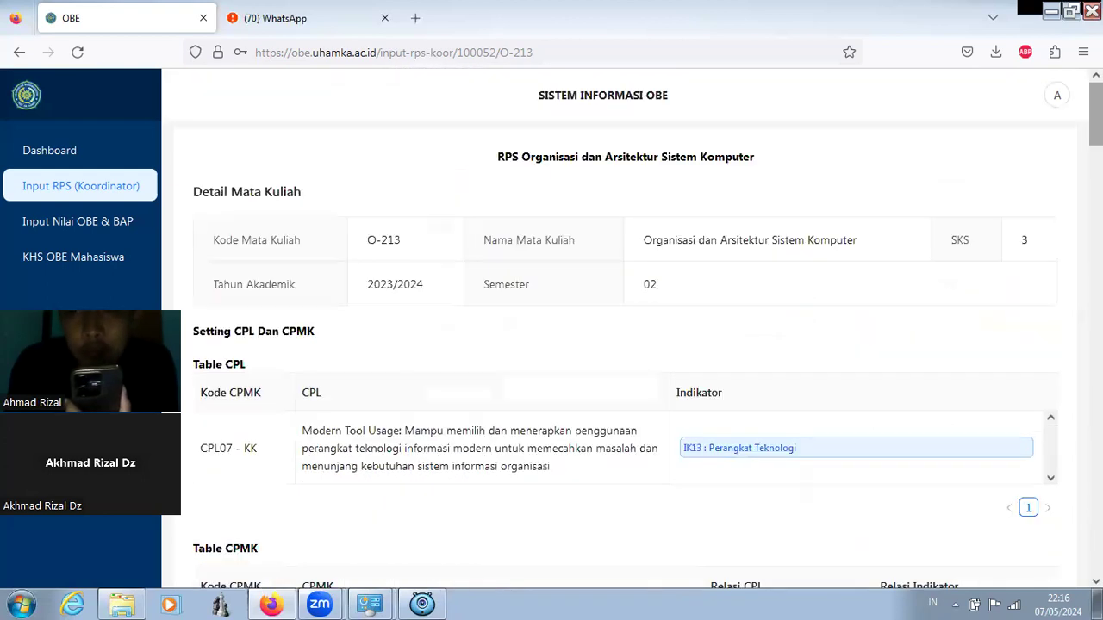
Step: Examine the Sub CPMK table and the fields of the blank new Sub CPMK form, closing the form without adding anything
{"action": "scroll", "coordinate": [620, 328], "scroll_direction": "down", "scroll_amount": 5}
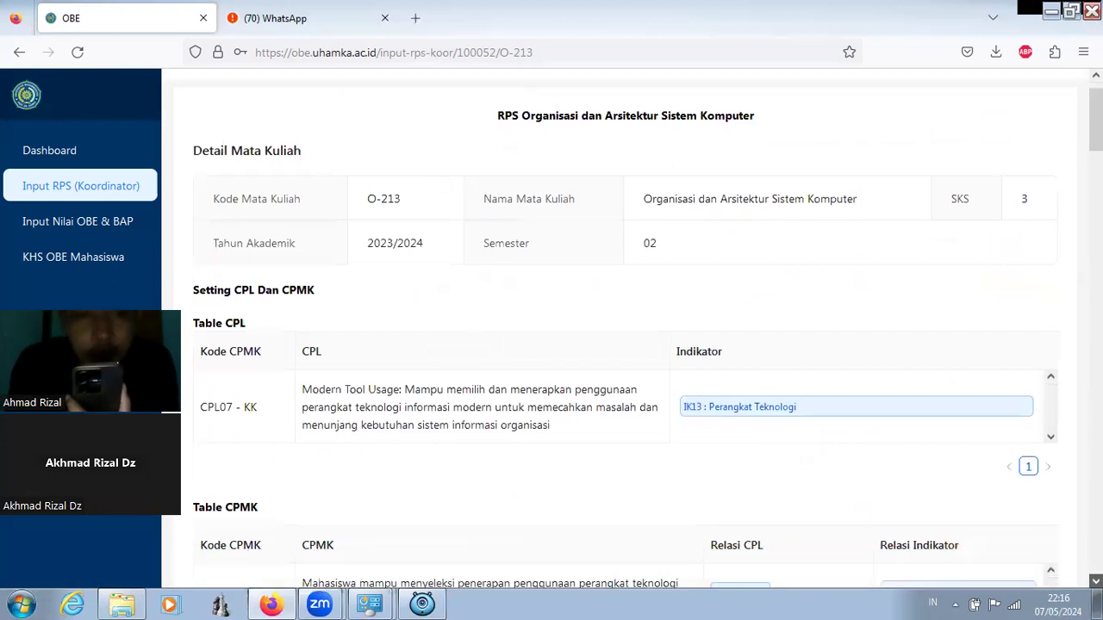
{"action": "scroll", "coordinate": [621, 327], "scroll_direction": "down", "scroll_amount": 7}
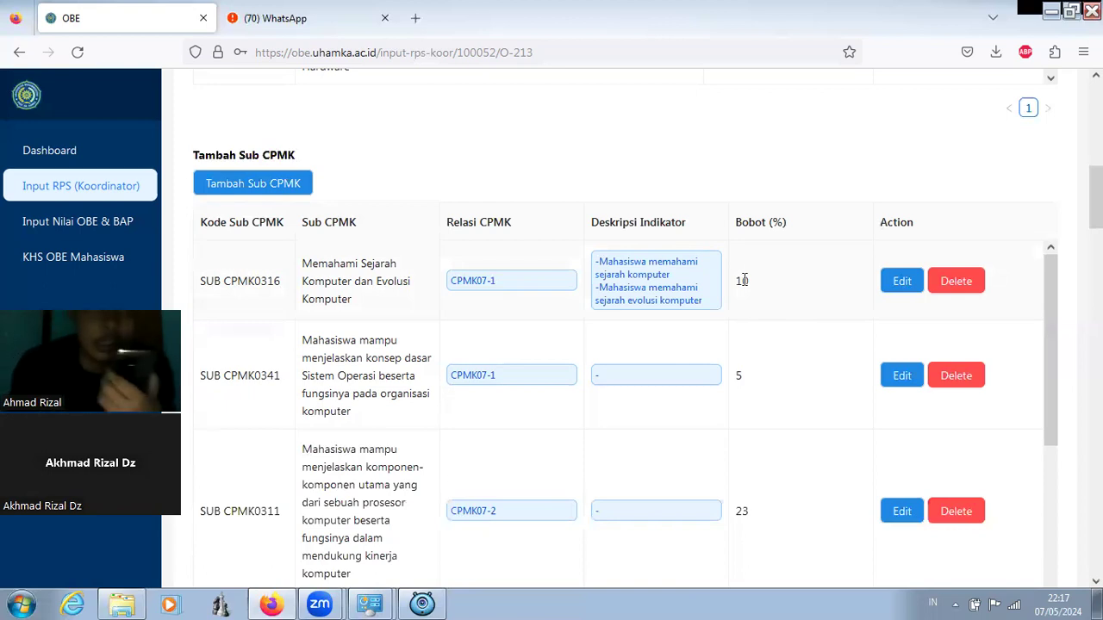
{"action": "left_click", "coordinate": [273, 186]}
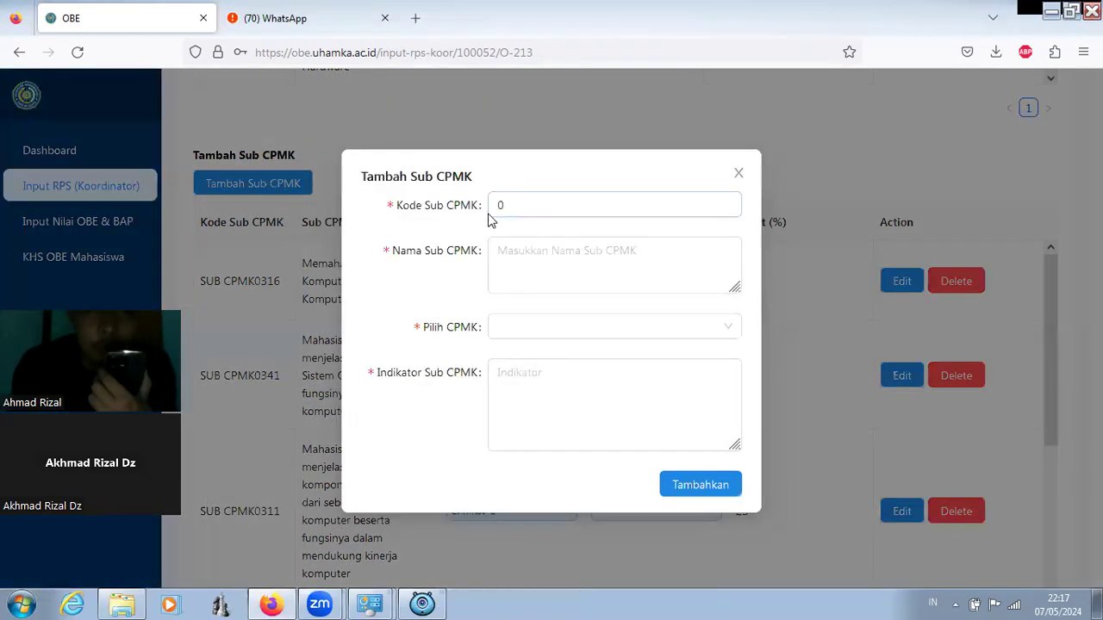
{"action": "left_click", "coordinate": [498, 250]}
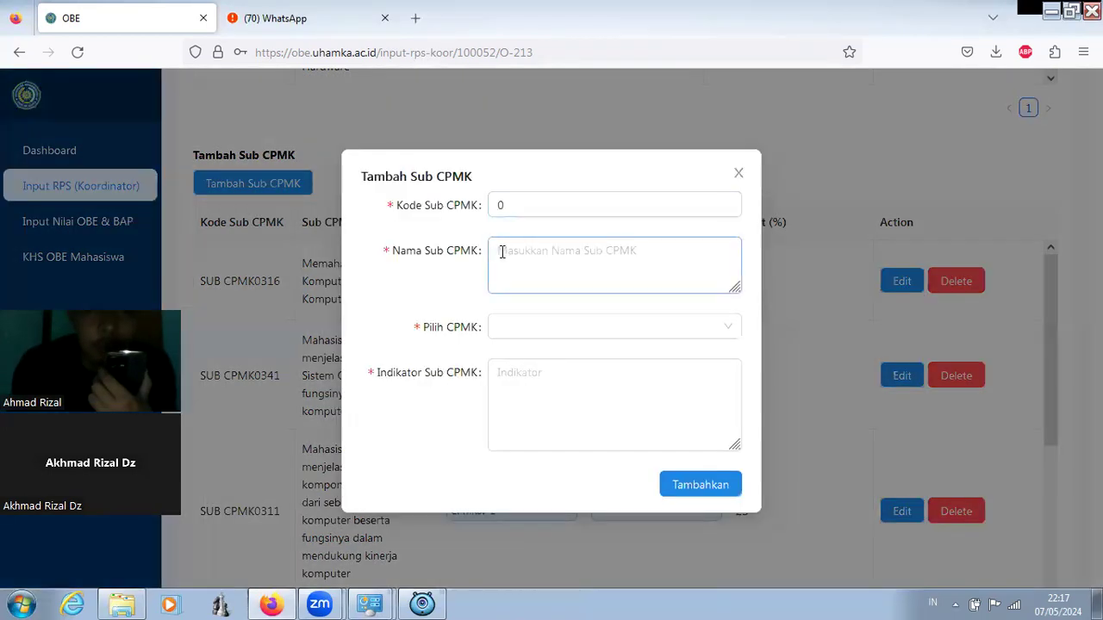
{"action": "left_click", "coordinate": [520, 327]}
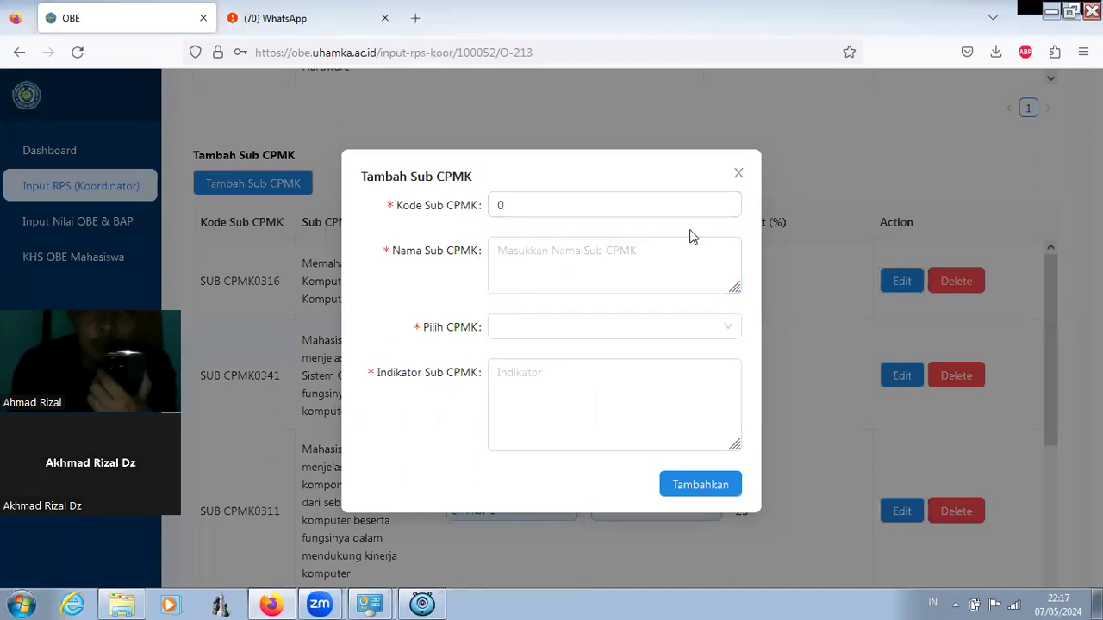
{"action": "left_click", "coordinate": [738, 176]}
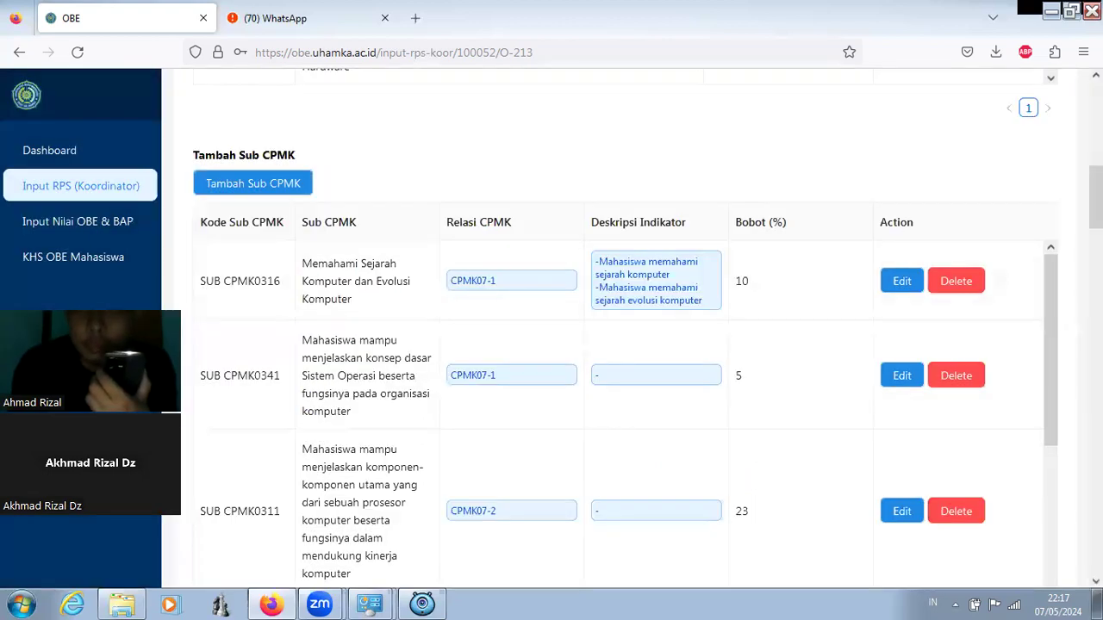
Step: Review the second page of the materials table, from the meeting 11 entry through meeting 16 and the total row
{"action": "scroll", "coordinate": [202, 473], "scroll_direction": "down", "scroll_amount": 3}
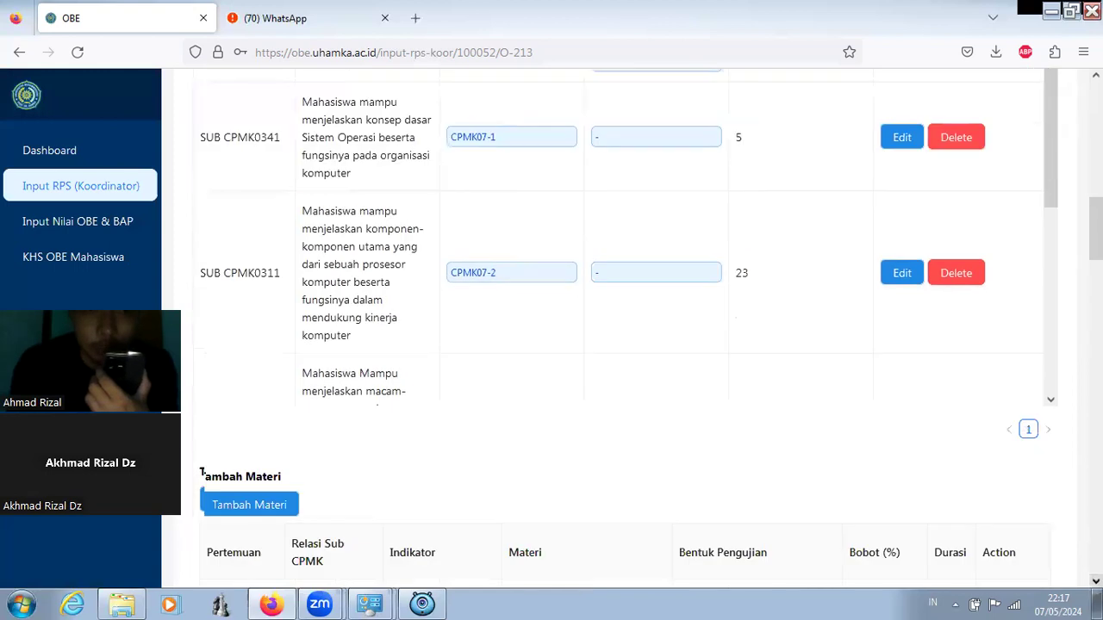
{"action": "scroll", "coordinate": [202, 473], "scroll_direction": "down", "scroll_amount": 2}
{"action": "scroll", "coordinate": [201, 472], "scroll_direction": "down", "scroll_amount": 1}
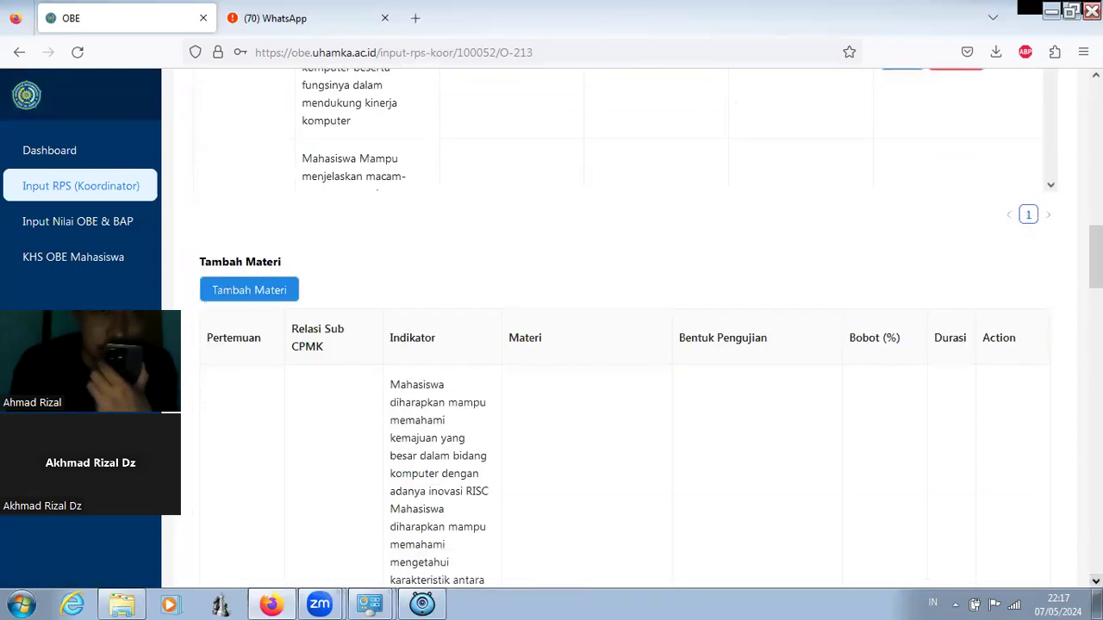
{"action": "scroll", "coordinate": [202, 472], "scroll_direction": "down", "scroll_amount": 1}
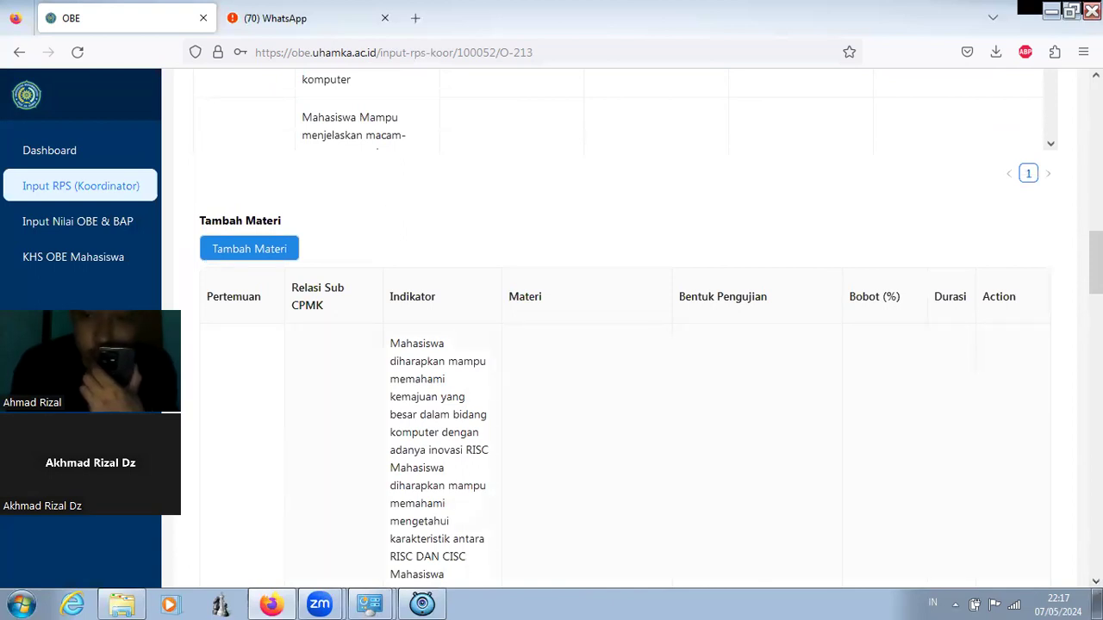
{"action": "scroll", "coordinate": [621, 345], "scroll_direction": "down", "scroll_amount": 2}
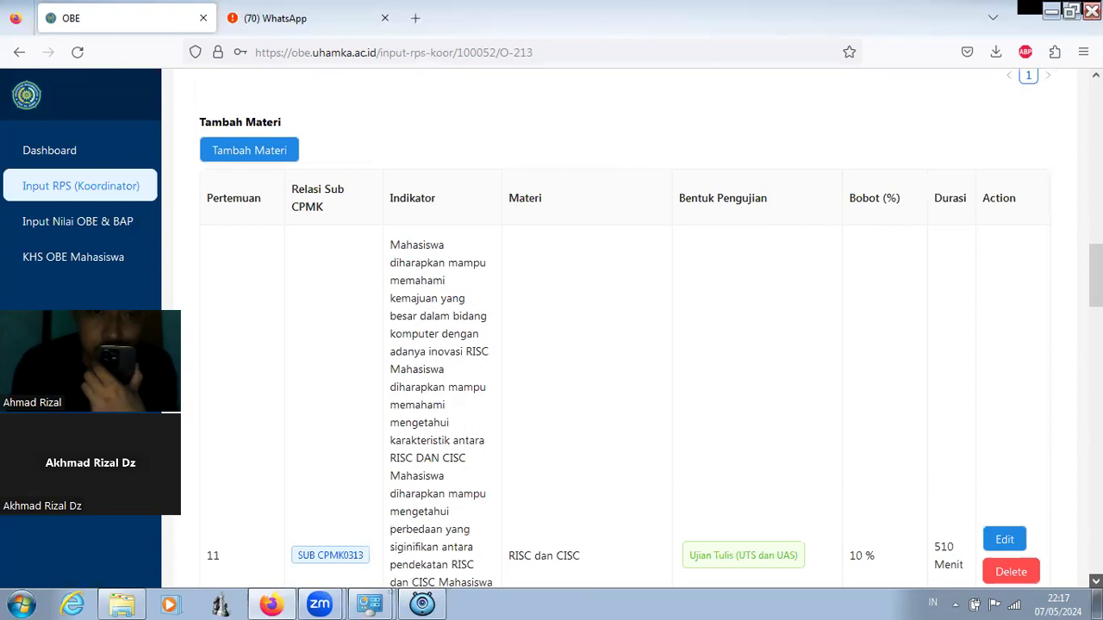
{"action": "scroll", "coordinate": [621, 345], "scroll_direction": "down", "scroll_amount": 4}
{"action": "scroll", "coordinate": [621, 344], "scroll_direction": "down", "scroll_amount": 2}
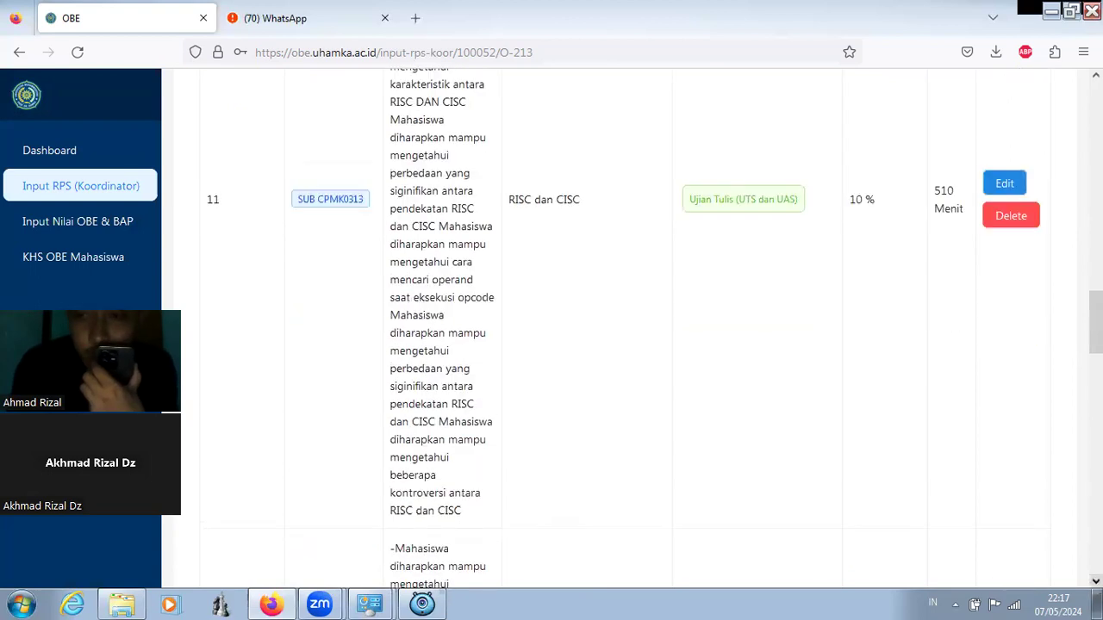
{"action": "scroll", "coordinate": [620, 345], "scroll_direction": "down", "scroll_amount": 4}
{"action": "scroll", "coordinate": [620, 344], "scroll_direction": "down", "scroll_amount": 2}
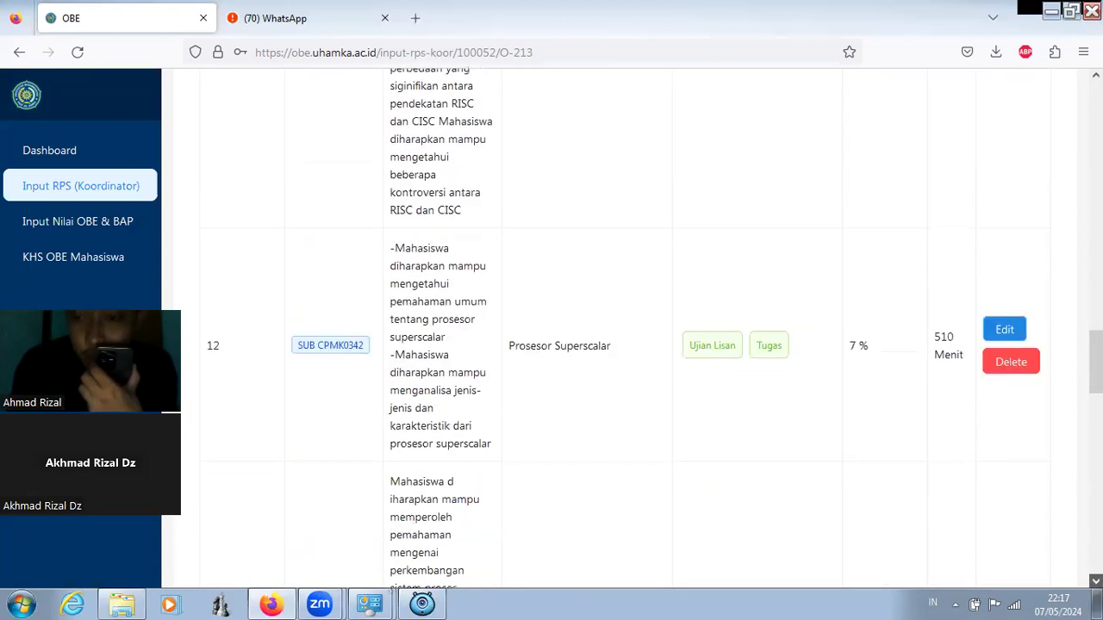
{"action": "scroll", "coordinate": [620, 344], "scroll_direction": "down", "scroll_amount": 4}
{"action": "scroll", "coordinate": [621, 345], "scroll_direction": "down", "scroll_amount": 3}
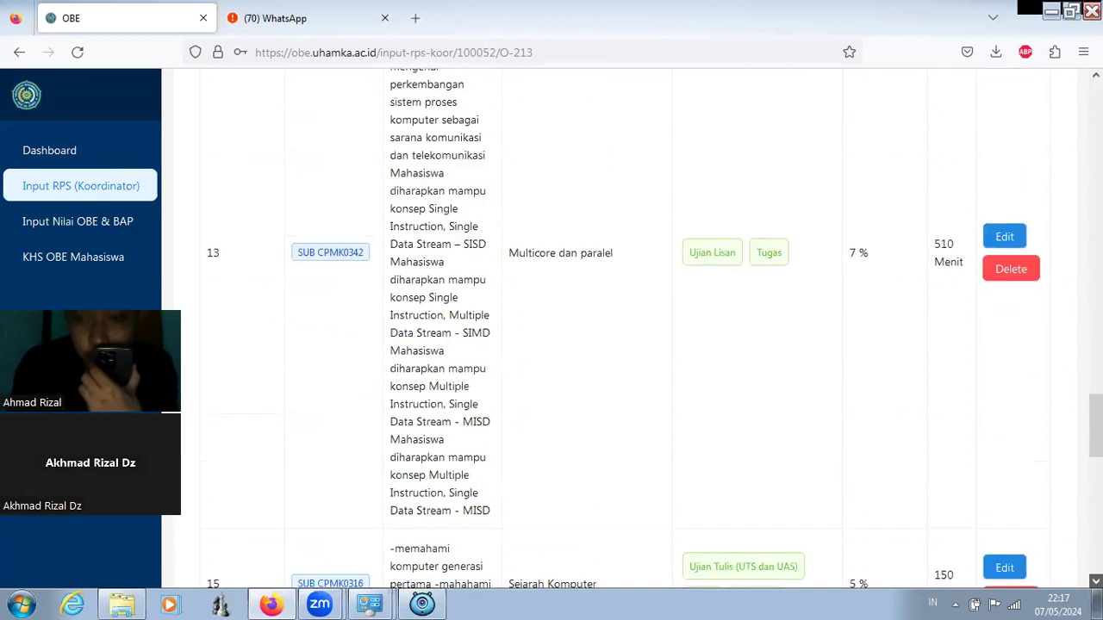
{"action": "scroll", "coordinate": [933, 337], "scroll_direction": "down", "scroll_amount": 2}
{"action": "scroll", "coordinate": [933, 337], "scroll_direction": "down", "scroll_amount": 4}
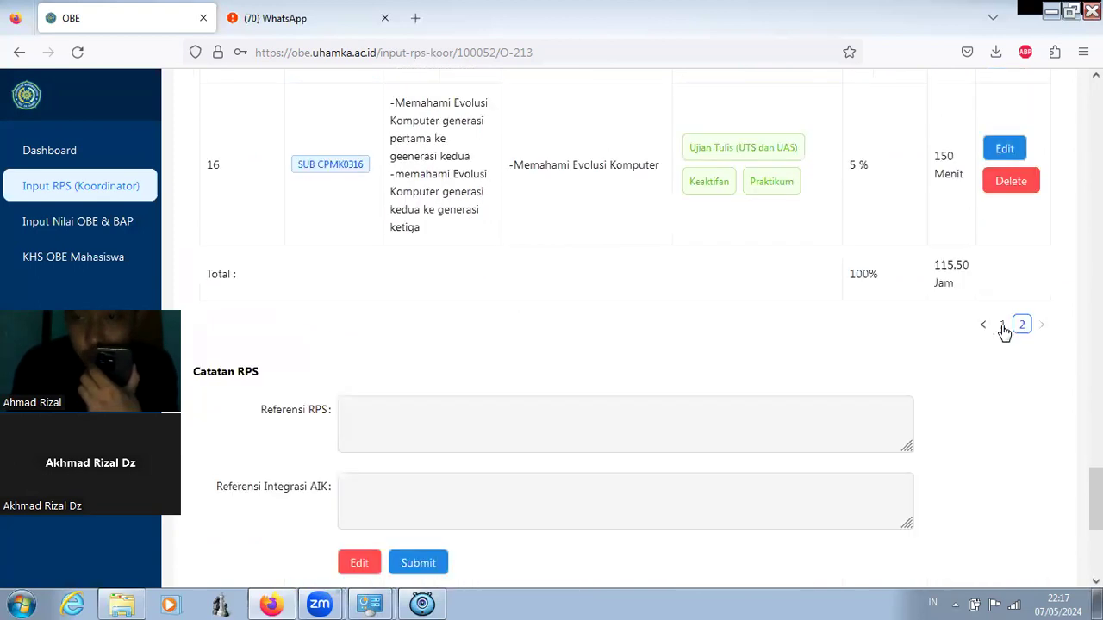
Step: Switch to the first page of the materials table and check its entries back up to meeting 1
{"action": "left_click", "coordinate": [1002, 326]}
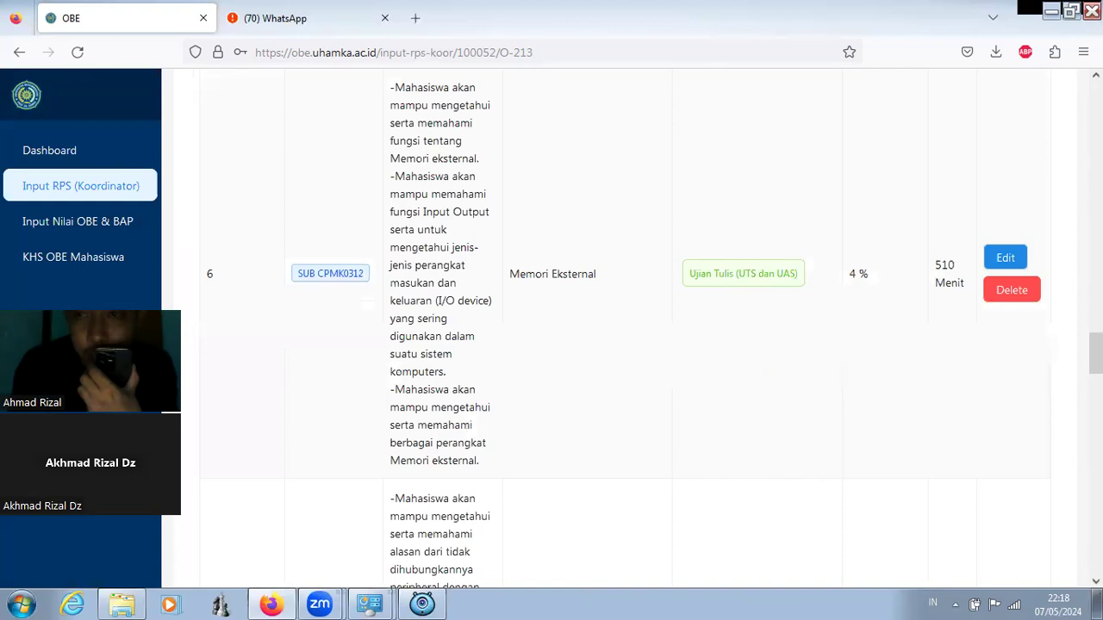
{"action": "scroll", "coordinate": [620, 327], "scroll_direction": "up", "scroll_amount": 5}
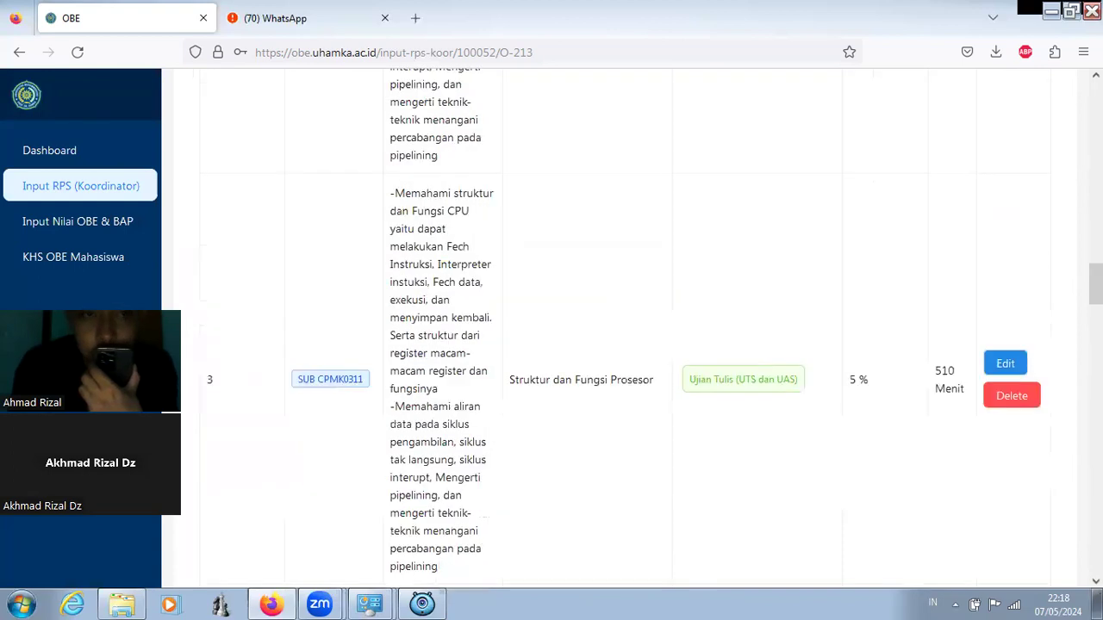
{"action": "scroll", "coordinate": [620, 327], "scroll_direction": "up", "scroll_amount": 7}
{"action": "scroll", "coordinate": [621, 327], "scroll_direction": "up", "scroll_amount": 4}
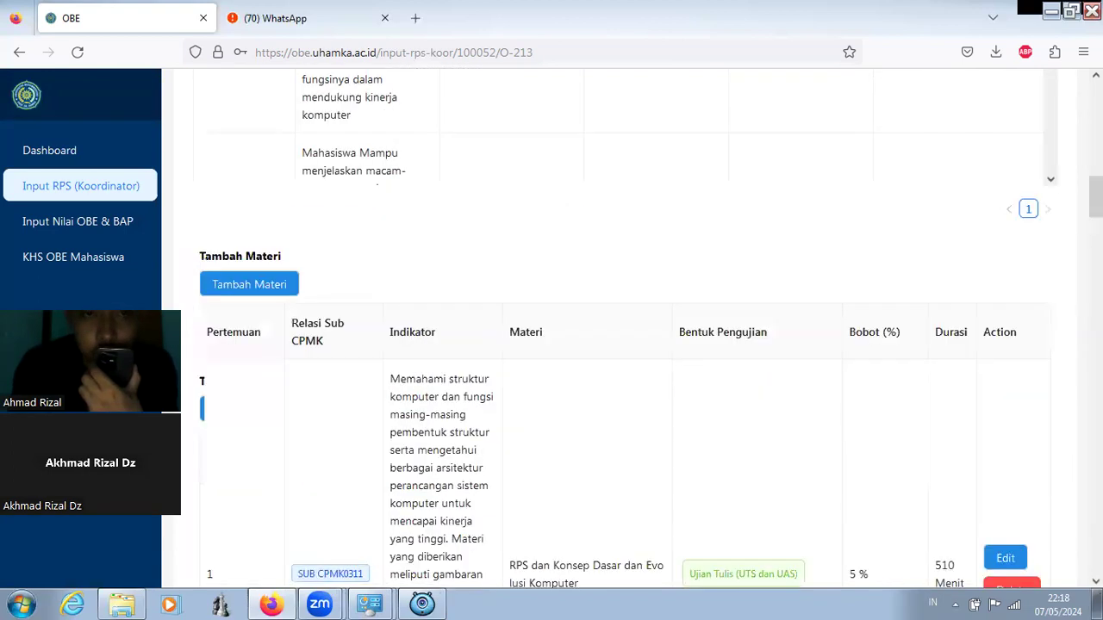
{"action": "scroll", "coordinate": [621, 328], "scroll_direction": "up", "scroll_amount": 2}
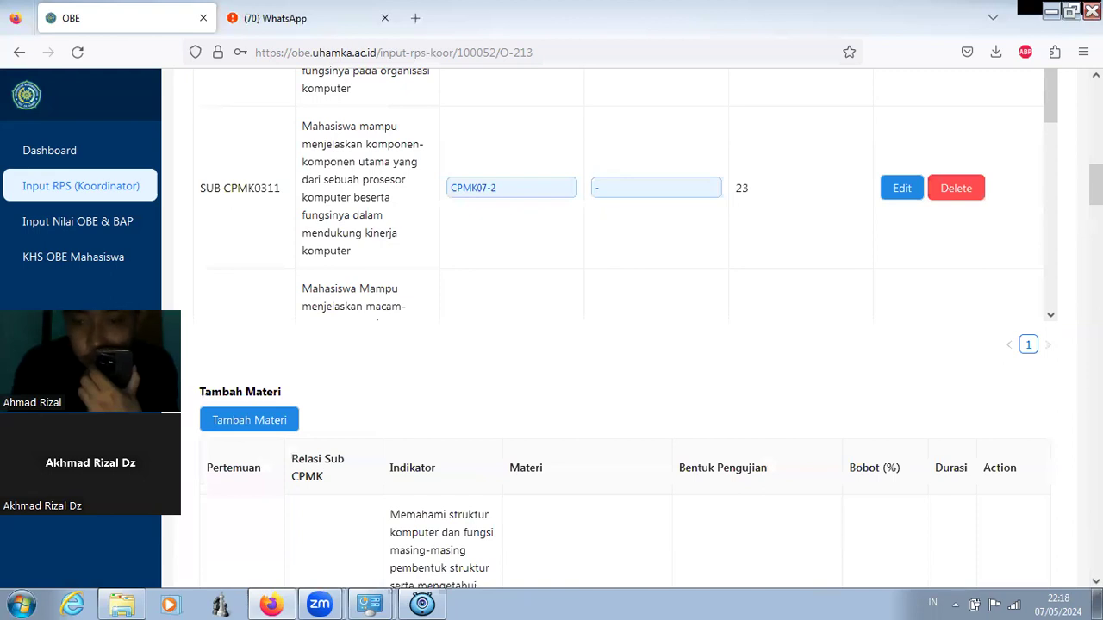
{"action": "scroll", "coordinate": [620, 328], "scroll_direction": "down", "scroll_amount": 1}
{"action": "scroll", "coordinate": [620, 328], "scroll_direction": "down", "scroll_amount": 3}
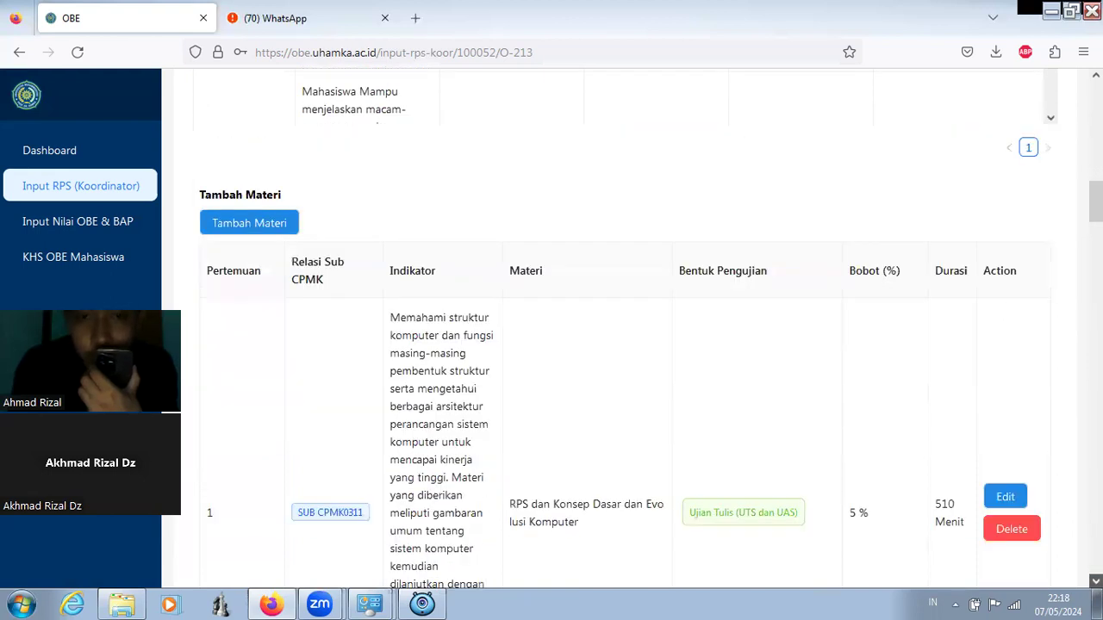
{"action": "scroll", "coordinate": [615, 399], "scroll_direction": "down", "scroll_amount": 1}
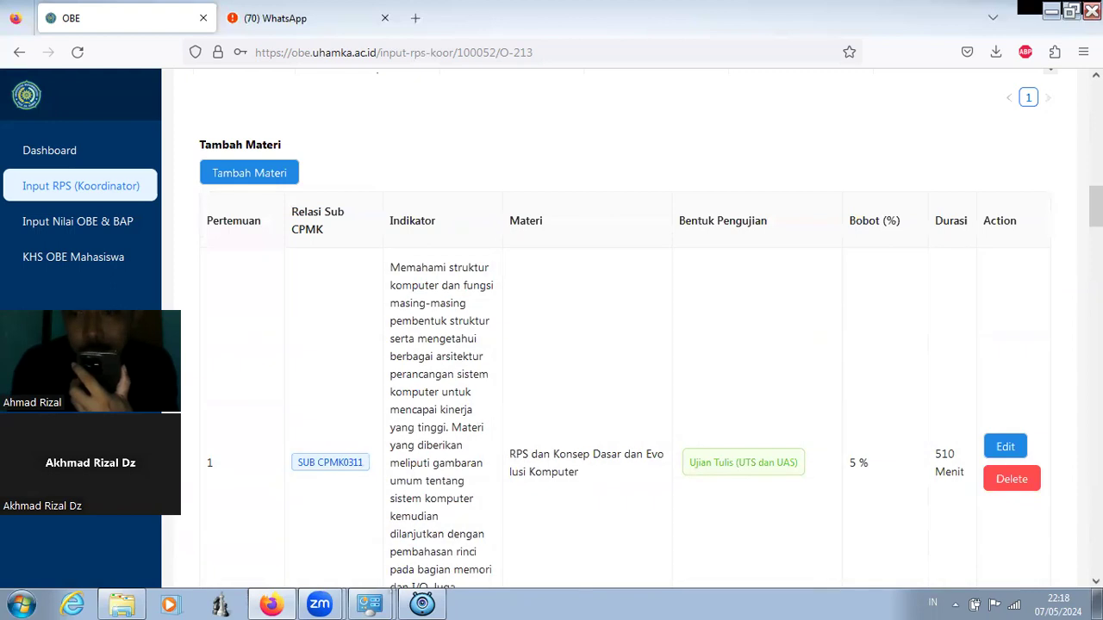
Step: Look through the rest of the first page of materials, return to the second page, and view the Catatan RPS and Deskripsi RPS sections
{"action": "scroll", "coordinate": [624, 328], "scroll_direction": "down", "scroll_amount": 10}
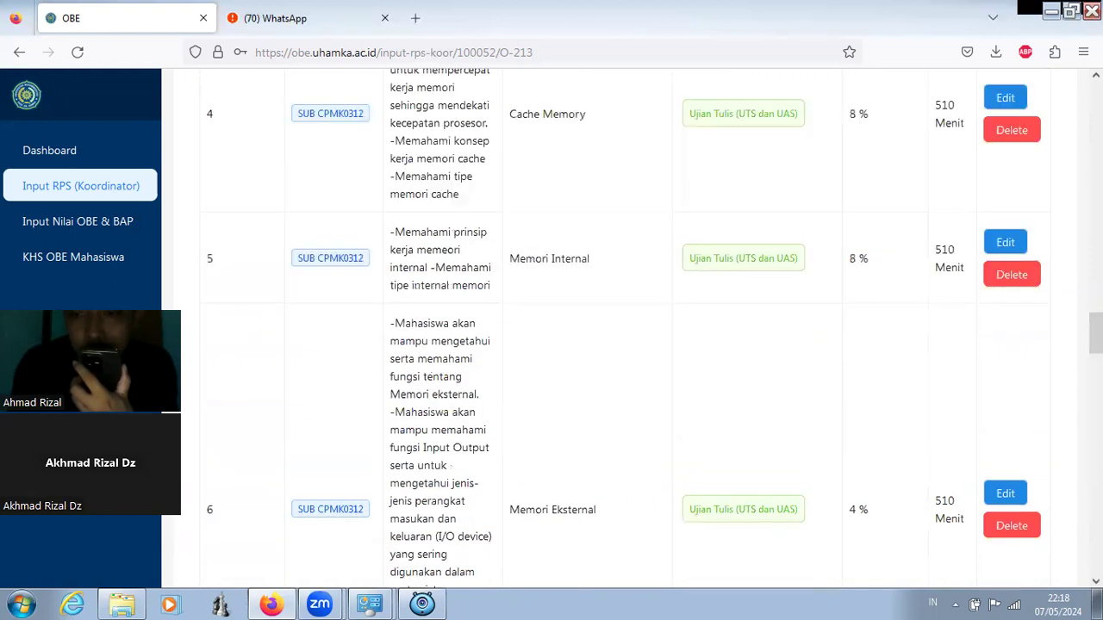
{"action": "scroll", "coordinate": [625, 327], "scroll_direction": "down", "scroll_amount": 5}
{"action": "scroll", "coordinate": [1034, 239], "scroll_direction": "down", "scroll_amount": 10}
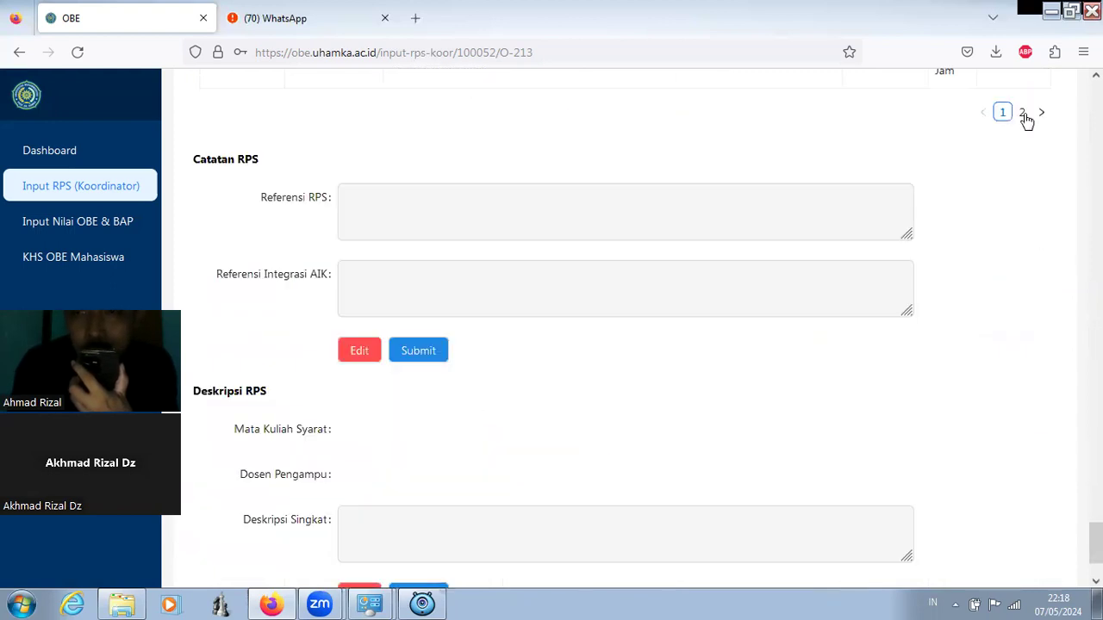
{"action": "scroll", "coordinate": [1025, 118], "scroll_direction": "down", "scroll_amount": 3}
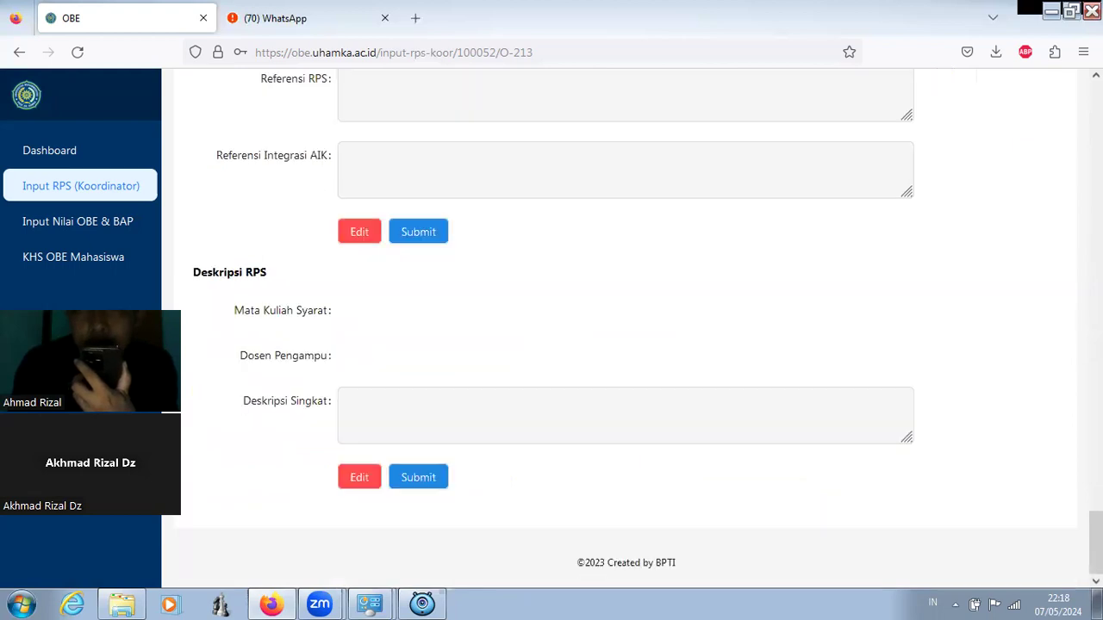
{"action": "scroll", "coordinate": [197, 311], "scroll_direction": "up", "scroll_amount": 1}
{"action": "scroll", "coordinate": [624, 327], "scroll_direction": "up", "scroll_amount": 4}
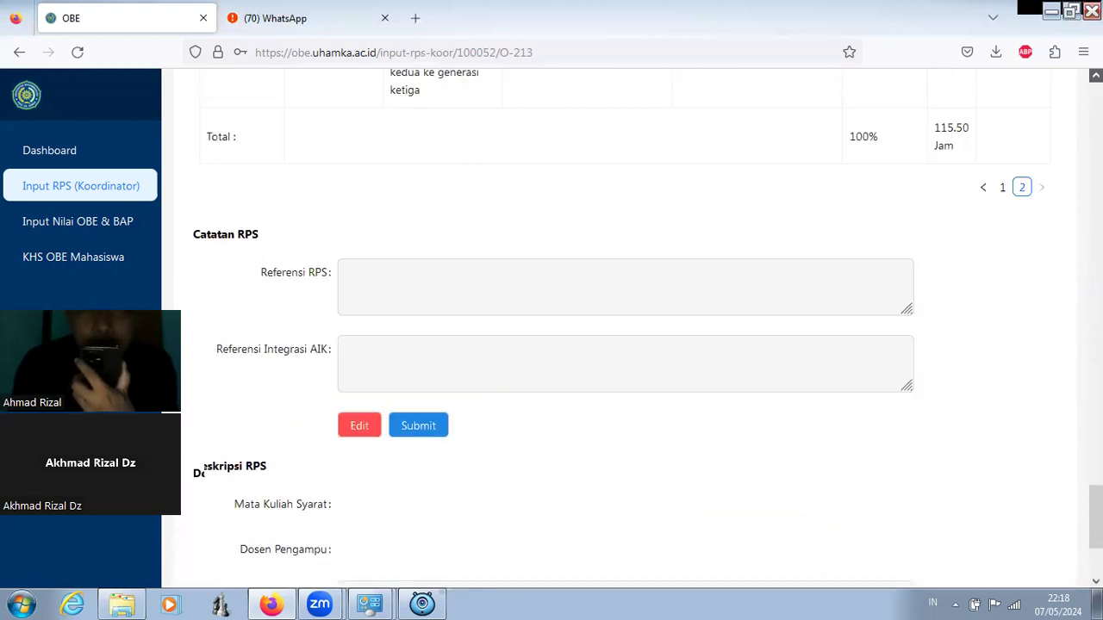
Step: Open the meeting 15 material, Sejarah Komputer, for editing, review its details and save it with the existing values
{"action": "scroll", "coordinate": [624, 328], "scroll_direction": "up", "scroll_amount": 3}
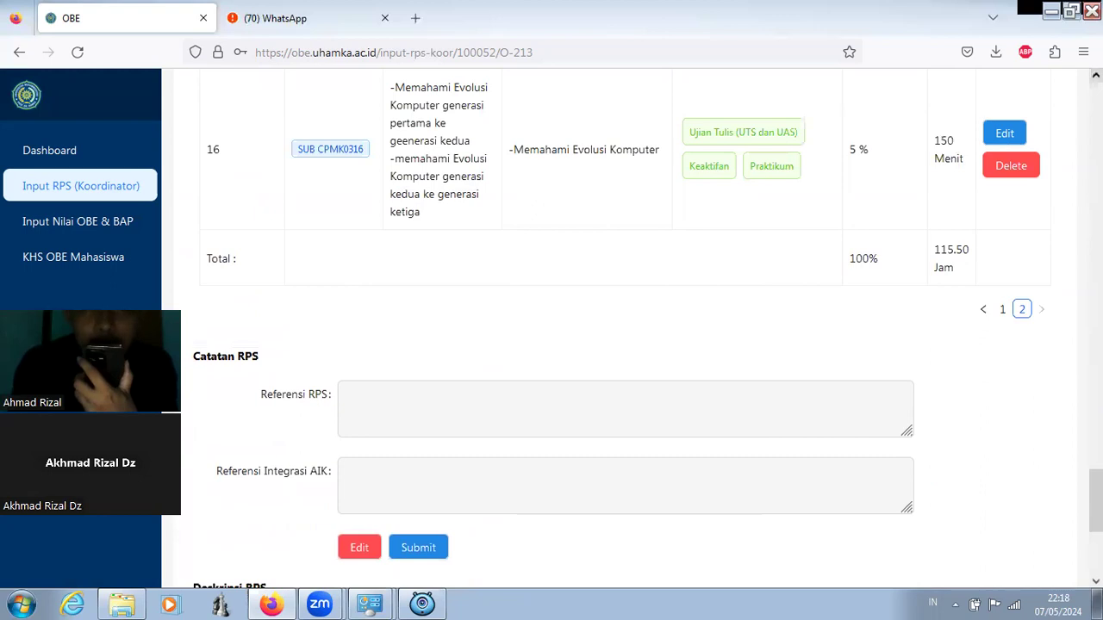
{"action": "scroll", "coordinate": [625, 328], "scroll_direction": "up", "scroll_amount": 2}
{"action": "scroll", "coordinate": [625, 328], "scroll_direction": "up", "scroll_amount": 1}
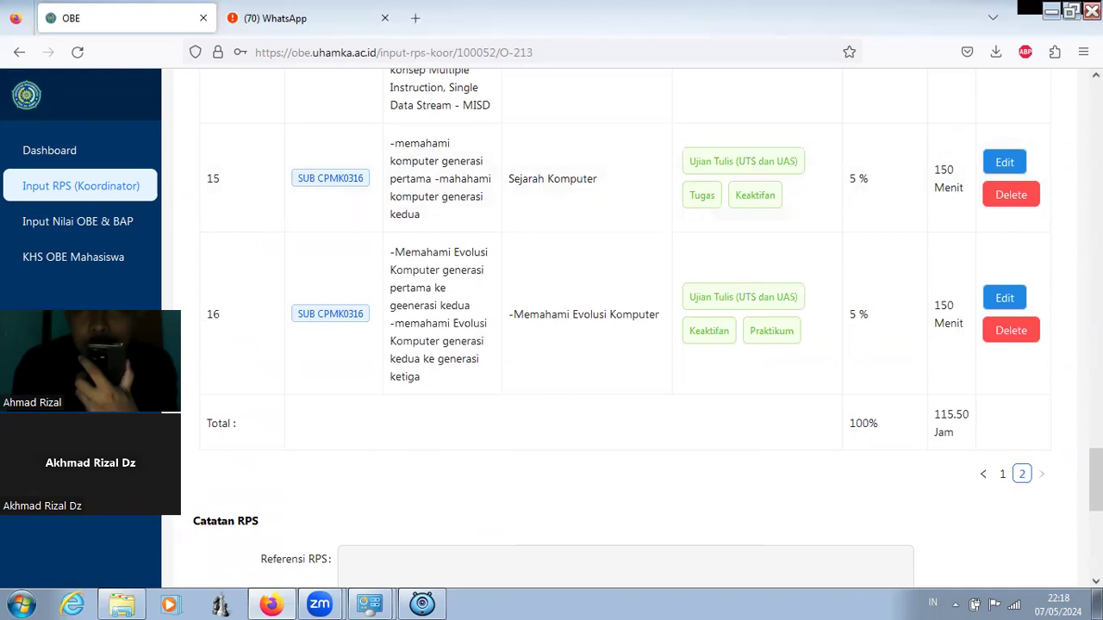
{"action": "scroll", "coordinate": [1034, 168], "scroll_direction": "up", "scroll_amount": 1}
{"action": "scroll", "coordinate": [1010, 216], "scroll_direction": "up", "scroll_amount": 1}
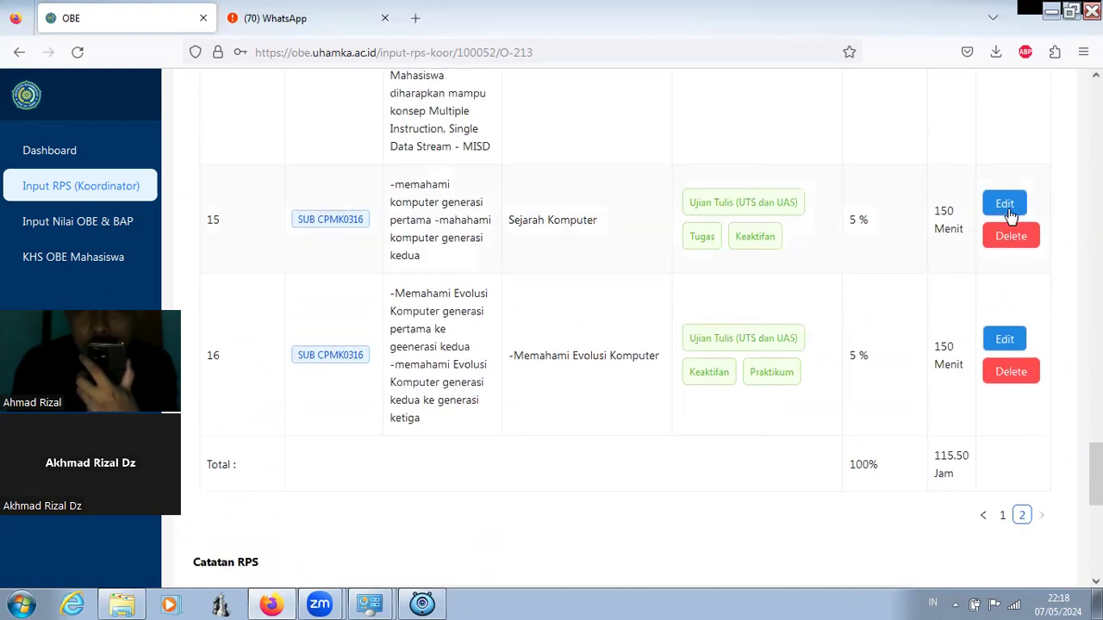
{"action": "left_click", "coordinate": [1006, 203]}
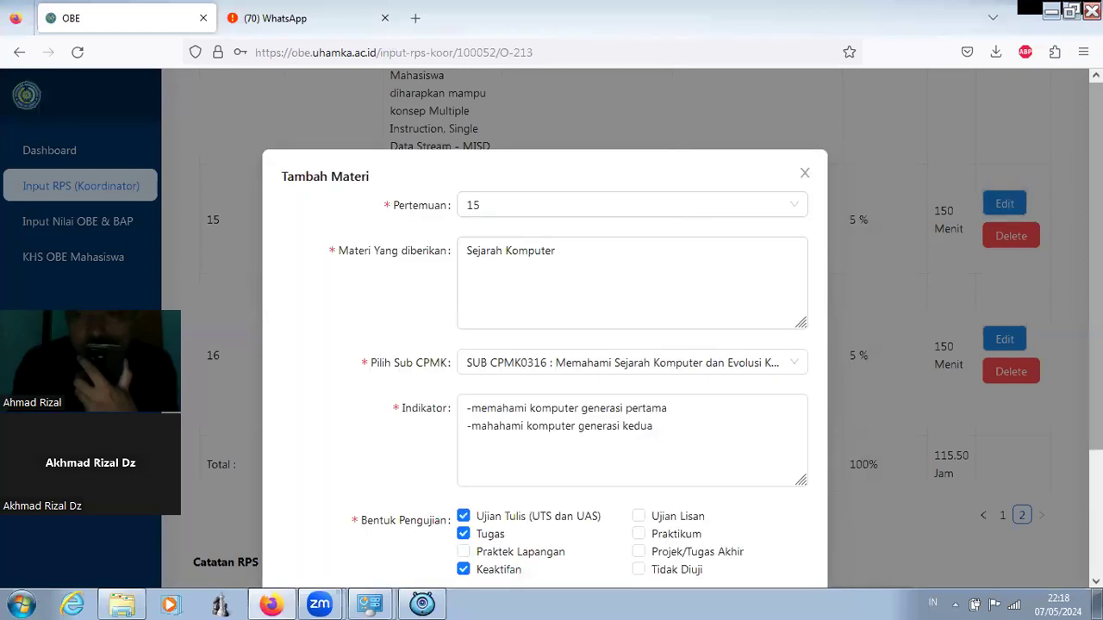
{"action": "scroll", "coordinate": [544, 362], "scroll_direction": "down", "scroll_amount": 1}
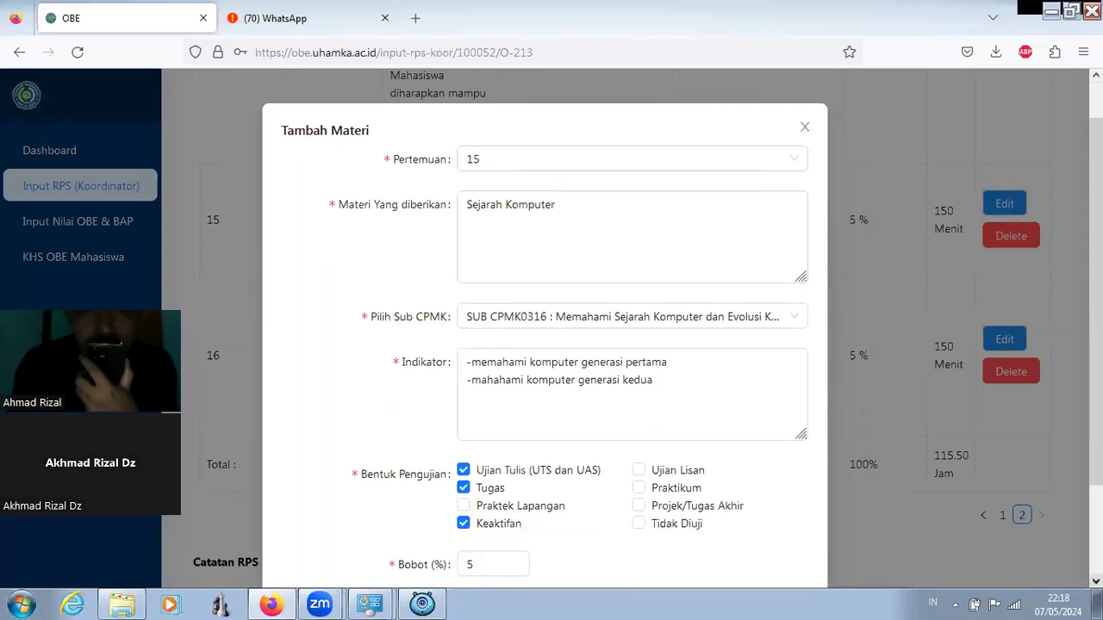
{"action": "scroll", "coordinate": [544, 362], "scroll_direction": "down", "scroll_amount": 2}
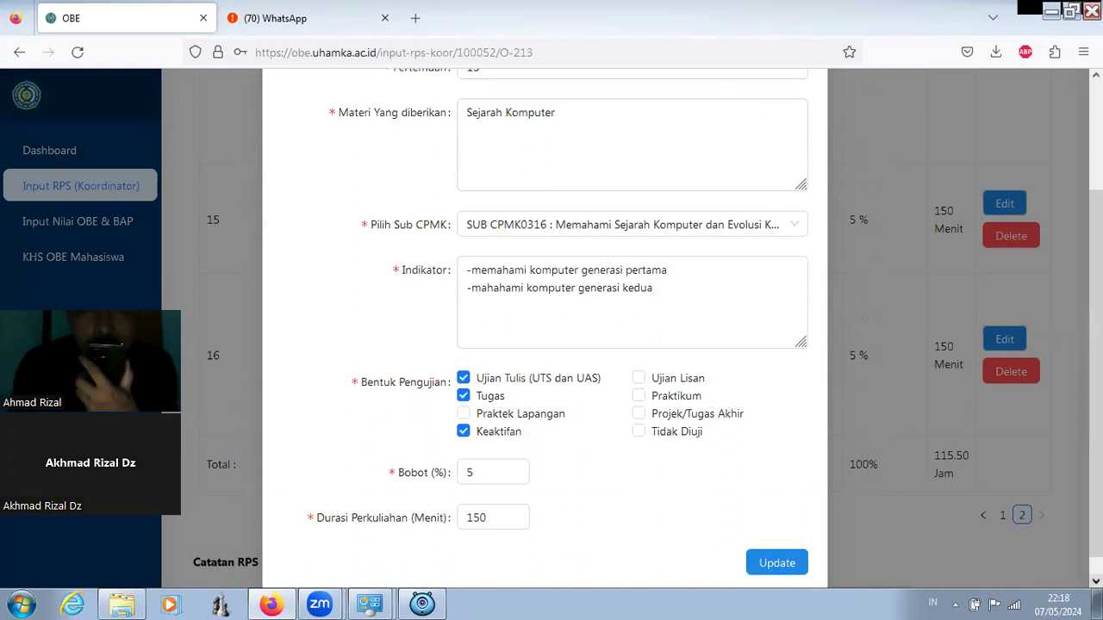
{"action": "scroll", "coordinate": [544, 332], "scroll_direction": "down", "scroll_amount": 1}
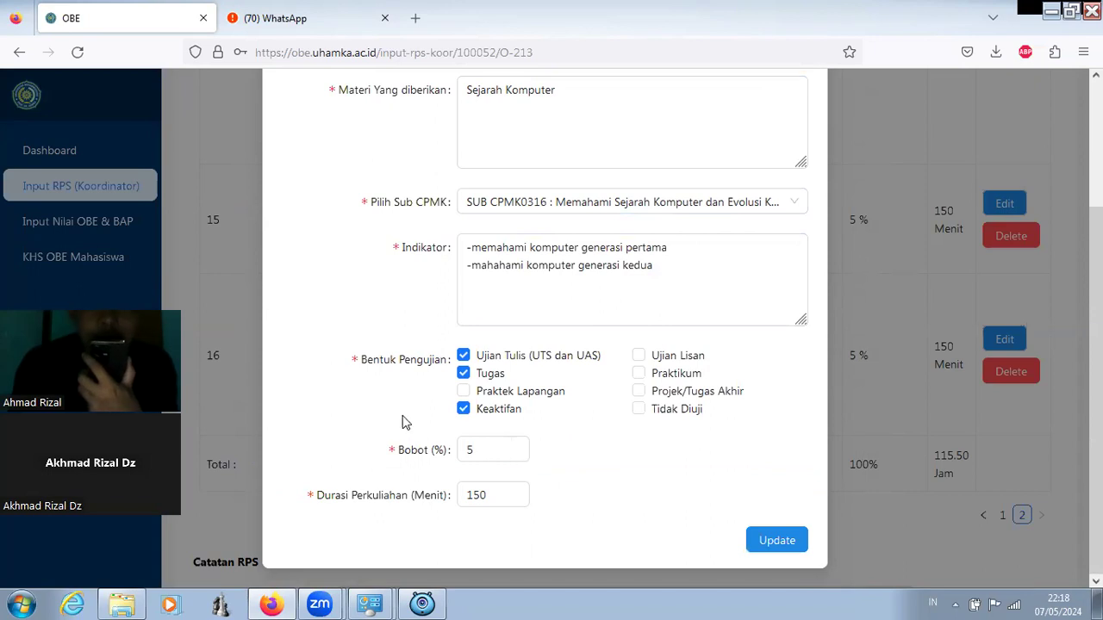
{"action": "left_click", "coordinate": [770, 543]}
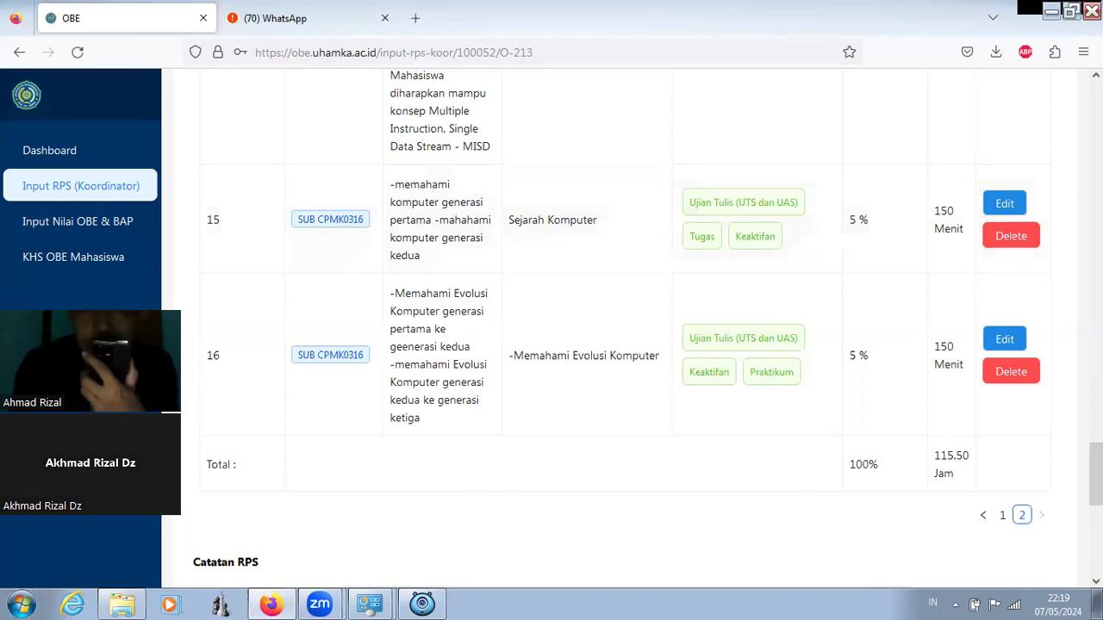
Step: Return to the Sub CPMK table and check the weights (Bobot) listed for each Sub CPMK
{"action": "scroll", "coordinate": [861, 220], "scroll_direction": "up", "scroll_amount": 20}
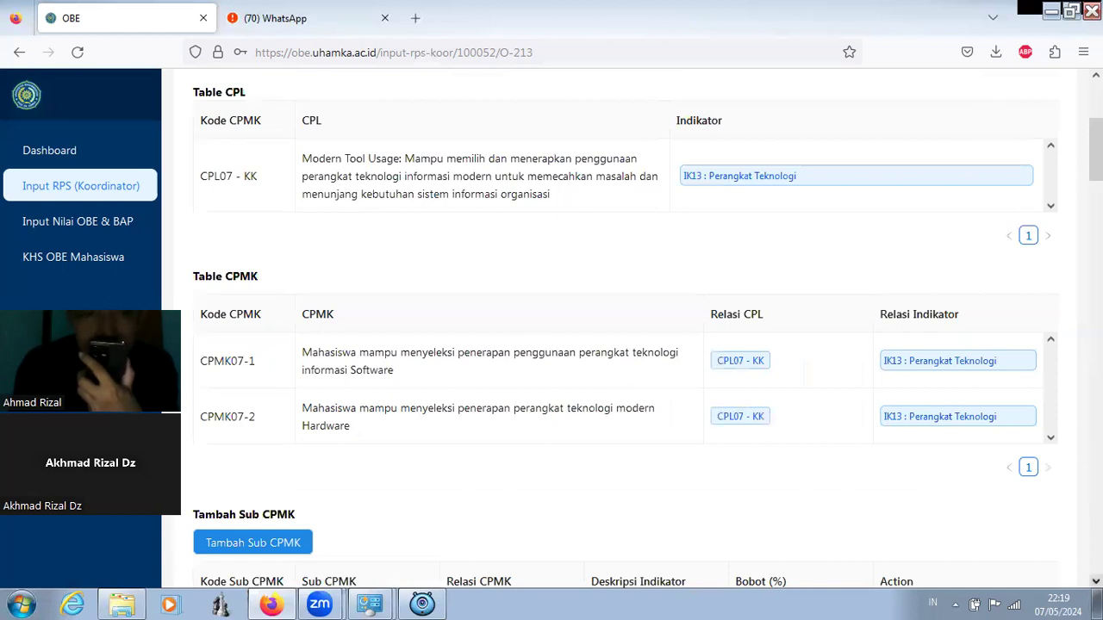
{"action": "scroll", "coordinate": [431, 450], "scroll_direction": "down", "scroll_amount": 5}
{"action": "scroll", "coordinate": [328, 448], "scroll_direction": "down", "scroll_amount": 1}
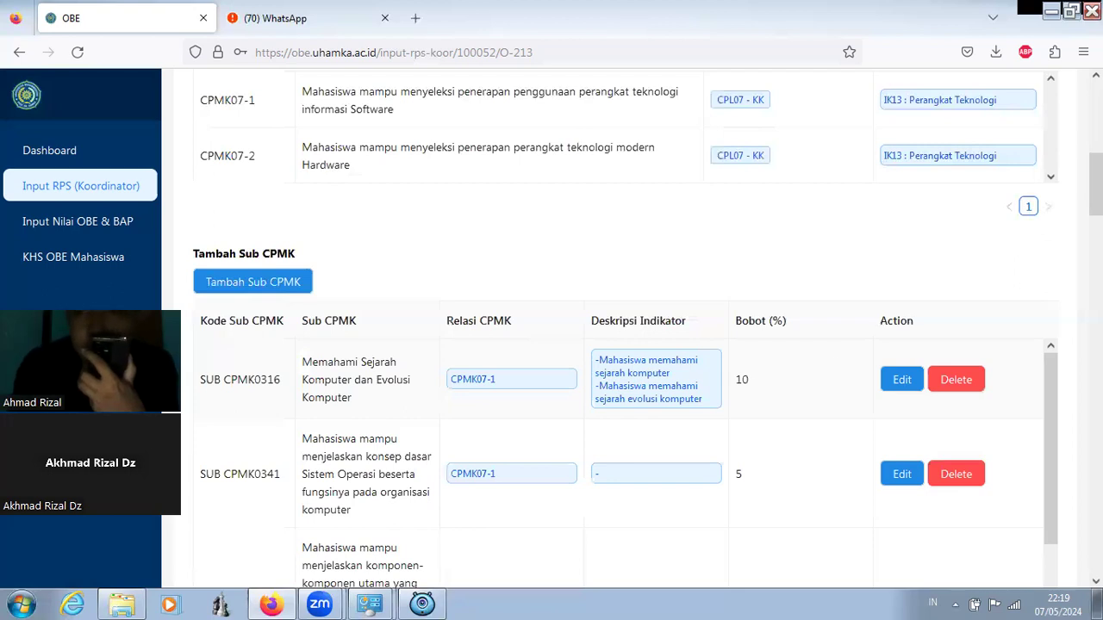
{"action": "scroll", "coordinate": [621, 345], "scroll_direction": "down", "scroll_amount": 2}
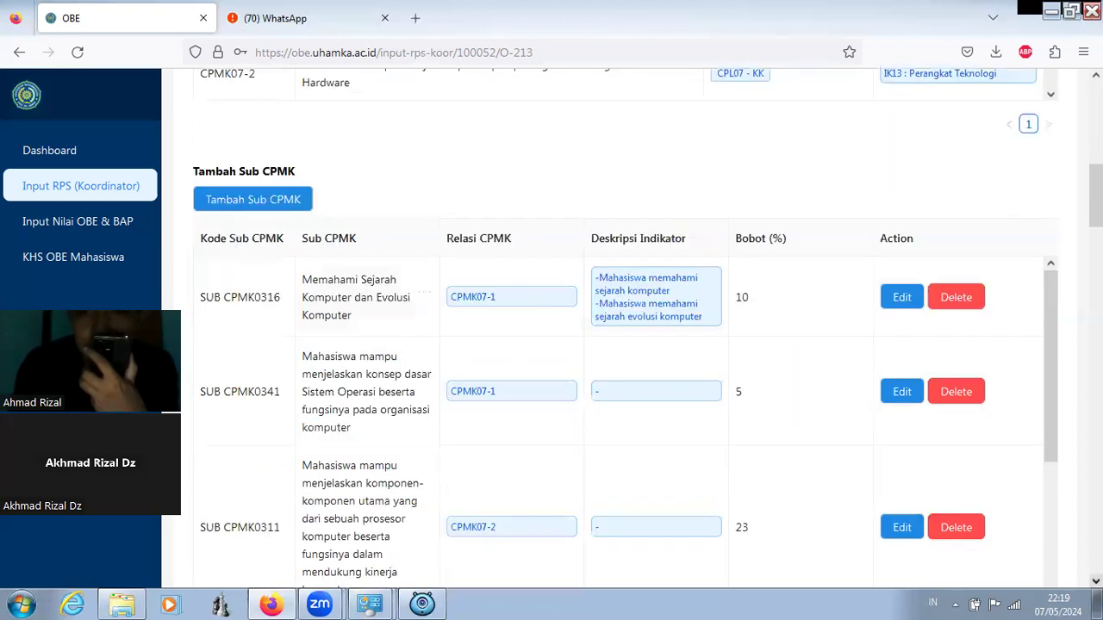
Step: Check the Bobot (%) values of the remaining Sub CPMK rows, from SUB CPMK0311 down to SUB CPMK0342
{"action": "scroll", "coordinate": [620, 345], "scroll_direction": "down", "scroll_amount": 3}
{"action": "scroll", "coordinate": [1051, 311], "scroll_direction": "down", "scroll_amount": 4}
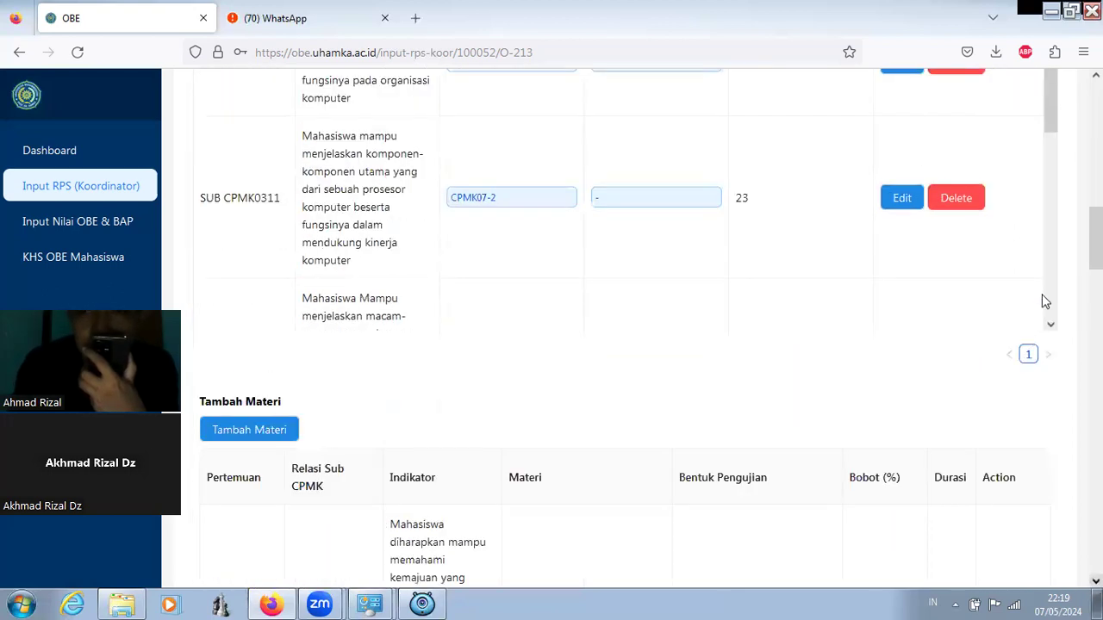
{"action": "left_click", "coordinate": [1051, 326]}
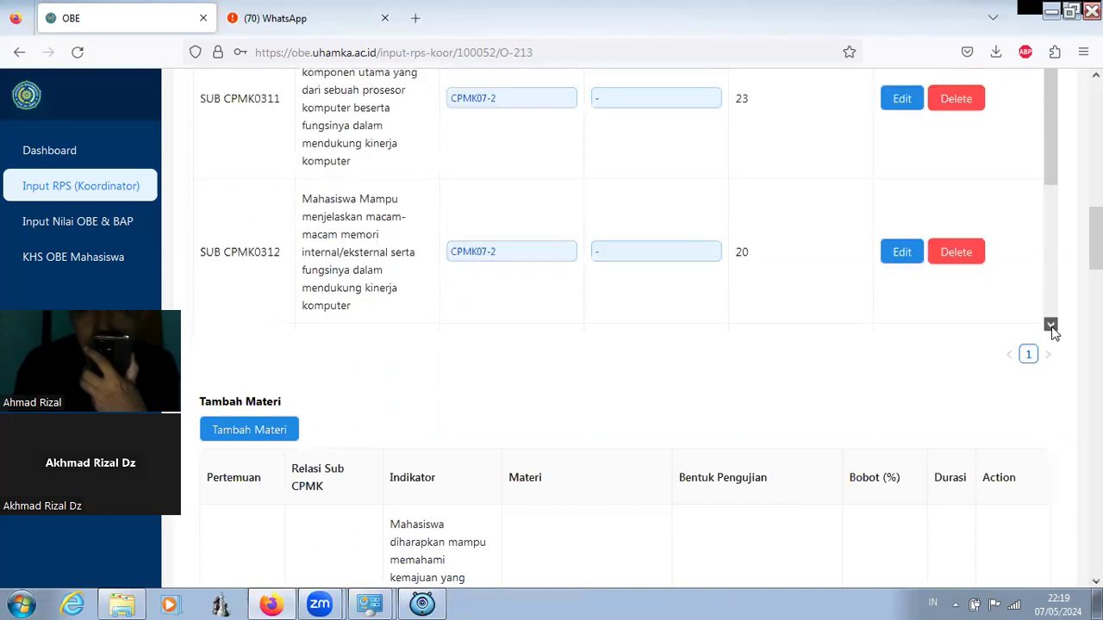
{"action": "left_click", "coordinate": [1051, 326]}
{"action": "left_click", "coordinate": [1051, 325]}
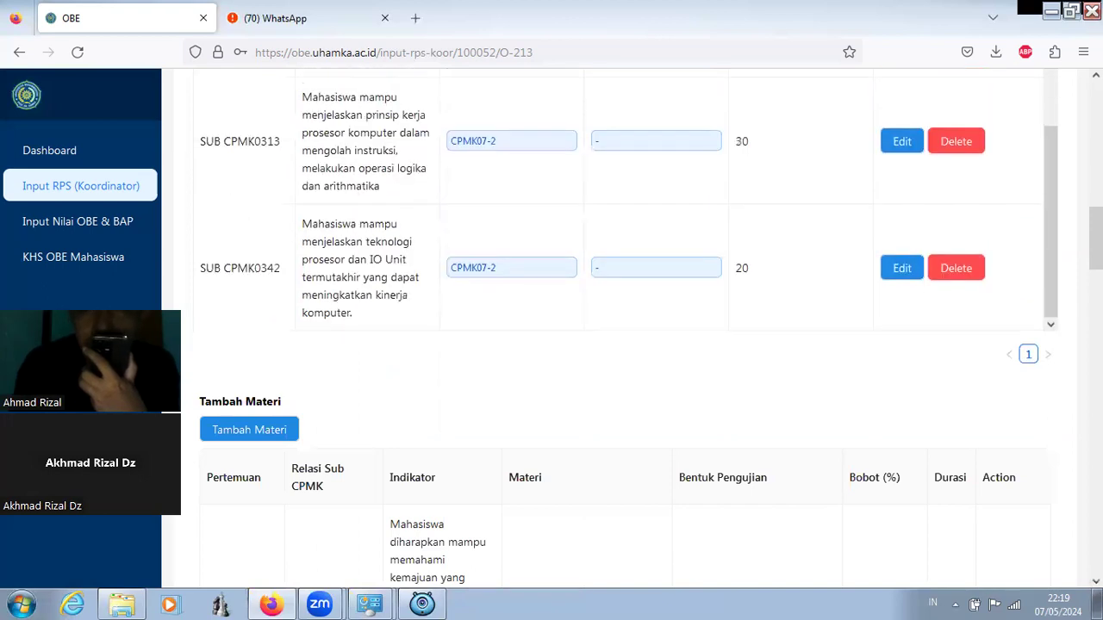
{"action": "scroll", "coordinate": [604, 345], "scroll_direction": "up", "scroll_amount": 2}
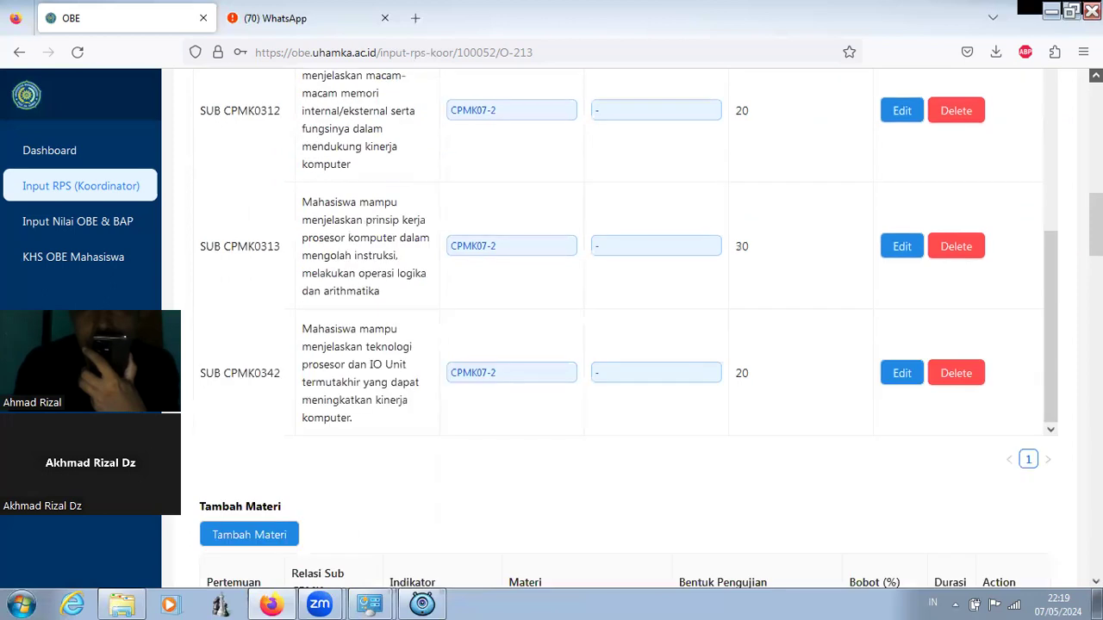
{"action": "scroll", "coordinate": [603, 345], "scroll_direction": "up", "scroll_amount": 4}
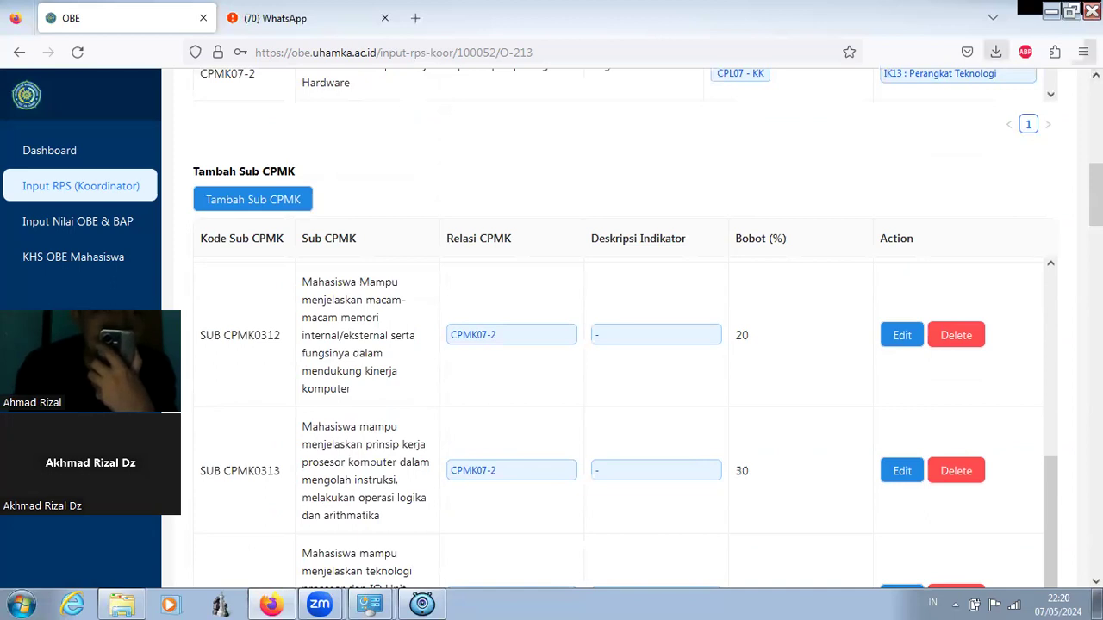
Step: Open the Input Nilai OBE & BAP page
{"action": "left_click", "coordinate": [54, 224]}
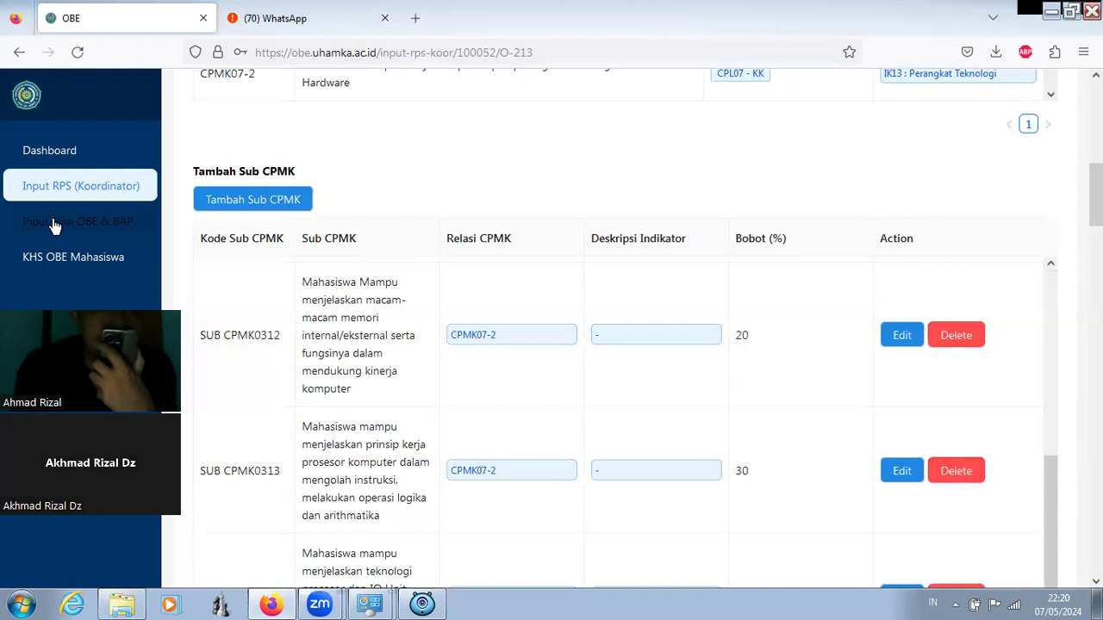